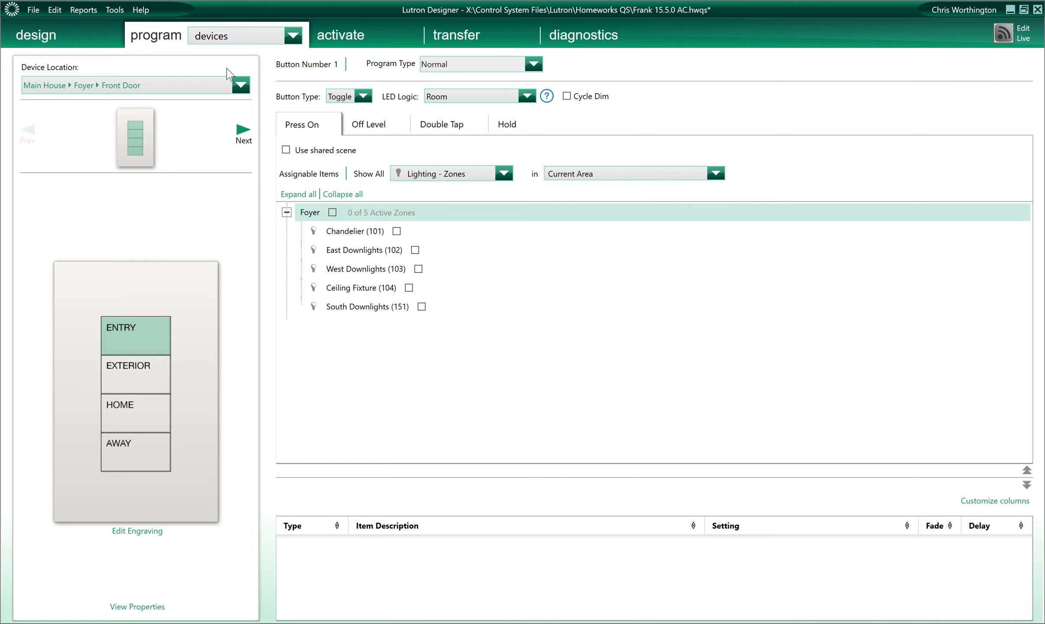
# Assign the Main House Foyer lighting area with Scene 001 to the Front Door keypad's ENTRY button.
pyautogui.click(231, 36)
pyautogui.click(123, 67)
pyautogui.click(322, 236)
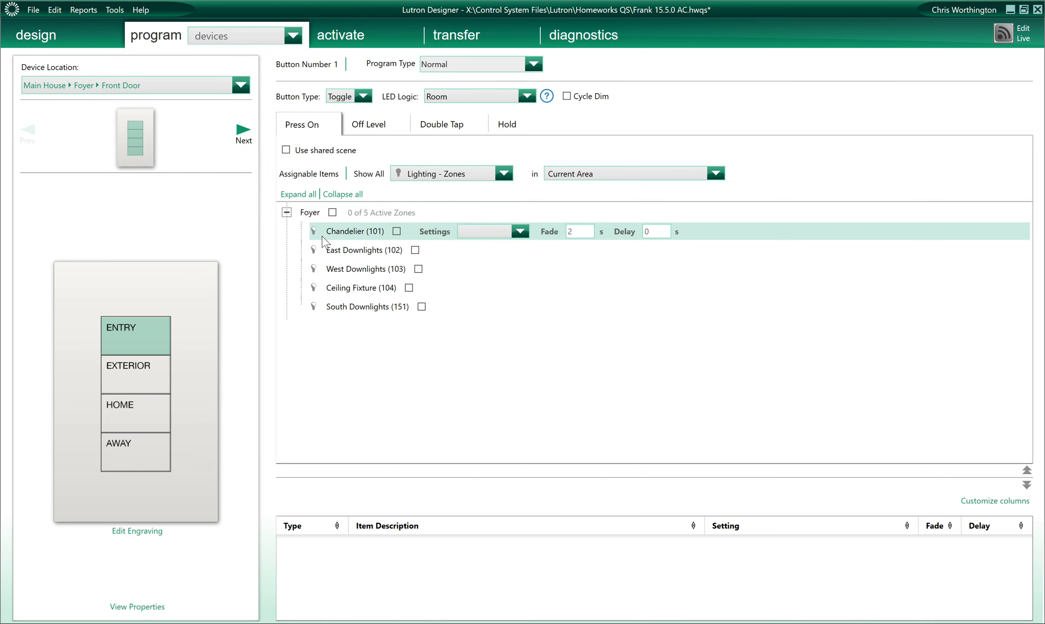
pyautogui.click(408, 174)
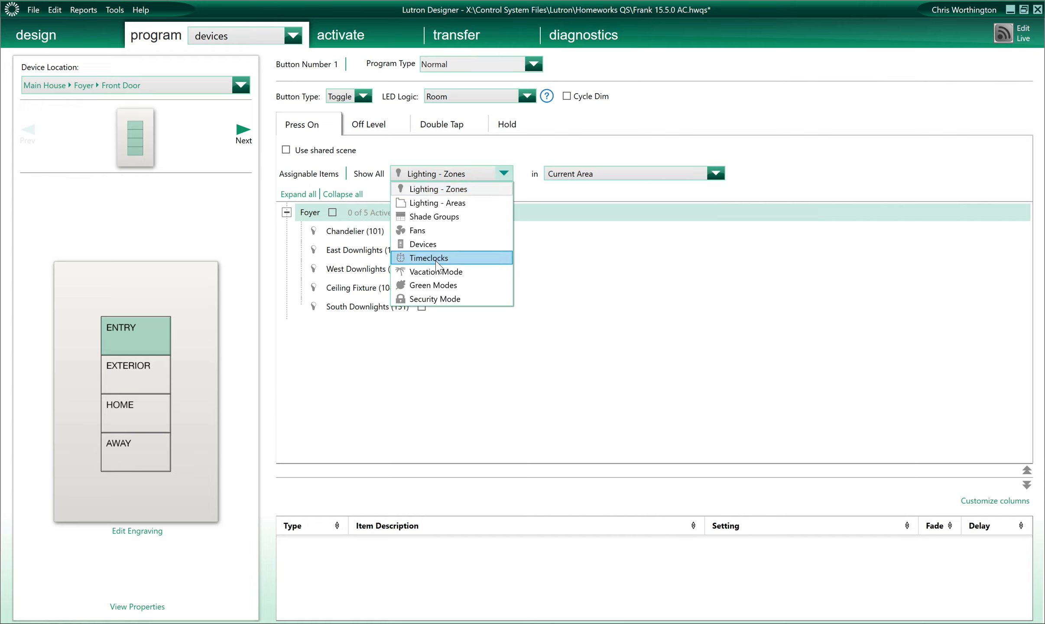
pyautogui.click(428, 203)
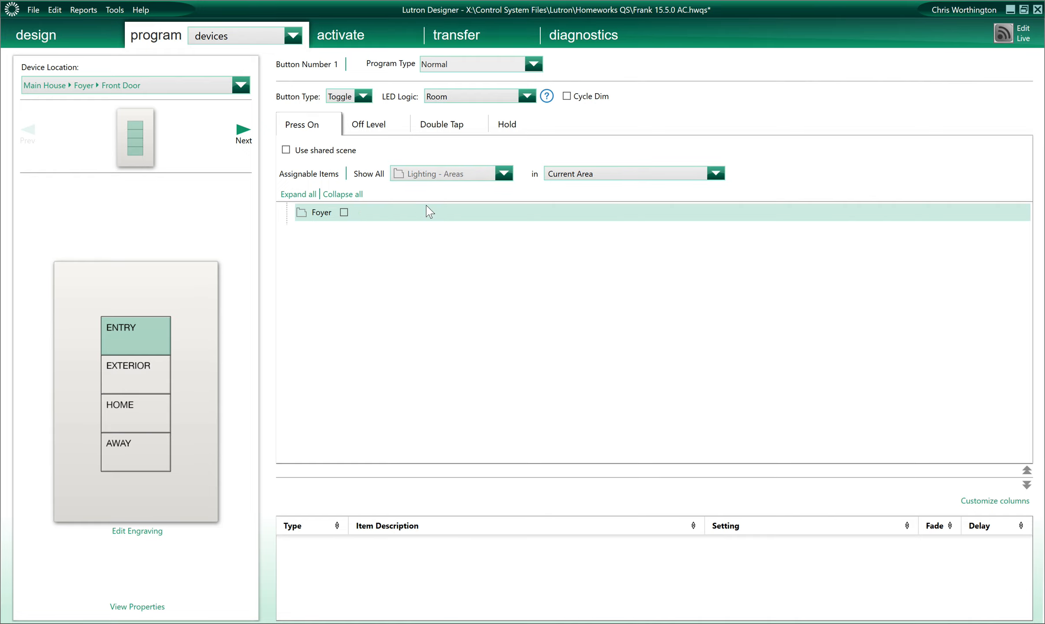
pyautogui.click(345, 212)
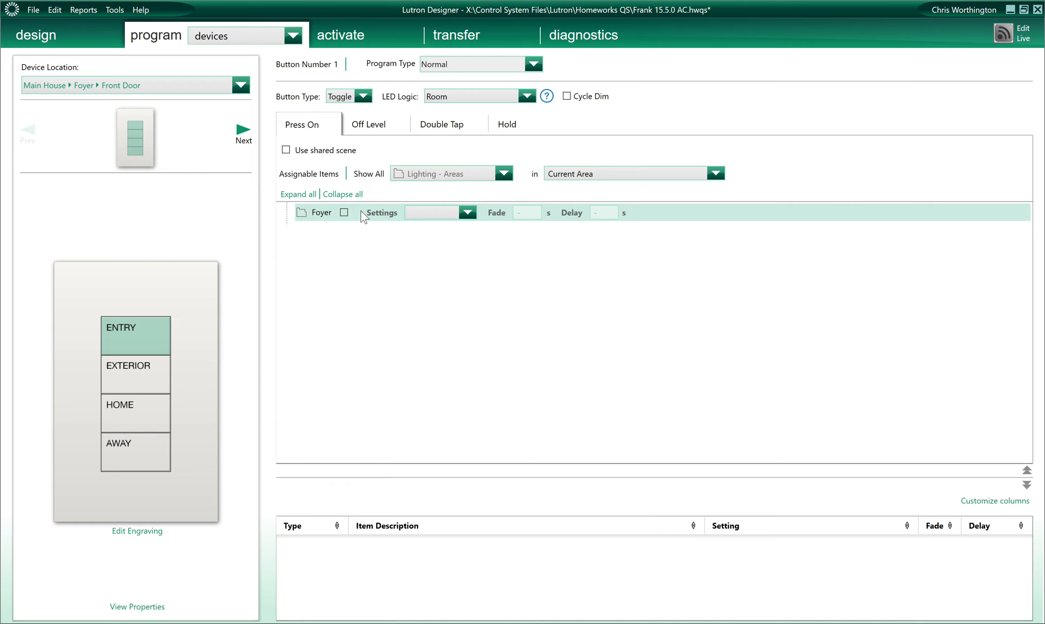
pyautogui.click(581, 176)
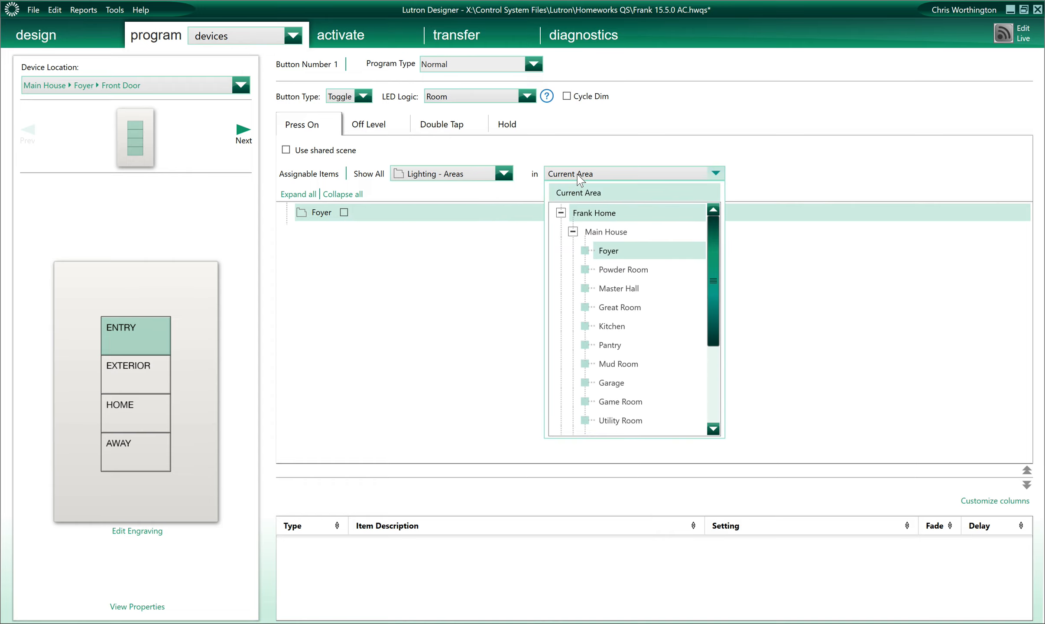
pyautogui.click(601, 234)
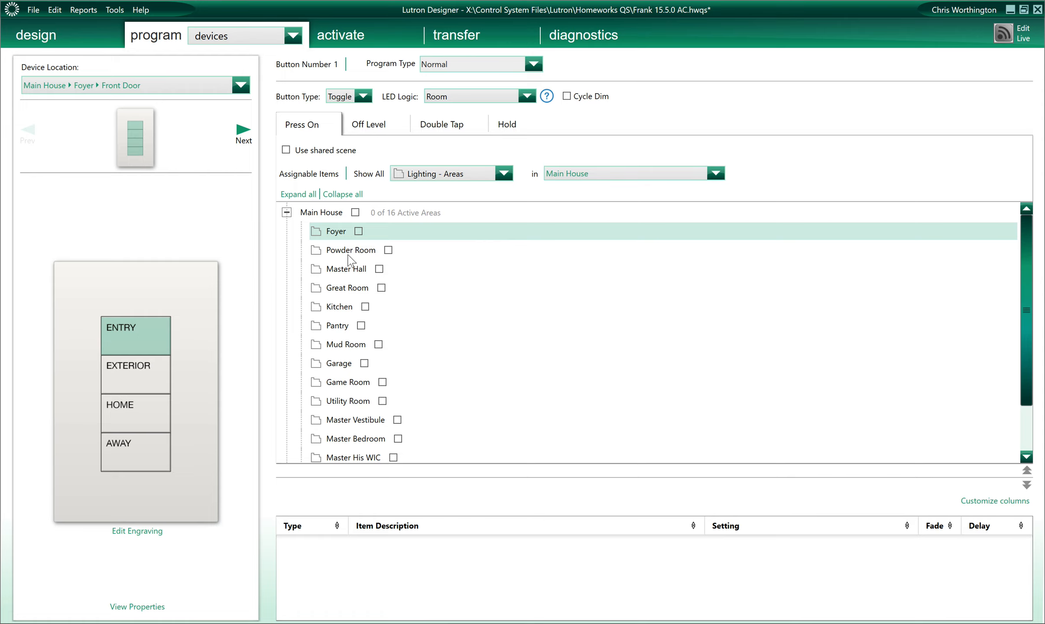
pyautogui.click(359, 232)
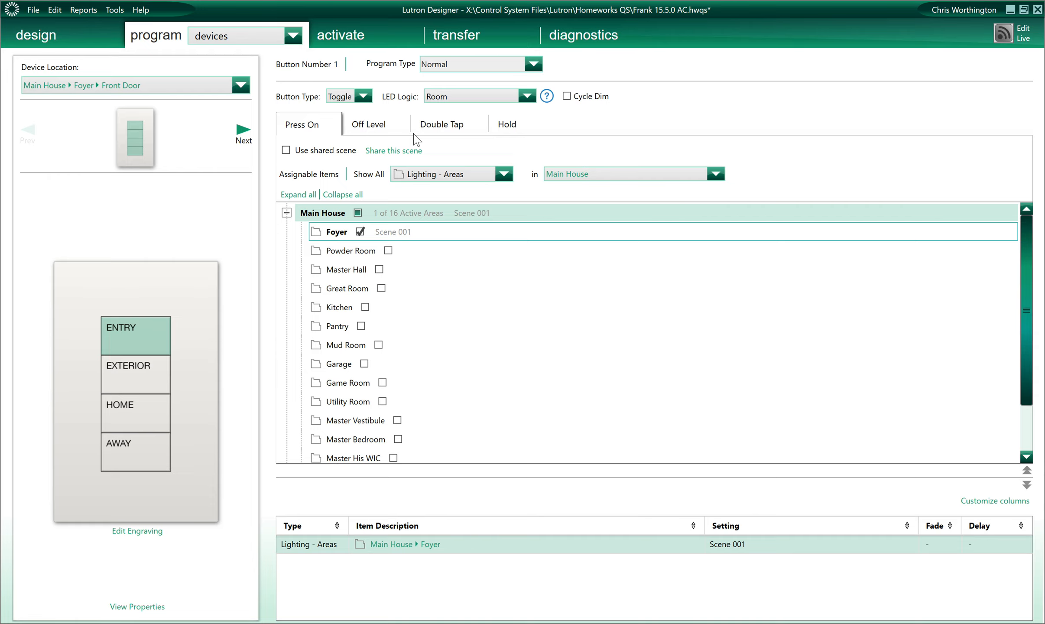
# Assign the Front Yard lighting zones Porch Downlights (202) and Porch Sconces (204) at 100% to the EXTERIOR button.
pyautogui.click(147, 365)
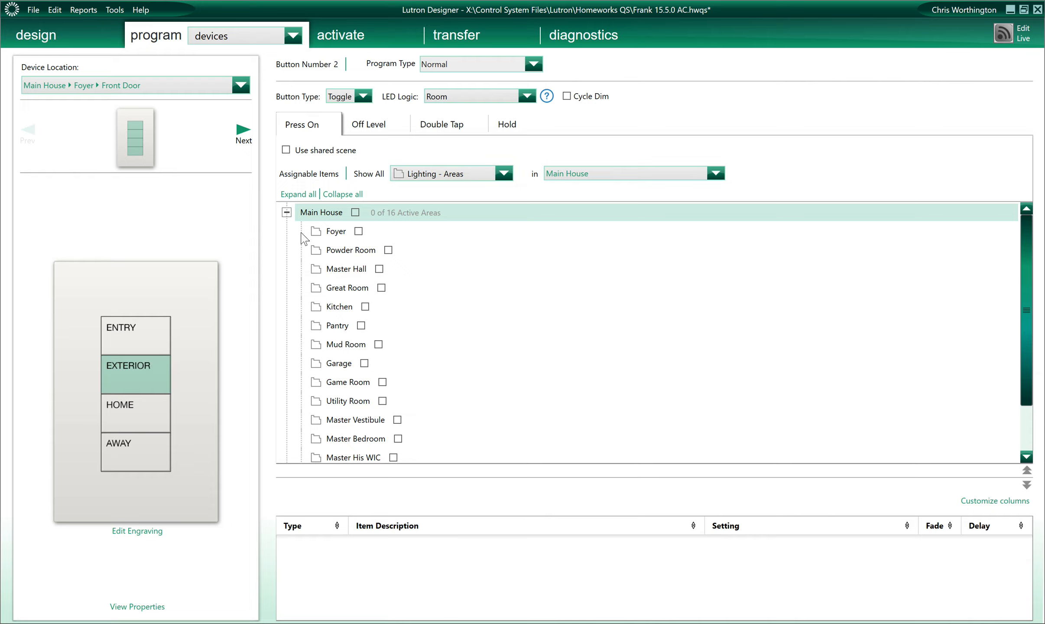
pyautogui.moveTo(300, 219)
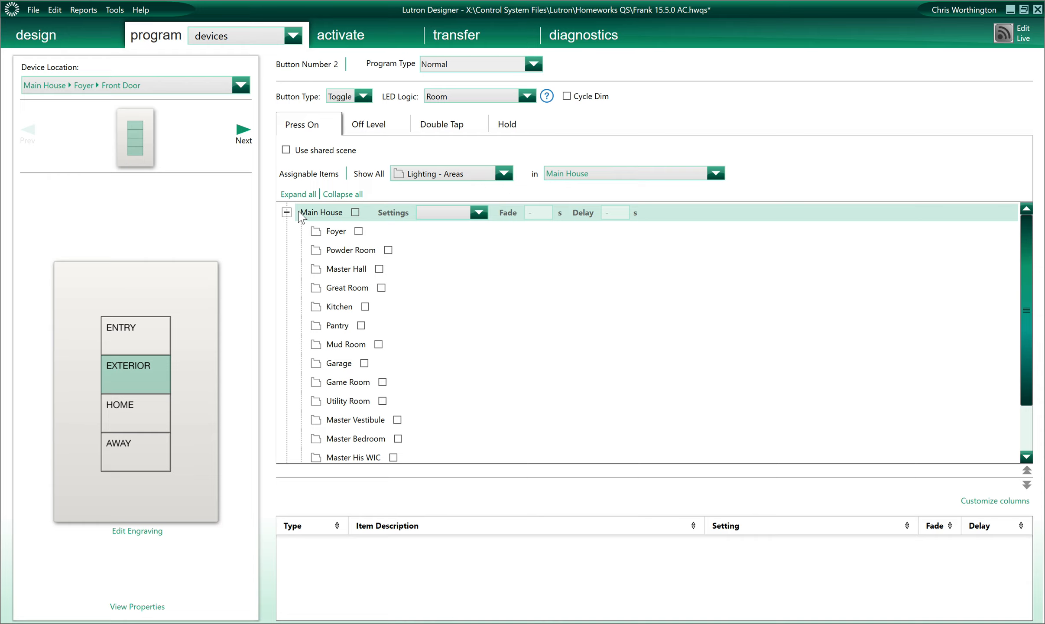
pyautogui.click(404, 172)
pyautogui.click(417, 189)
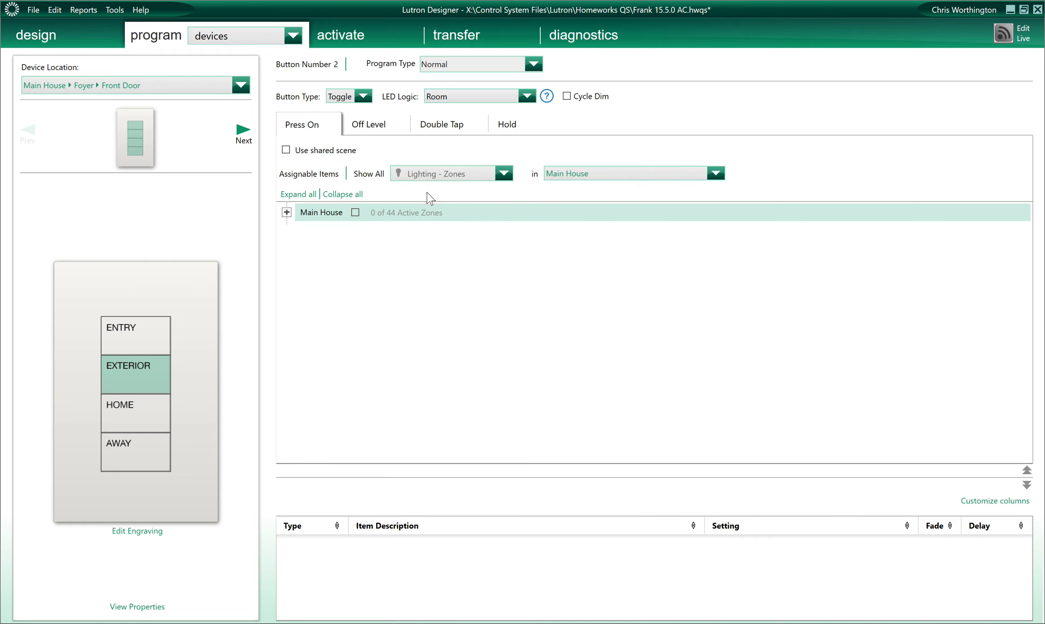
pyautogui.click(287, 212)
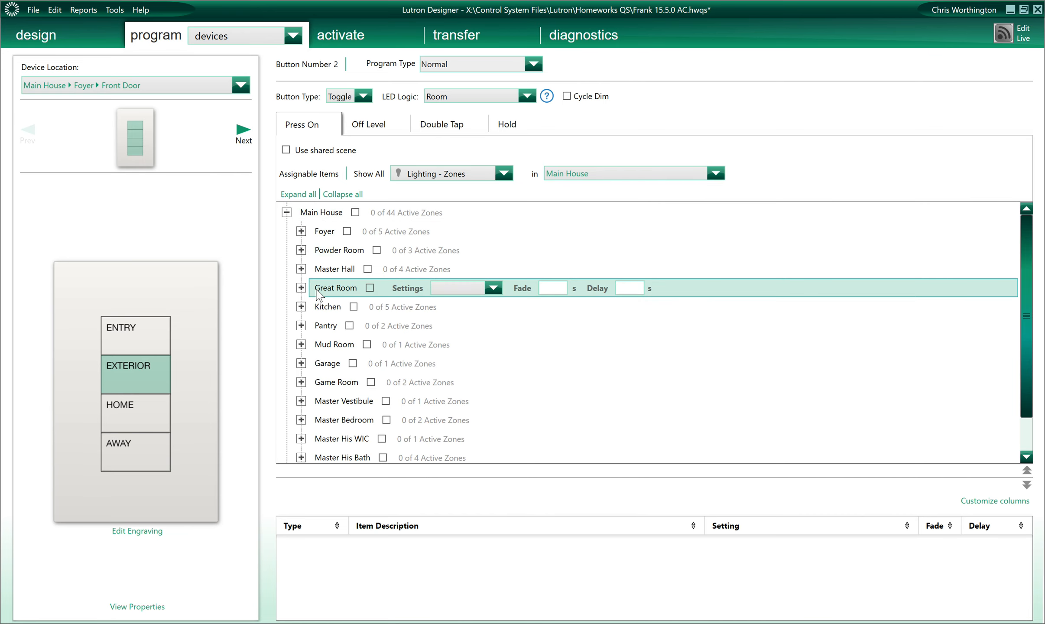
pyautogui.click(563, 175)
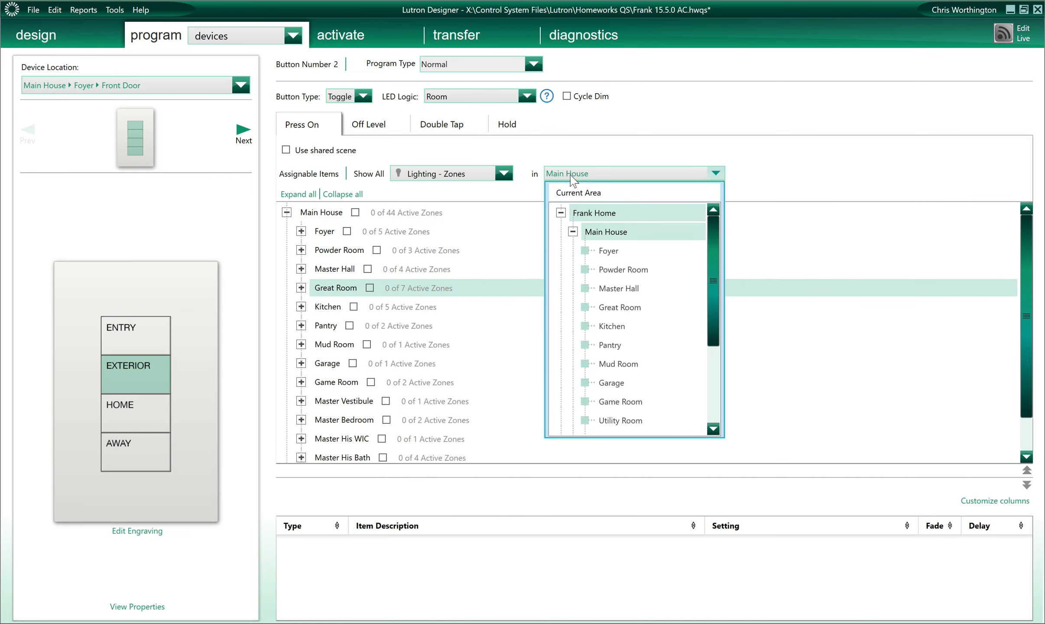
pyautogui.click(587, 213)
pyautogui.click(301, 250)
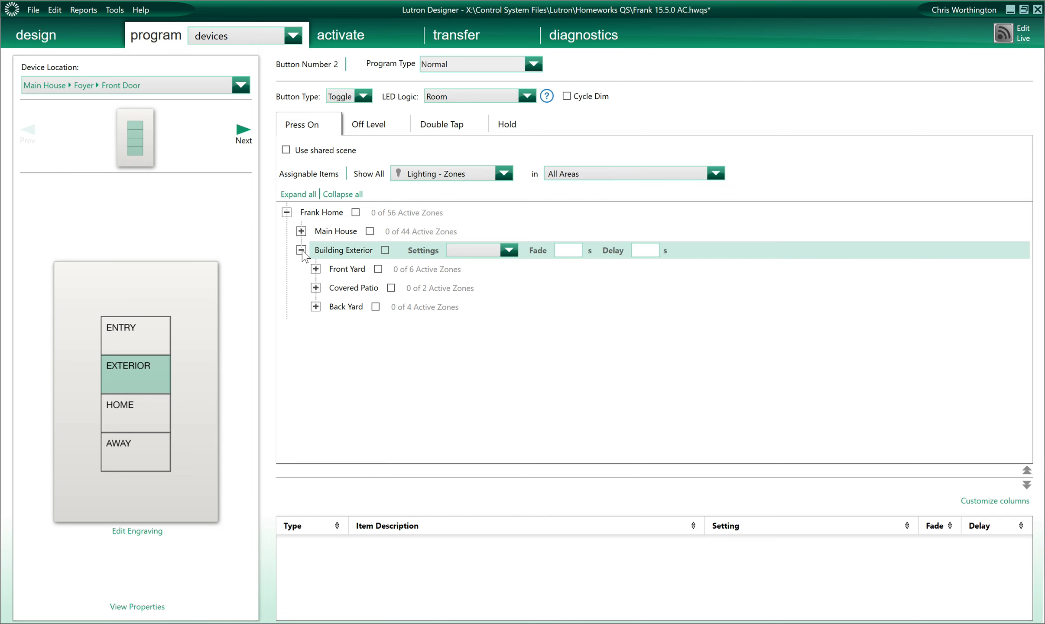
pyautogui.click(316, 269)
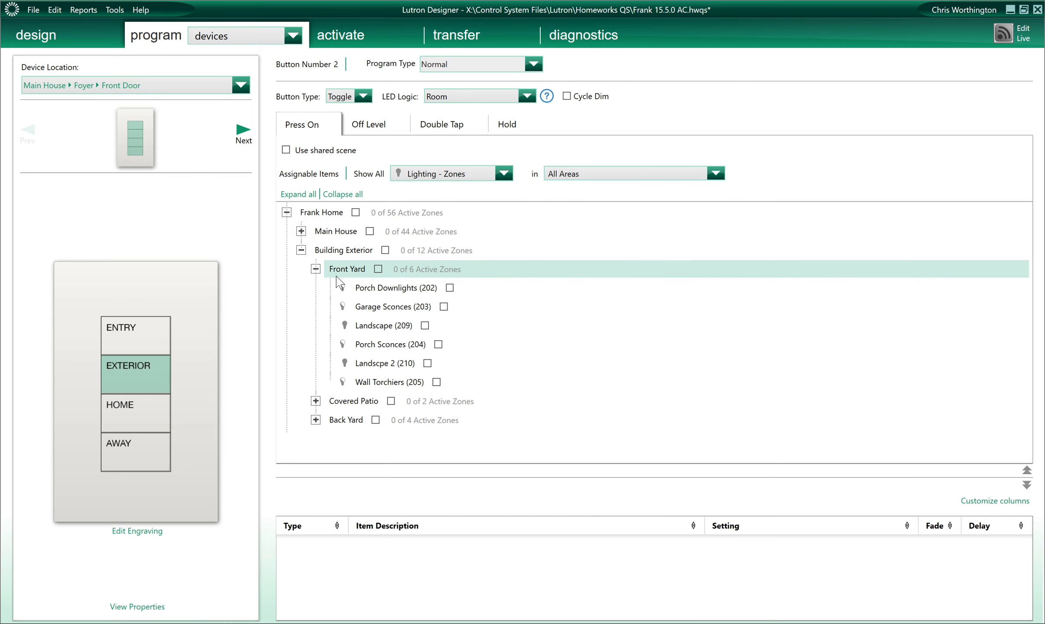
pyautogui.click(450, 288)
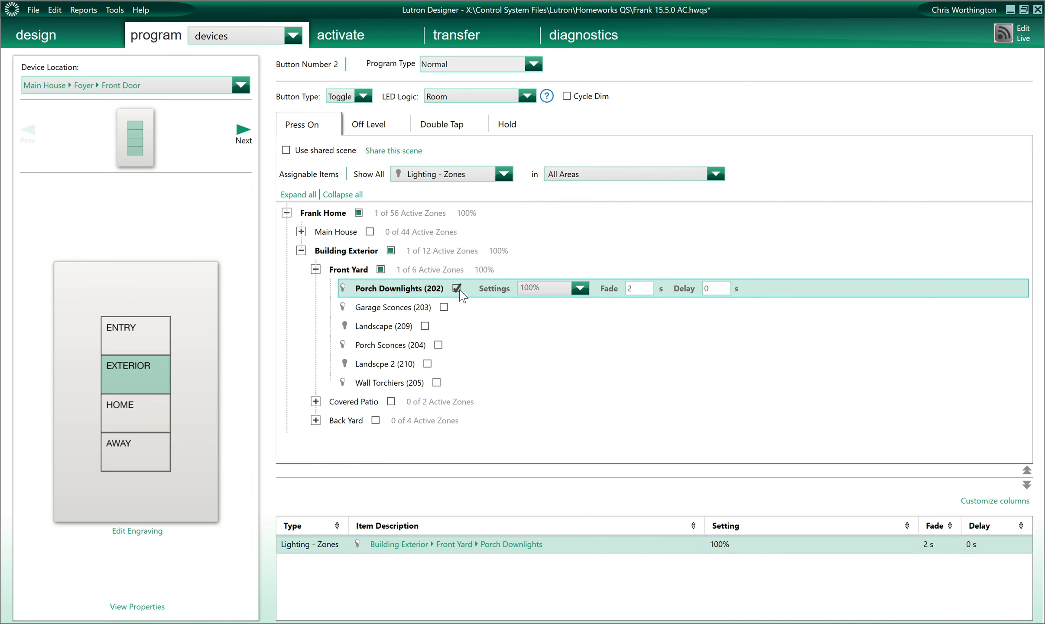
pyautogui.click(442, 345)
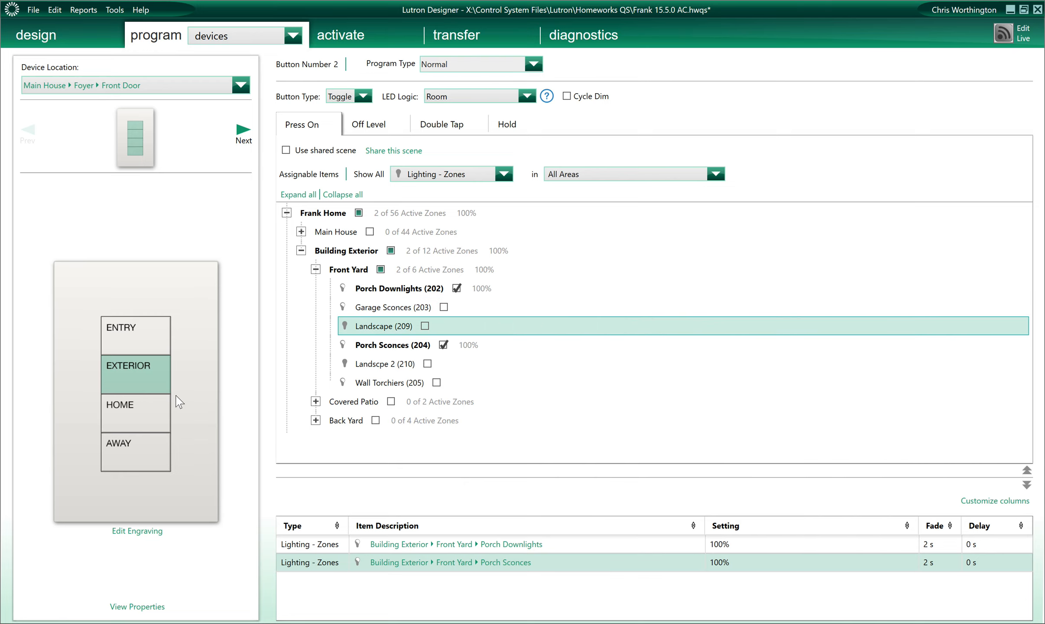
# Go from the HOME button's programming to the shared scene definitions and add a shared scene named Home.
pyautogui.click(148, 407)
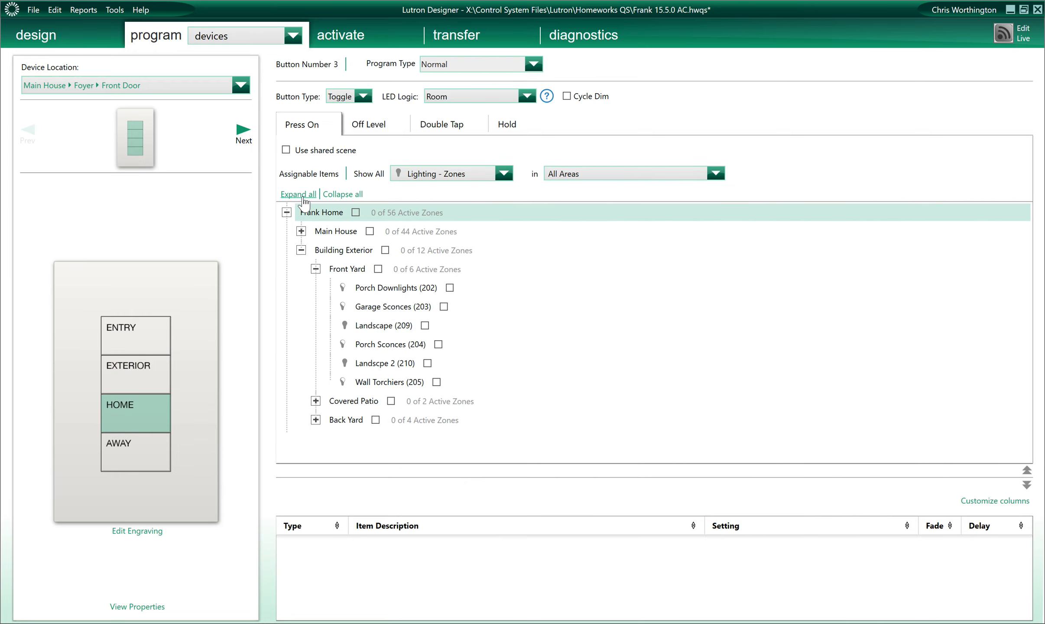
pyautogui.click(286, 150)
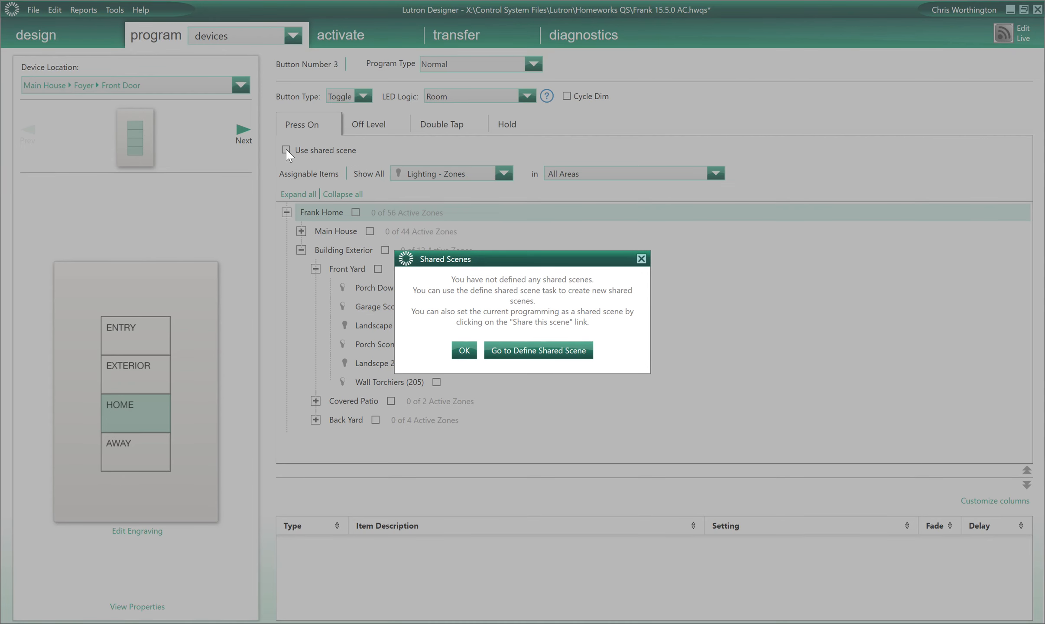
pyautogui.click(523, 357)
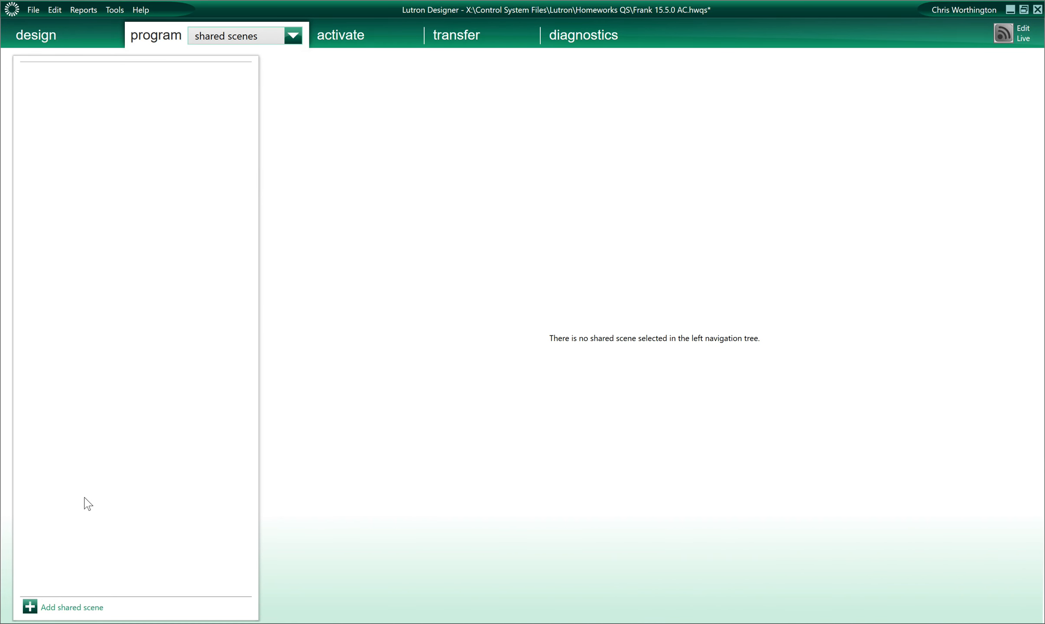
pyautogui.click(73, 608)
pyautogui.write('Home')
pyautogui.press('Return')
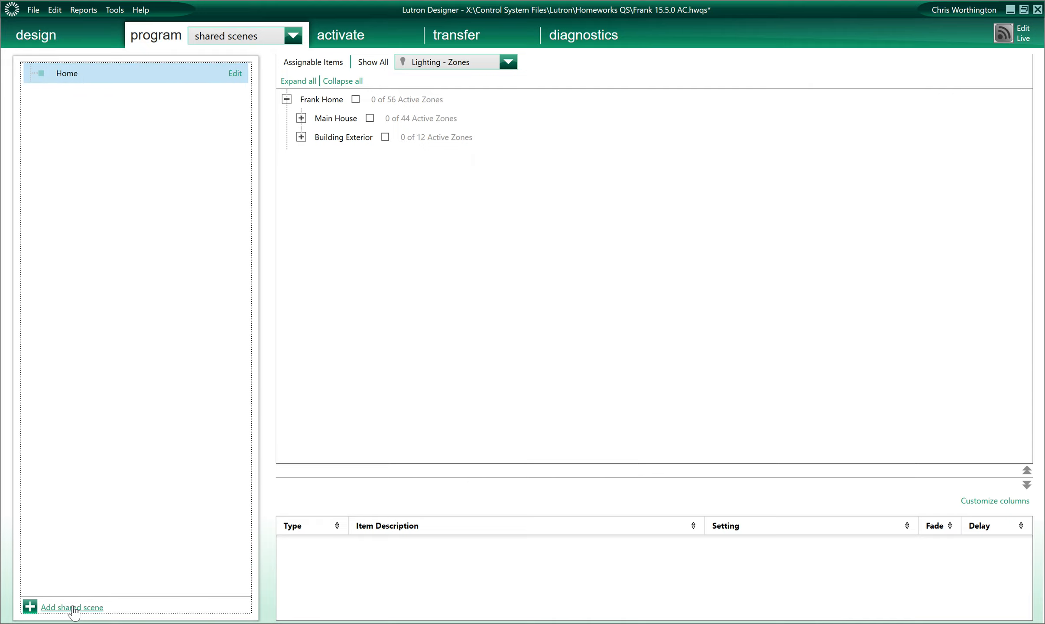
# Add a shared scene named Away.
pyautogui.click(73, 607)
pyautogui.press('BackSpace')
pyautogui.write('Away')
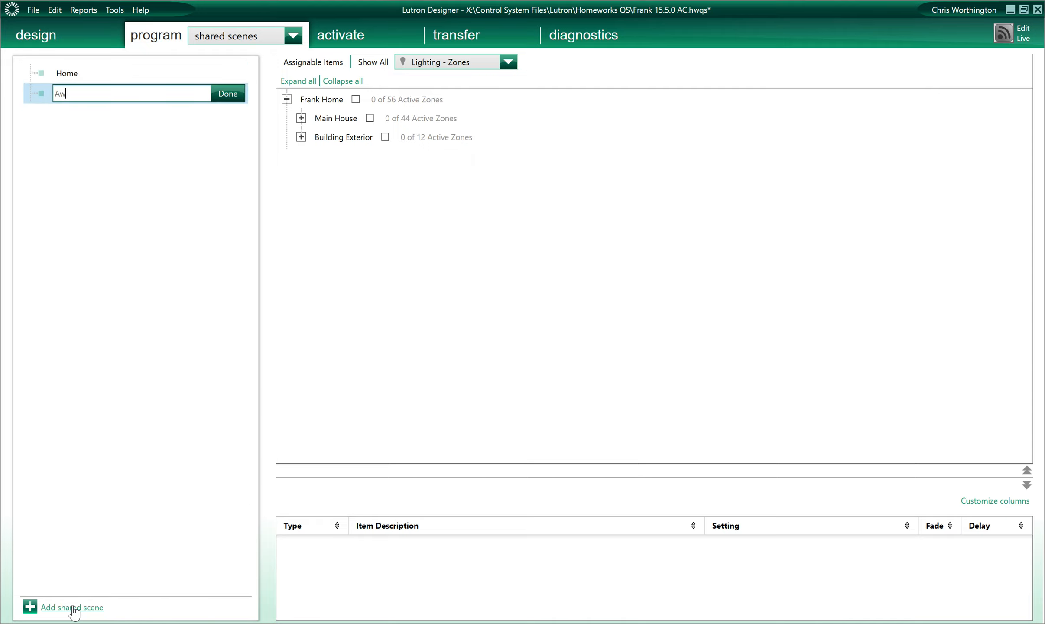
pyautogui.press('Return')
# Add a shared scene named Exterior All.
pyautogui.click(73, 607)
pyautogui.write('Exteiro')
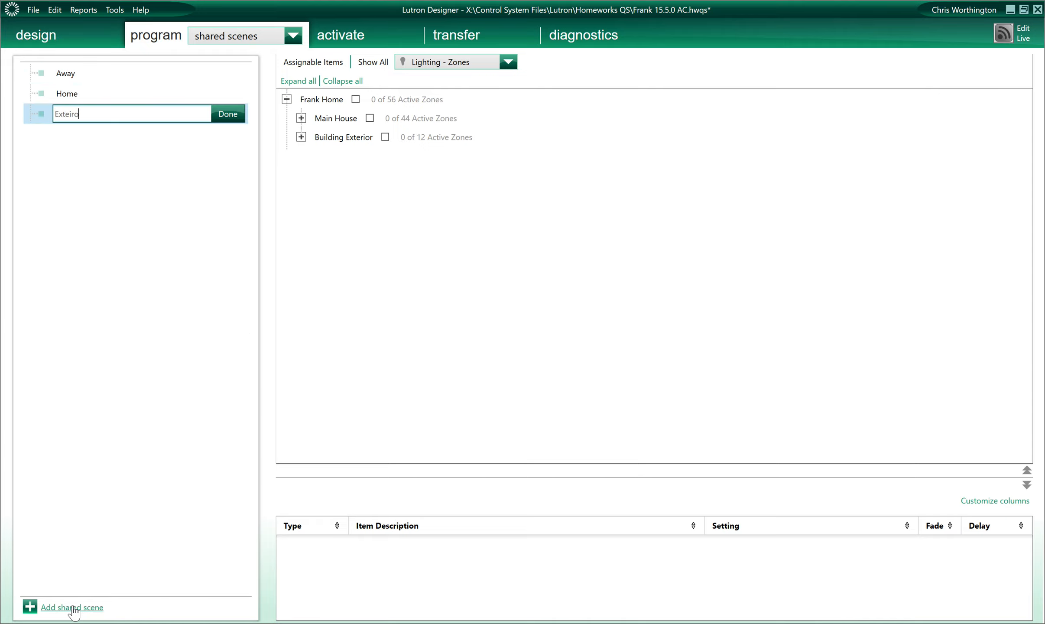
pyautogui.press('BackSpace')
pyautogui.press('BackSpace')
pyautogui.press('BackSpace')
pyautogui.write('ior All')
pyautogui.press('Return')
# Add a shared scene named Goodnight.
pyautogui.click(73, 607)
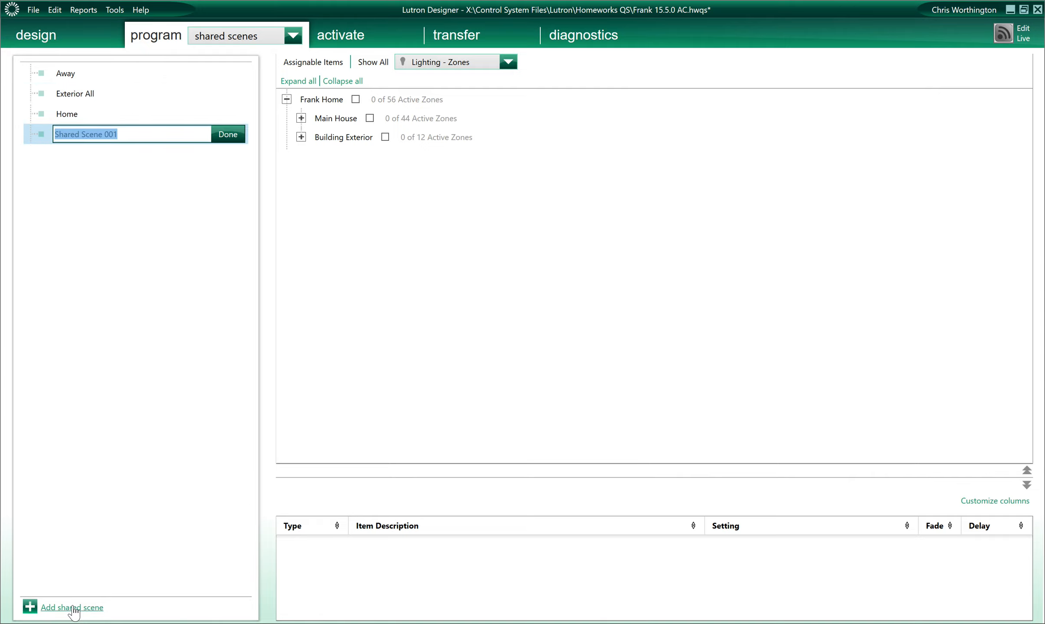
pyautogui.write('Goodnight')
pyautogui.press('Return')
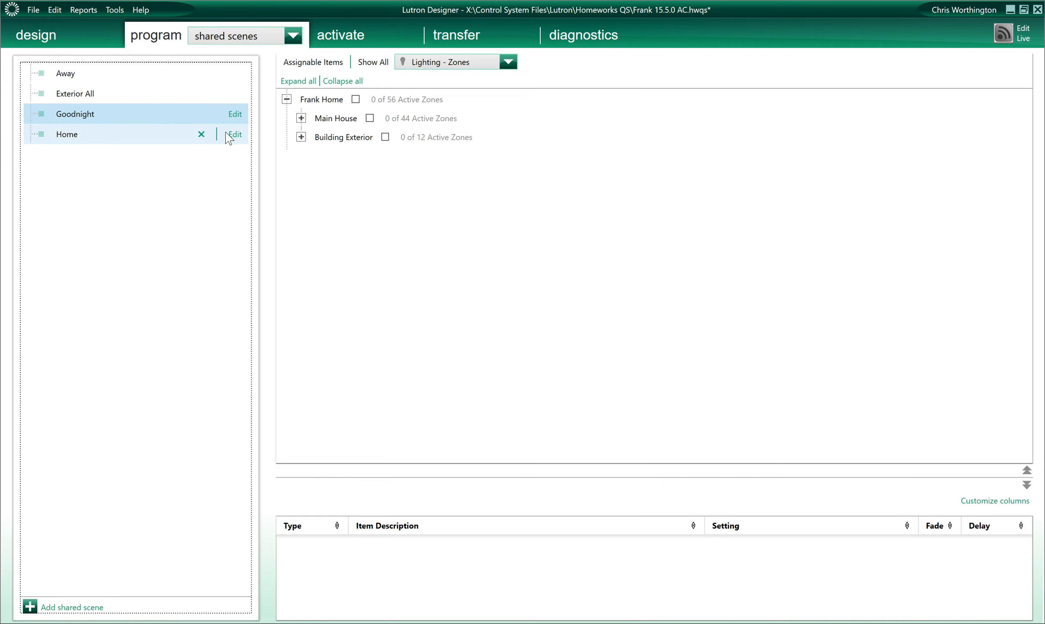
# Return to device programming and apply the shared scene Home to the Front Door keypad's HOME button.
pyautogui.click(238, 28)
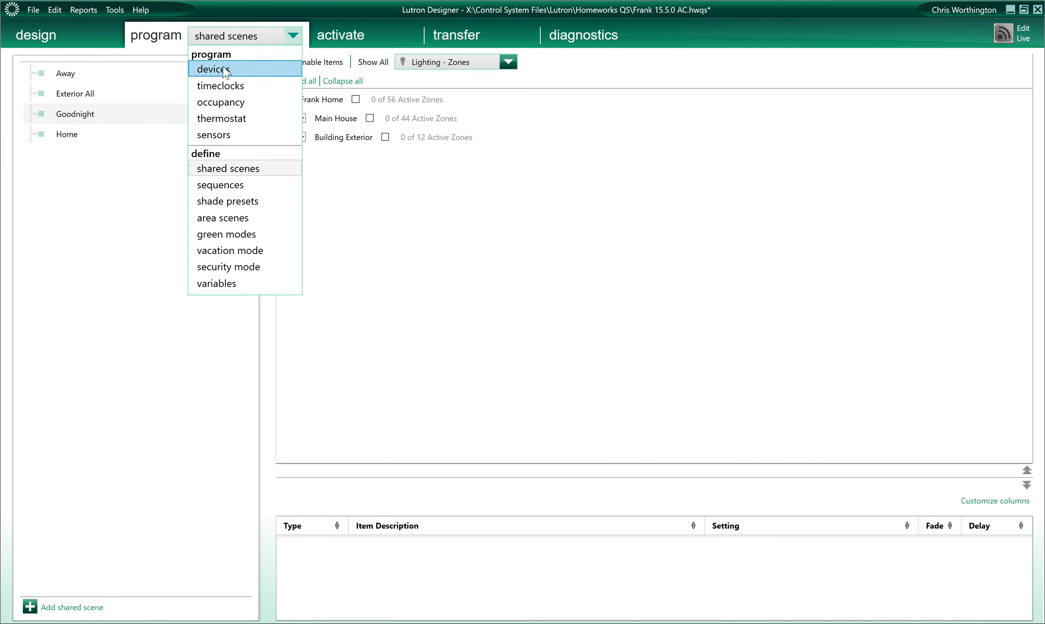
pyautogui.click(213, 69)
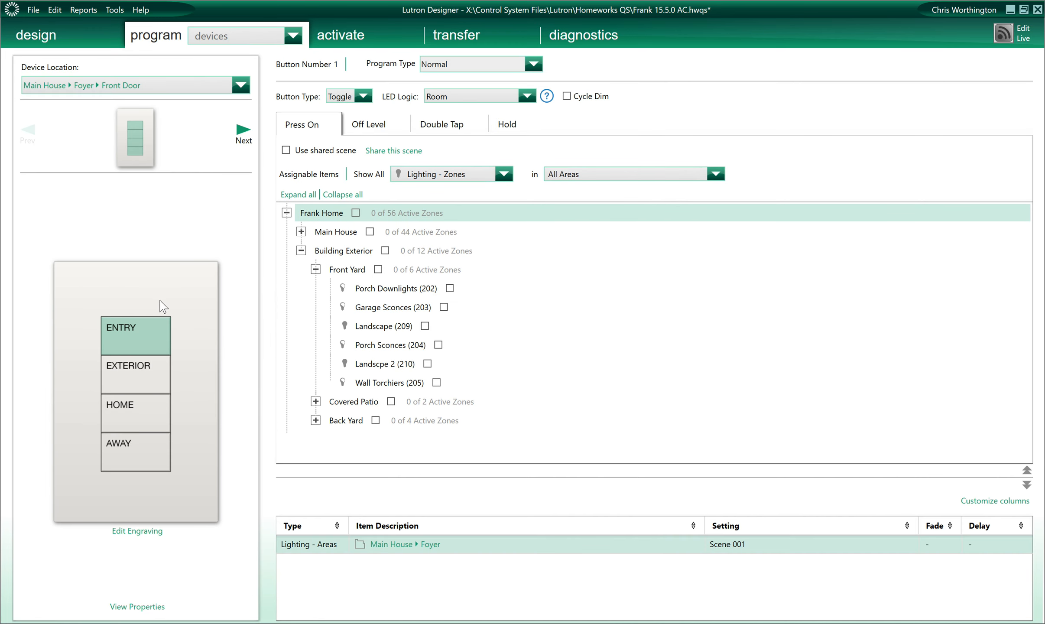
pyautogui.click(135, 414)
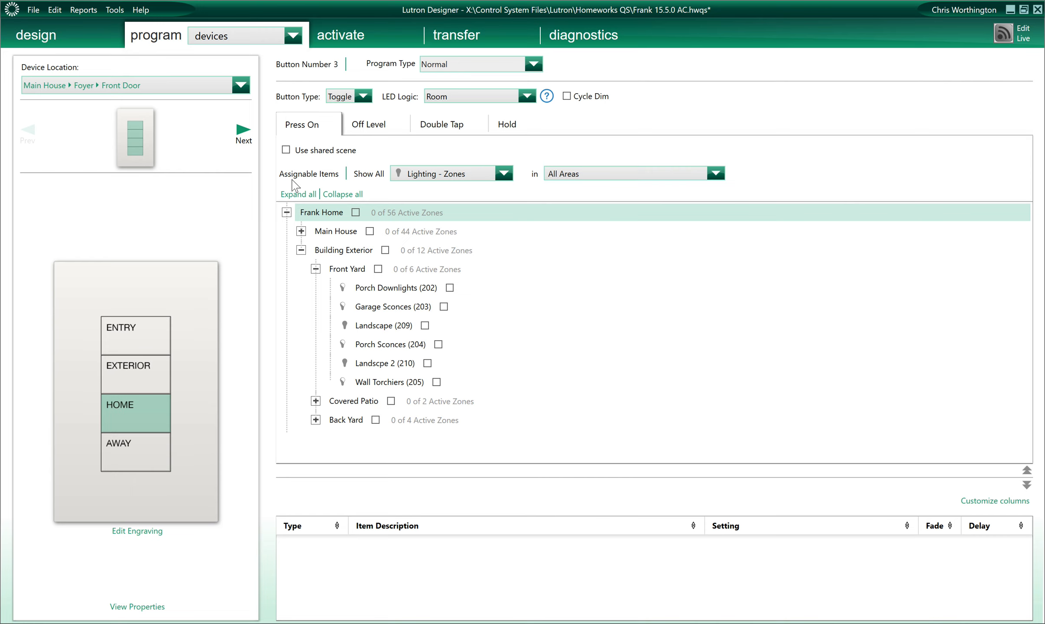
pyautogui.click(286, 149)
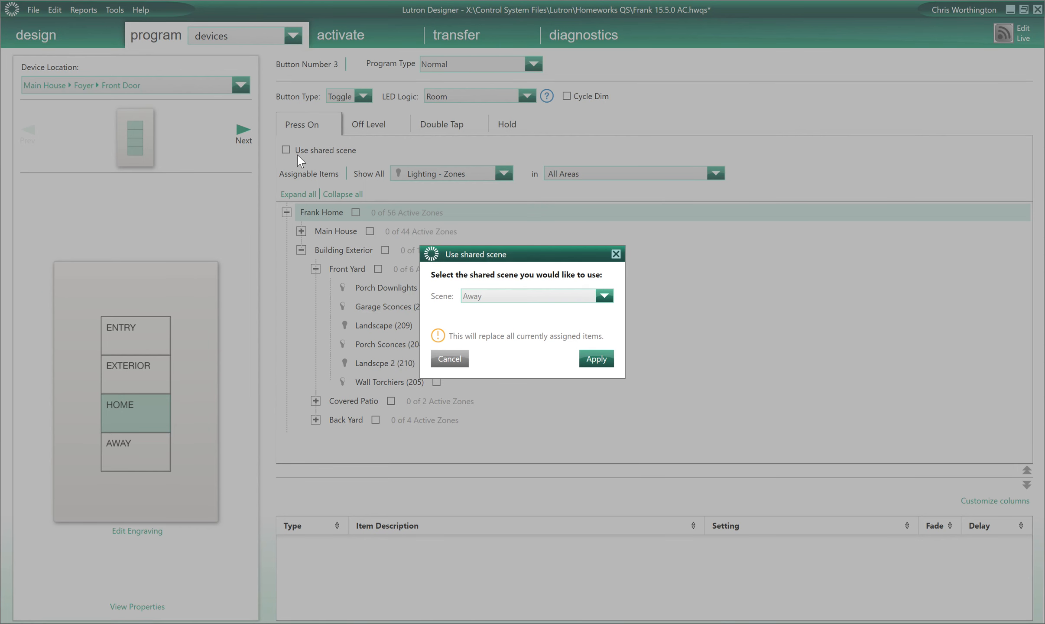
pyautogui.click(502, 298)
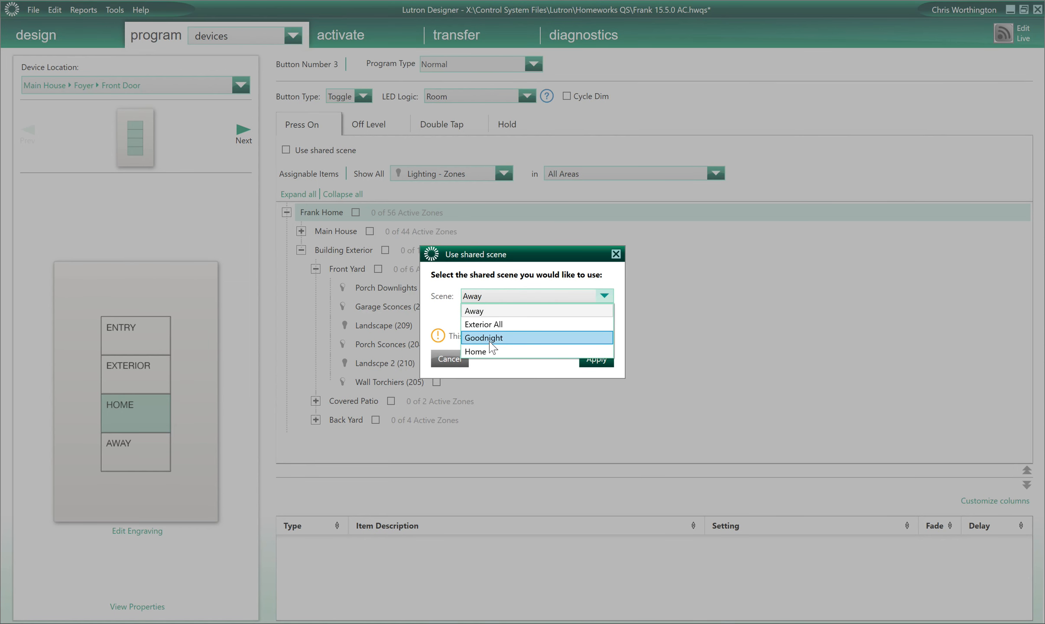
pyautogui.click(491, 351)
pyautogui.click(596, 358)
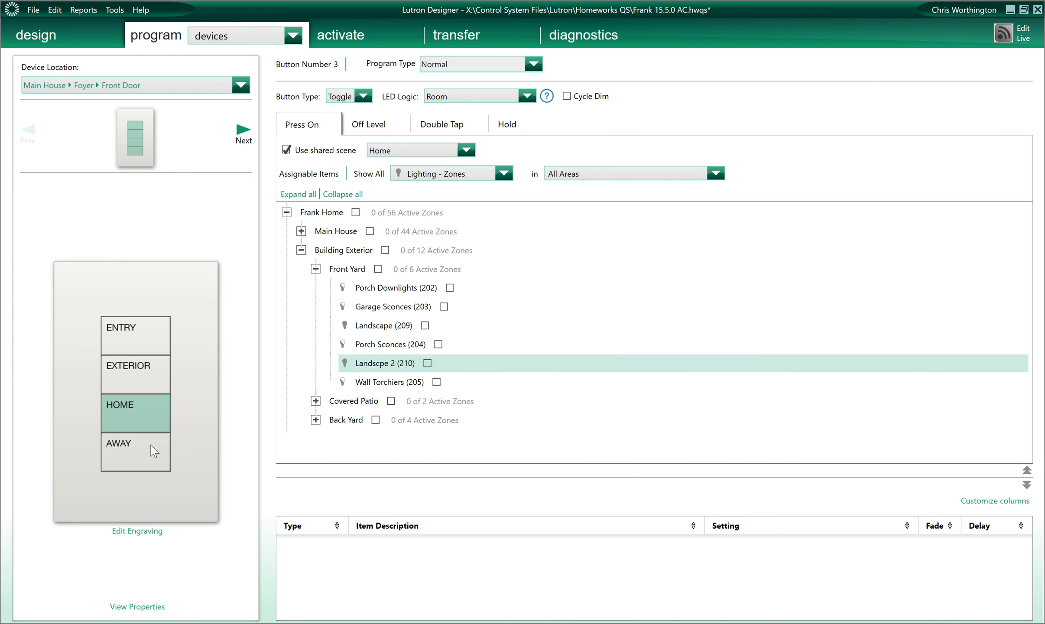
# Apply the shared scene Away to the Front Door keypad's AWAY button.
pyautogui.click(139, 457)
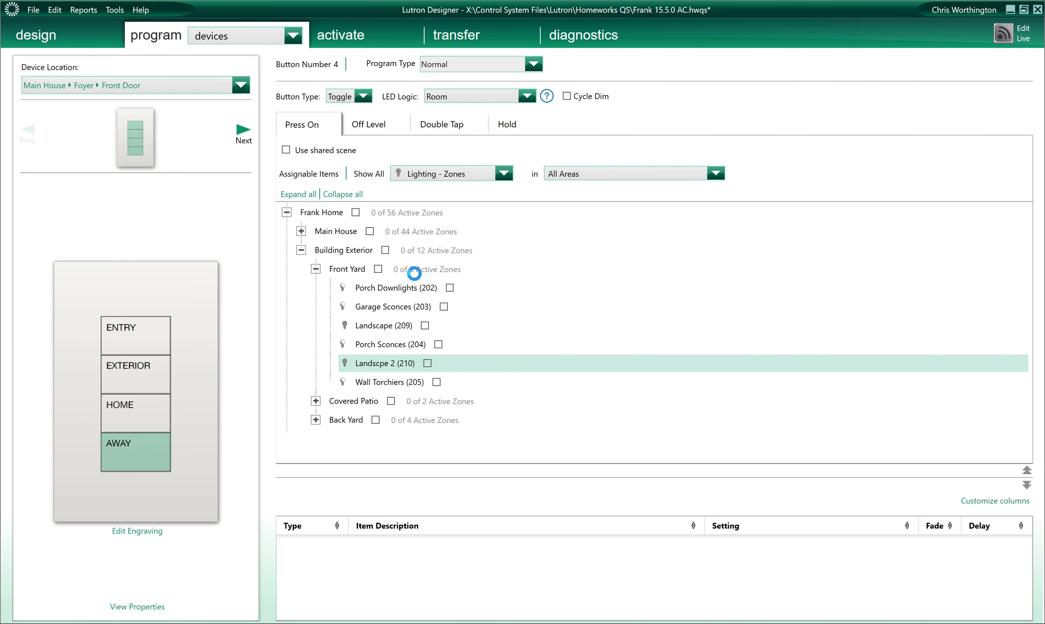
pyautogui.click(286, 150)
pyautogui.click(606, 361)
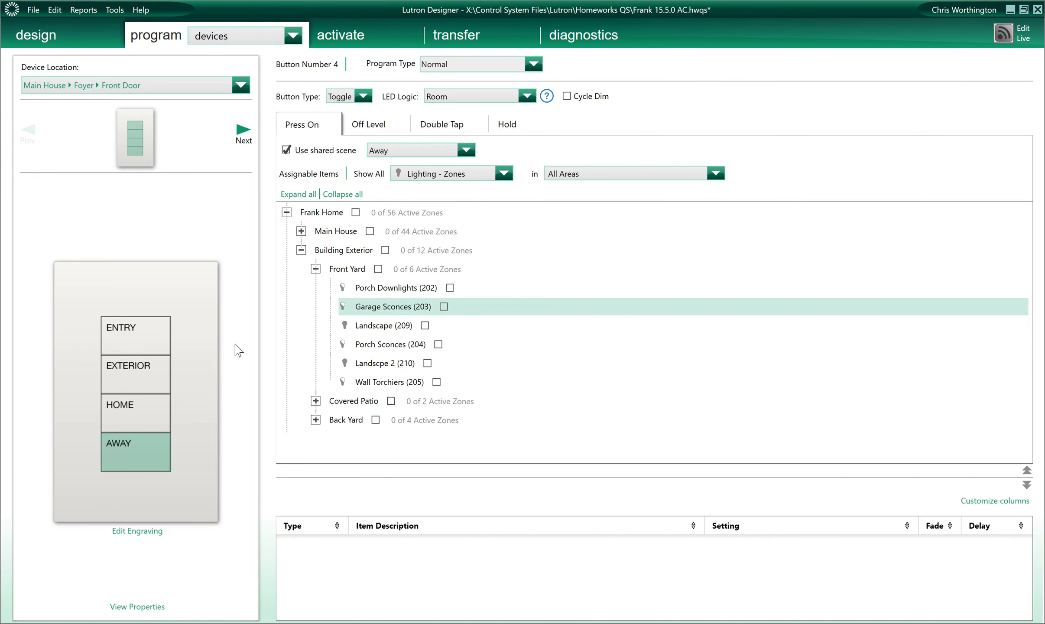
# Move on to the Foyer's East Wing East keypad and select its HALLWAY button for programming.
pyautogui.click(242, 132)
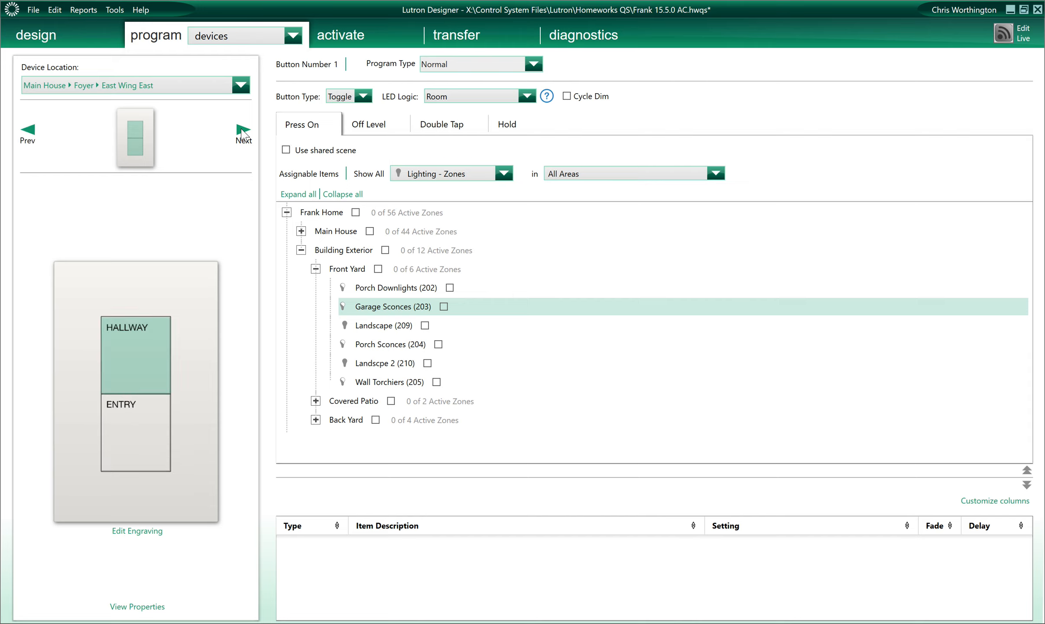
pyautogui.click(136, 377)
pyautogui.click(428, 174)
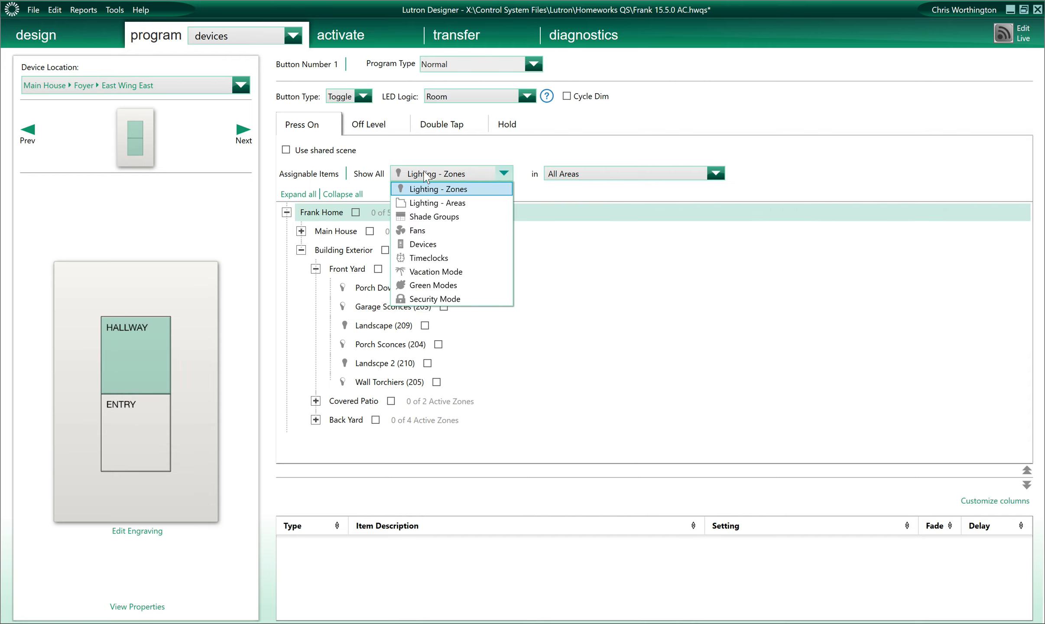
pyautogui.click(422, 202)
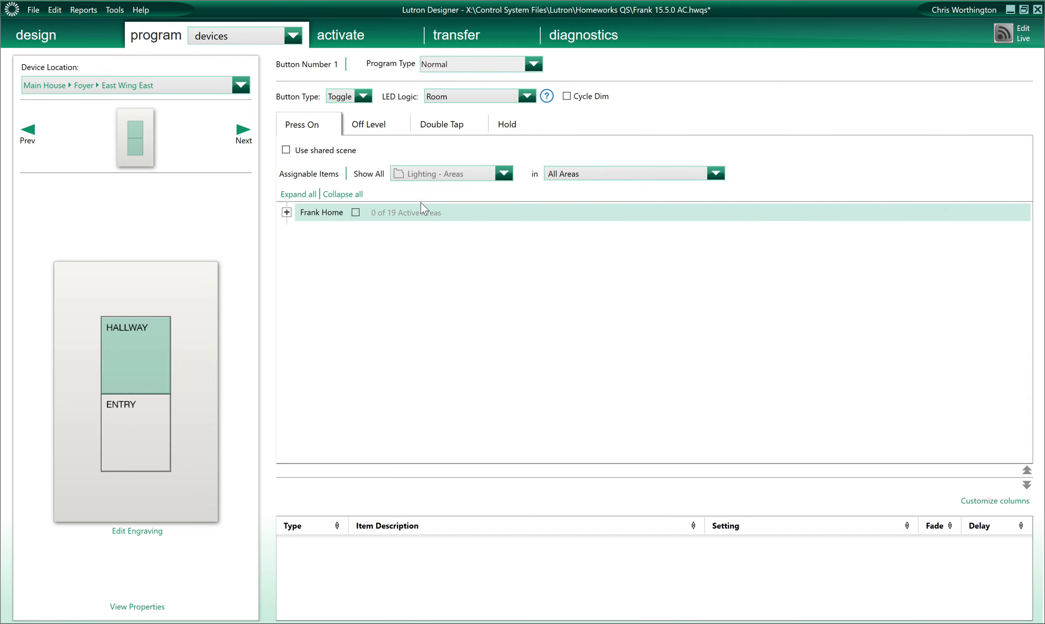
pyautogui.click(287, 212)
pyautogui.click(300, 232)
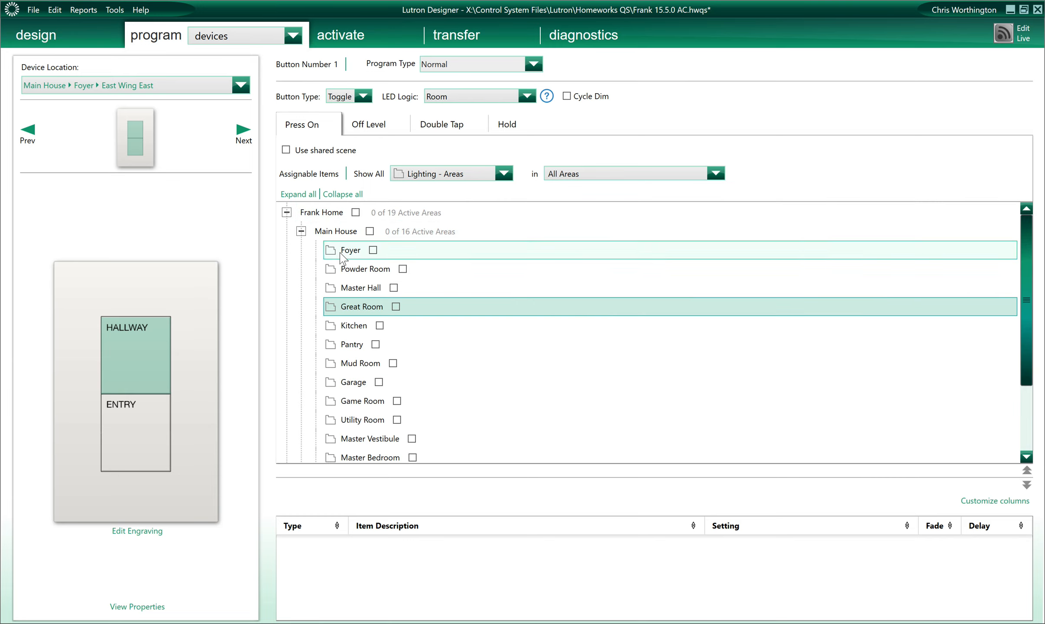
pyautogui.click(341, 256)
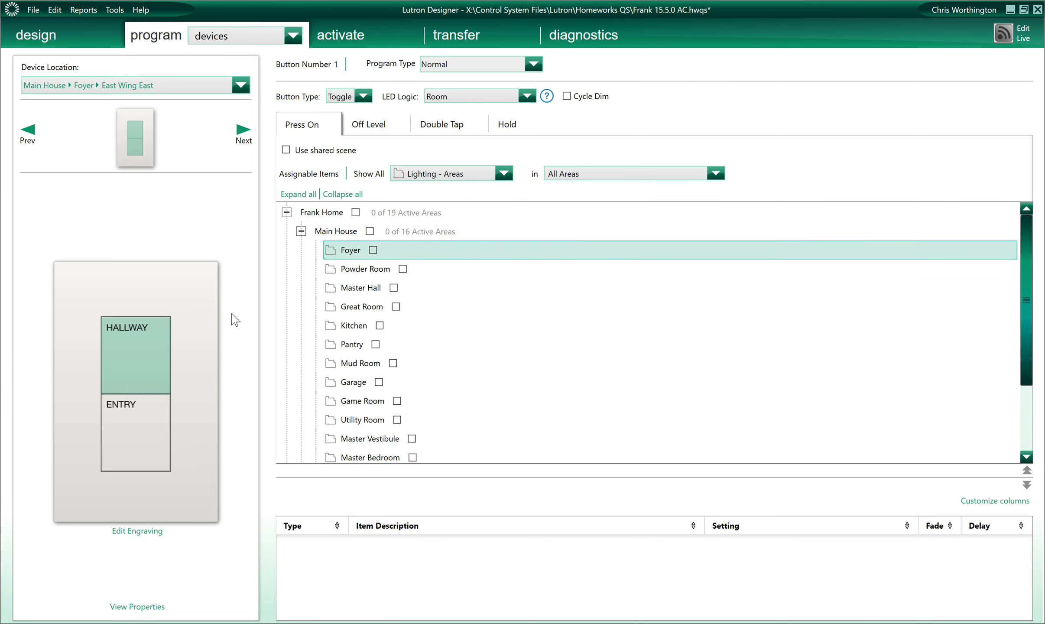
pyautogui.click(347, 288)
pyautogui.click(415, 363)
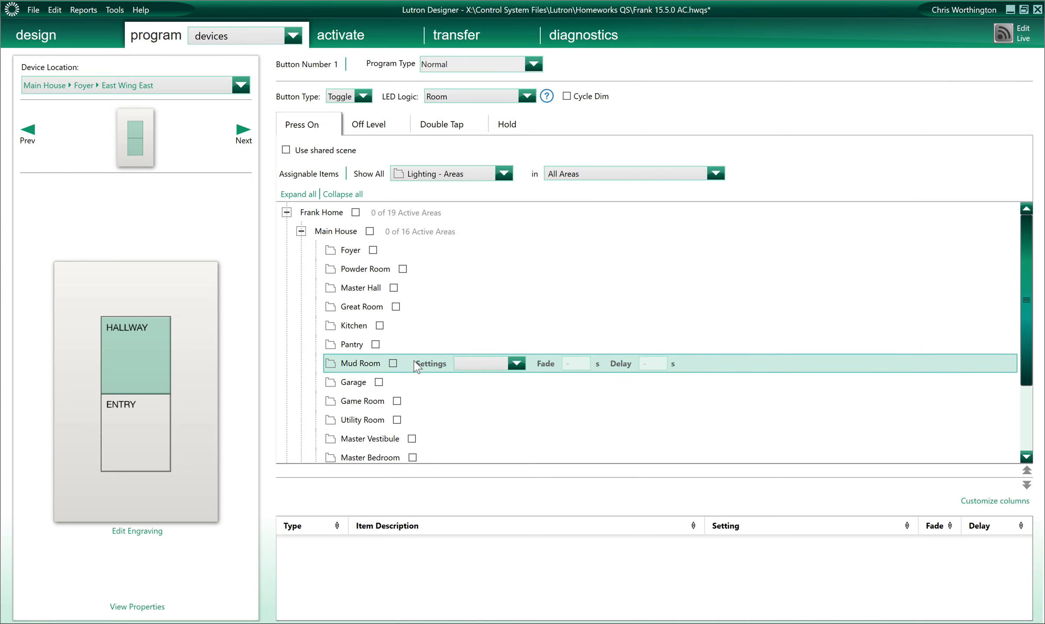
pyautogui.click(412, 308)
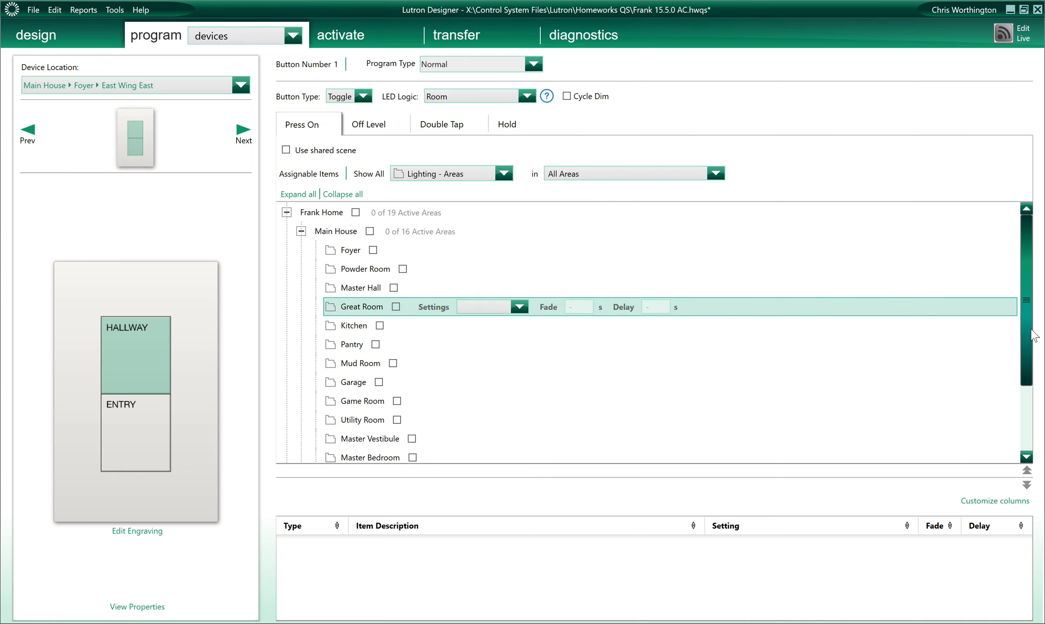
pyautogui.scroll(-1, 1031, 338)
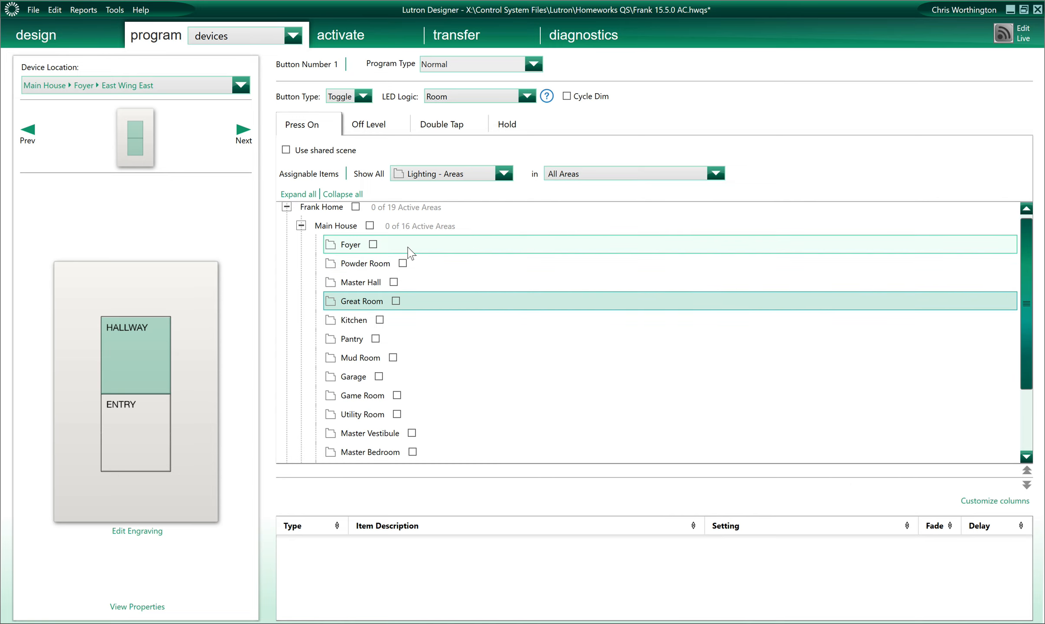
pyautogui.click(367, 248)
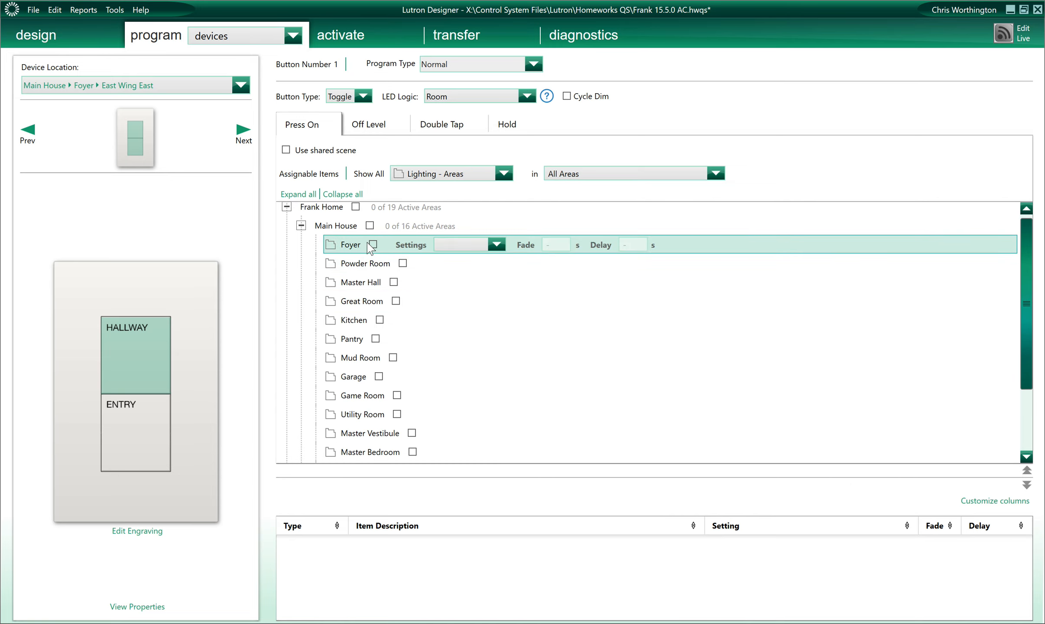
pyautogui.click(451, 184)
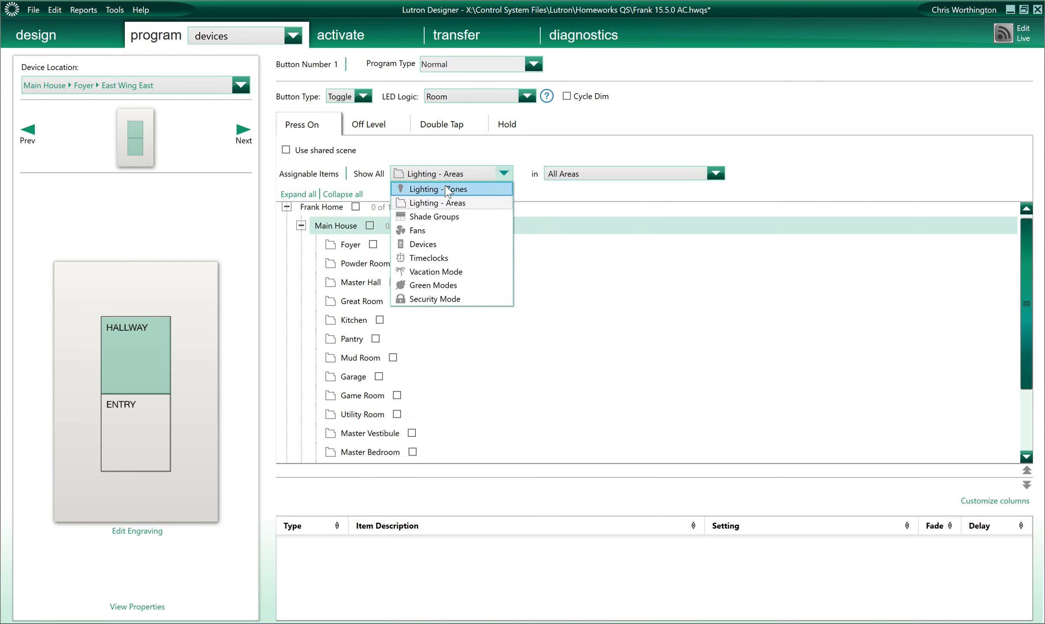
pyautogui.click(427, 191)
# Assign the Foyer zone East Downlights (102) at 100% to the East Wing East keypad's HALLWAY button.
pyautogui.click(301, 231)
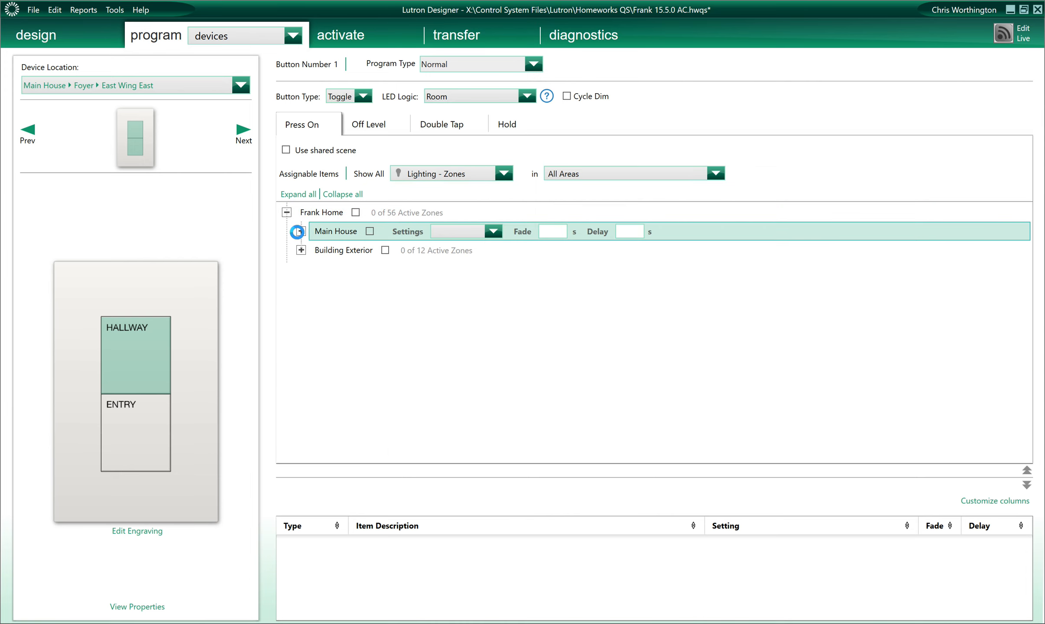
pyautogui.click(315, 250)
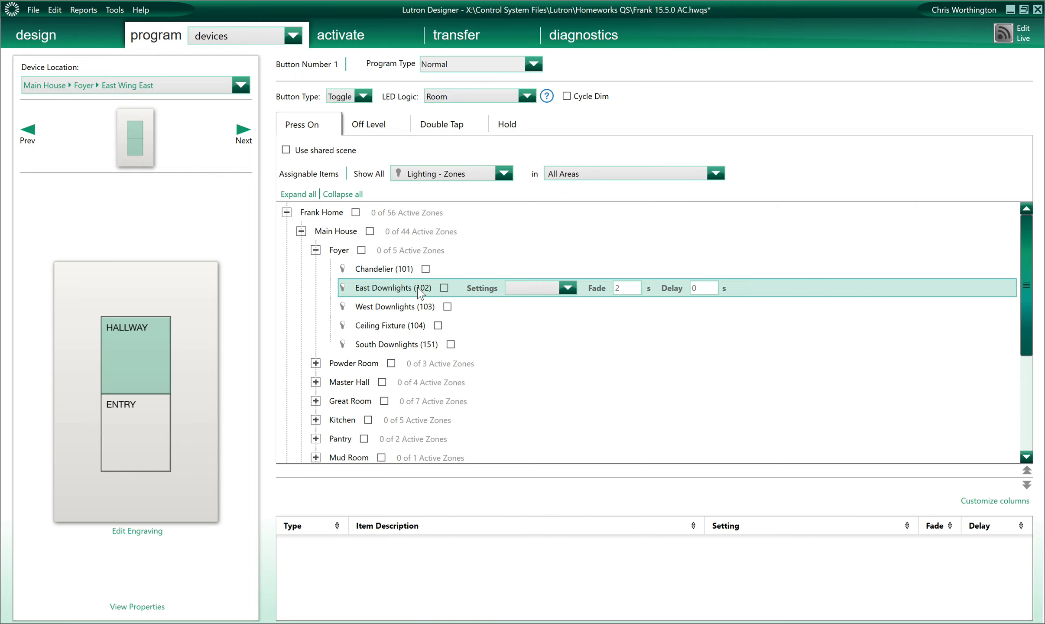
pyautogui.click(444, 288)
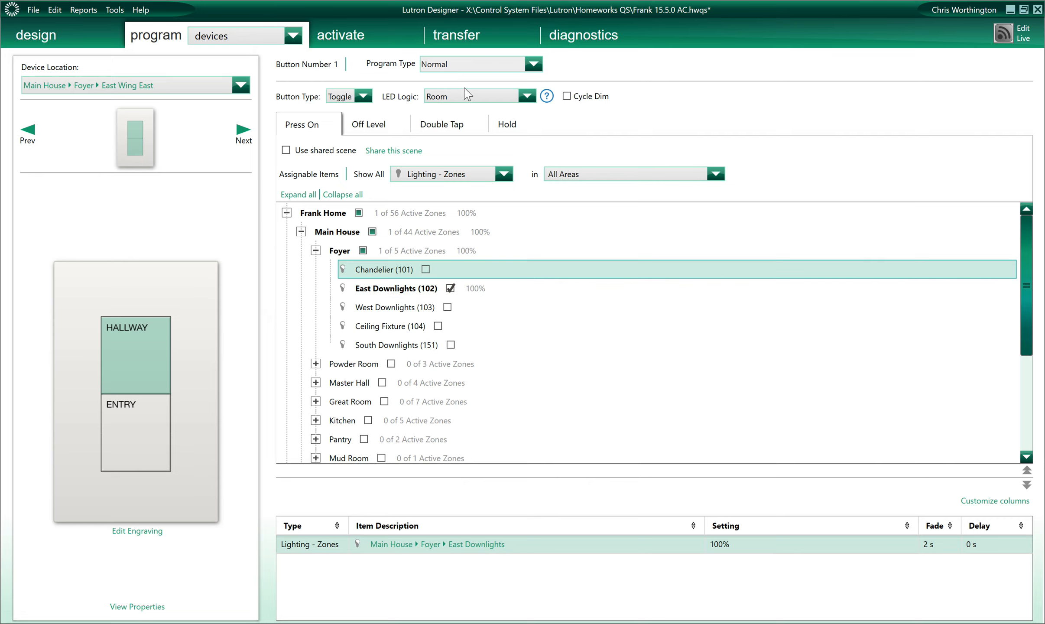
# Assign the Foyer zones Chandelier, Ceiling Fixture and South Downlights at 100% to the East Wing East keypad's ENTRY button.
pyautogui.click(150, 427)
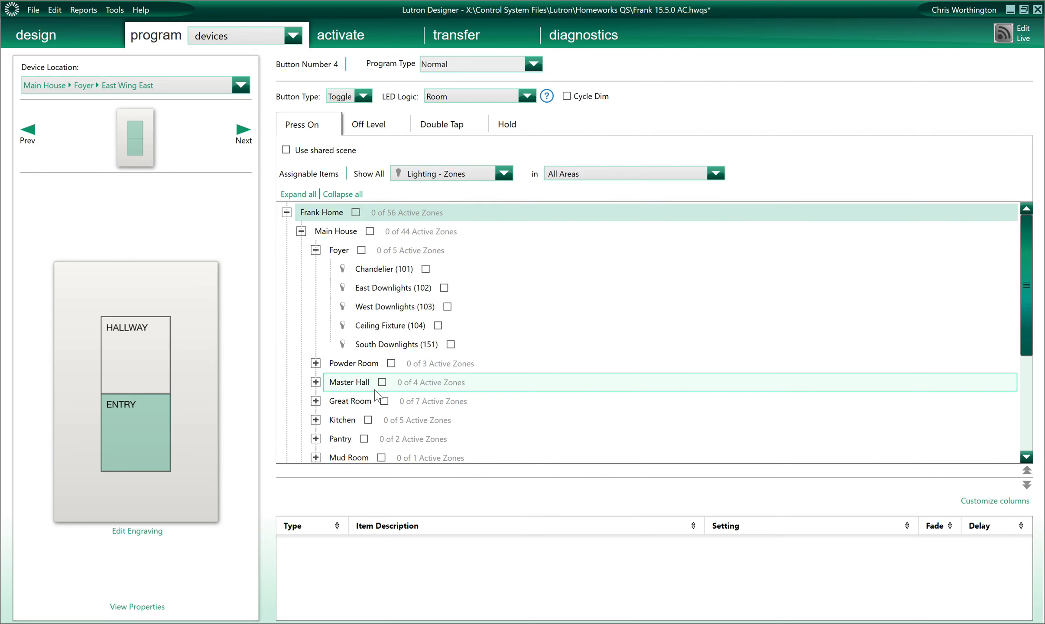
pyautogui.click(425, 269)
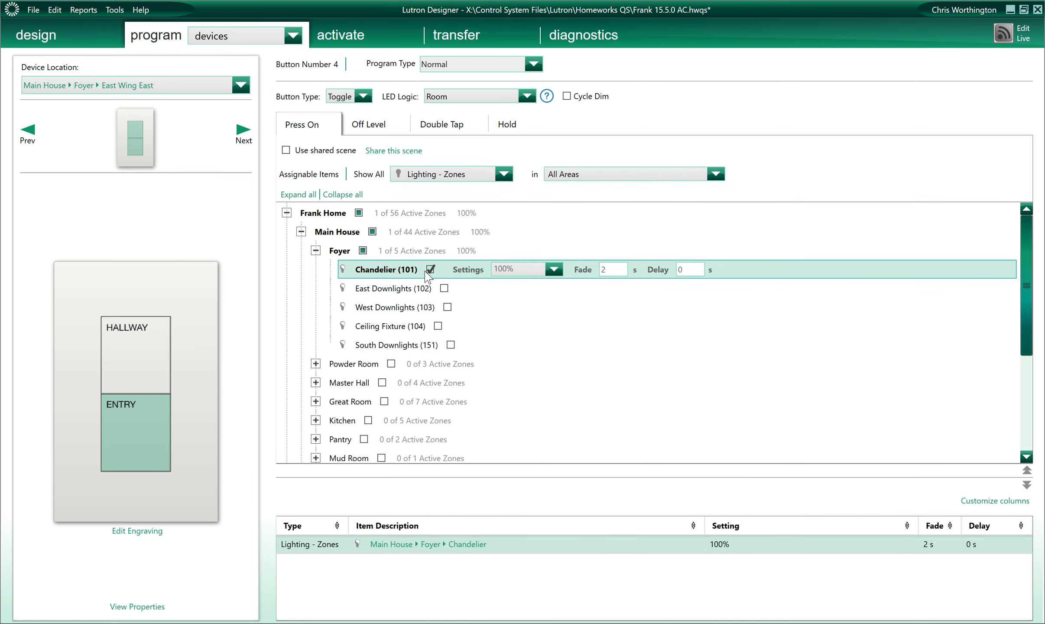
pyautogui.click(438, 326)
pyautogui.click(450, 345)
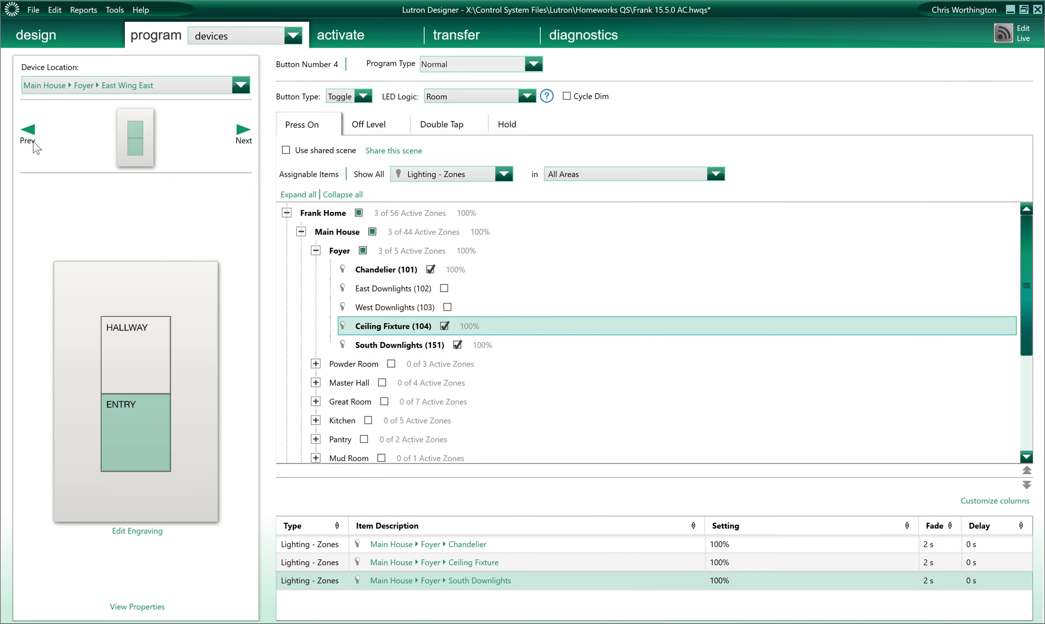
# Copy the East Wing East keypad's ENTRY programming onto the Front Door keypad's ENTRY button, replacing its existing programming.
pyautogui.rightClick(139, 425)
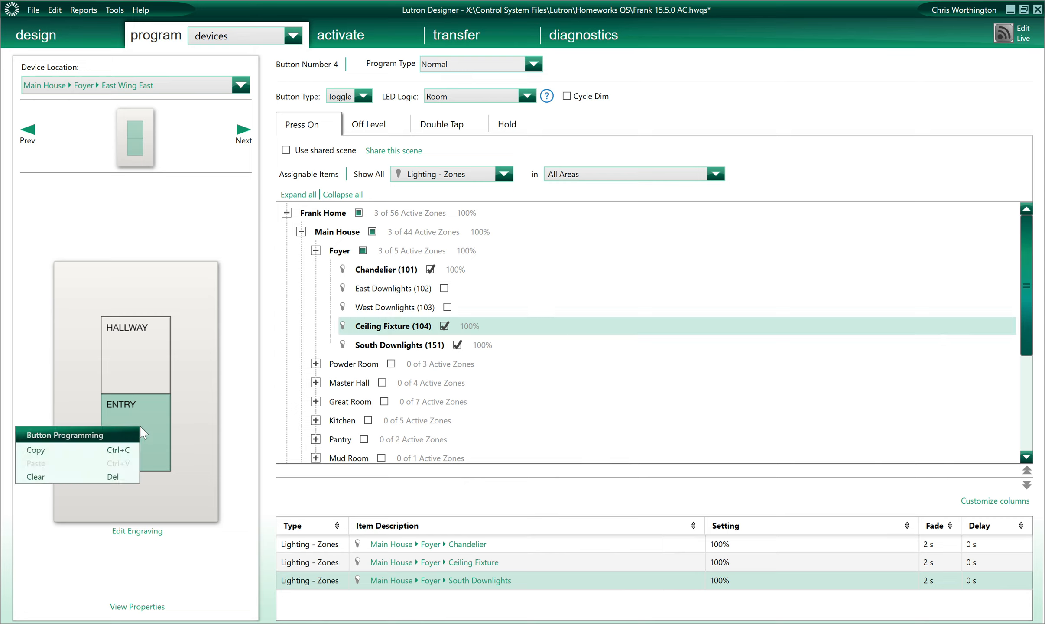
pyautogui.click(130, 451)
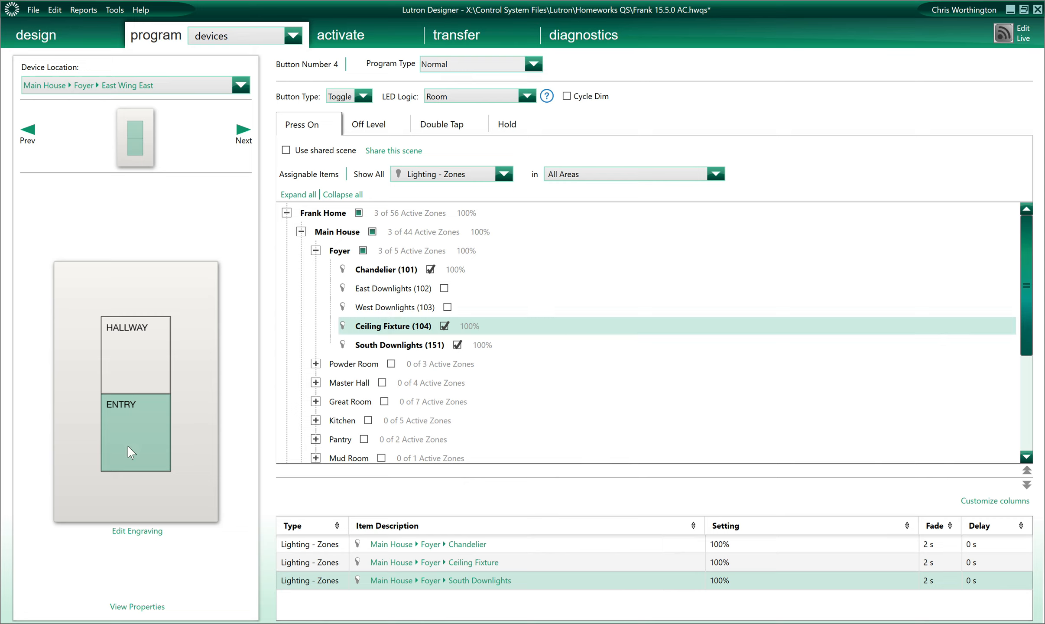
pyautogui.click(27, 130)
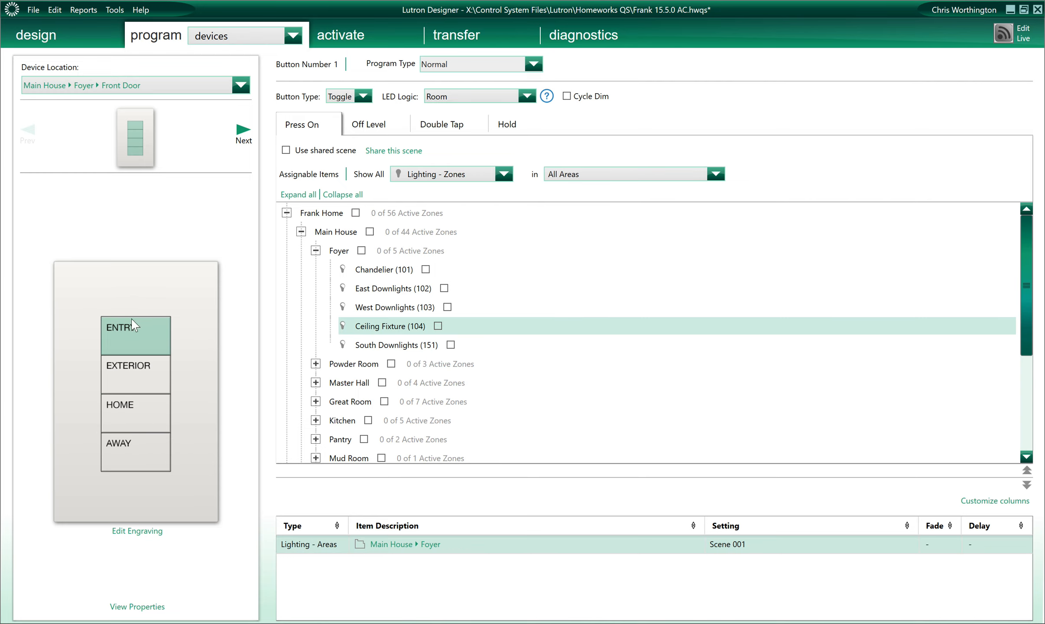
pyautogui.rightClick(133, 319)
pyautogui.click(106, 355)
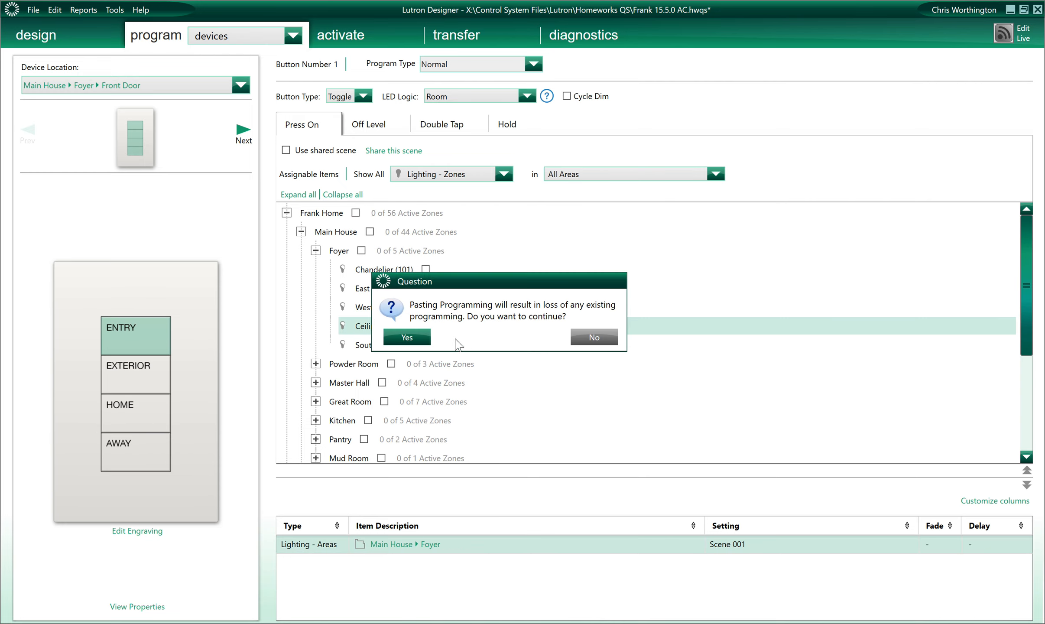
pyautogui.click(420, 342)
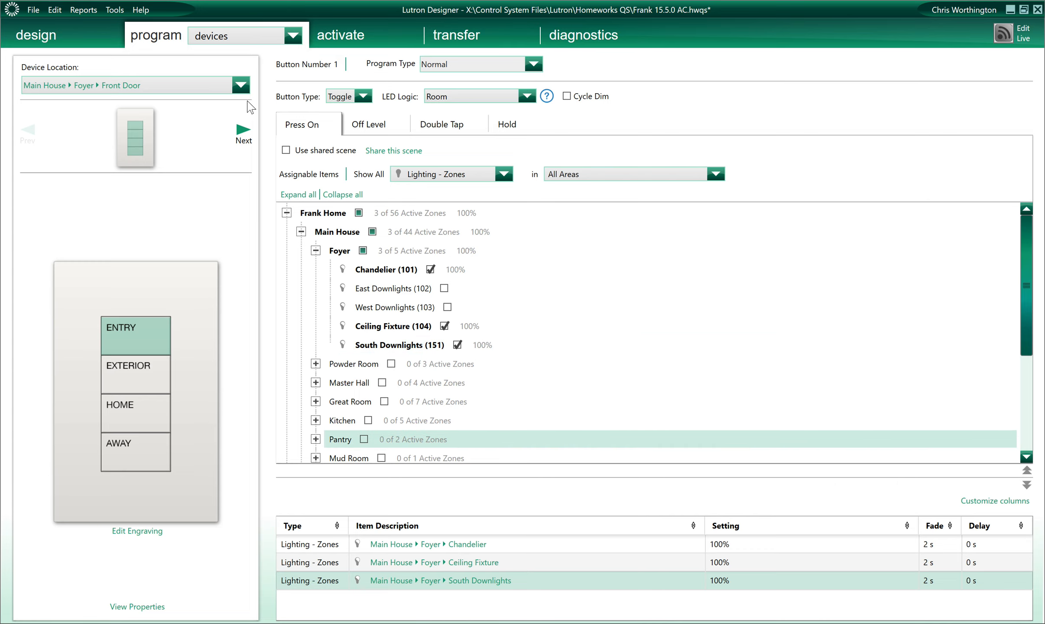
# Assign the Foyer zone West Downlights (103) at 100% to the West Wing East keypad's HALLWAY button.
pyautogui.click(238, 132)
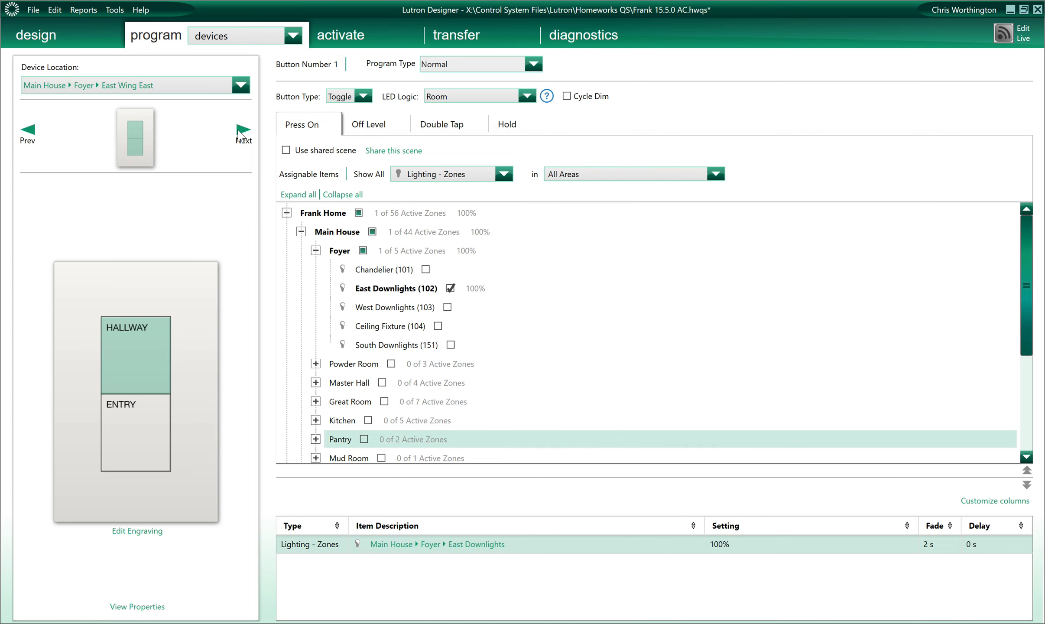
pyautogui.click(239, 132)
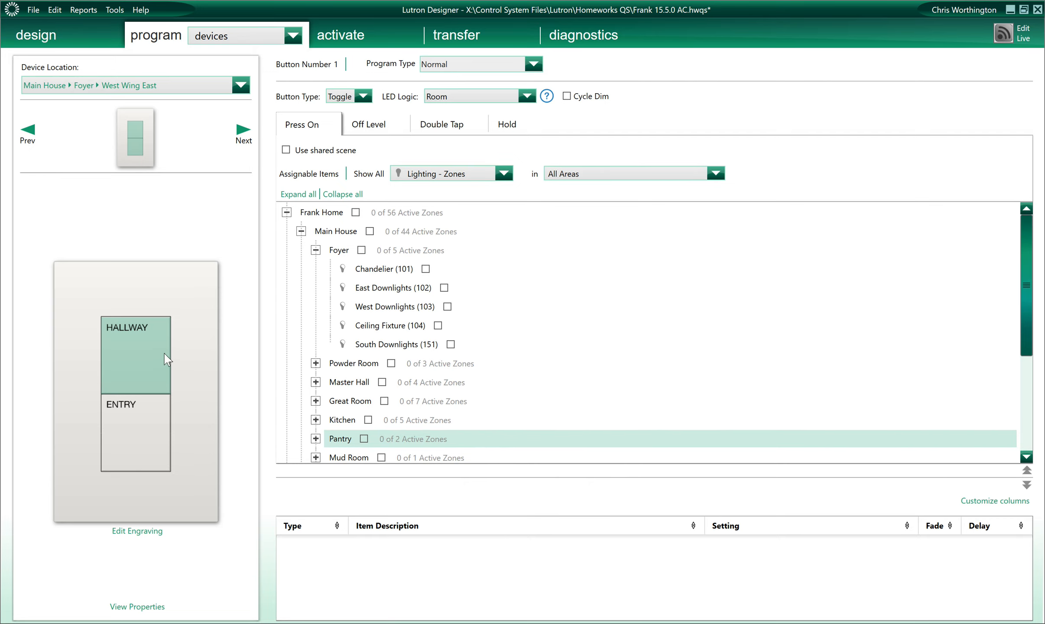
pyautogui.click(448, 307)
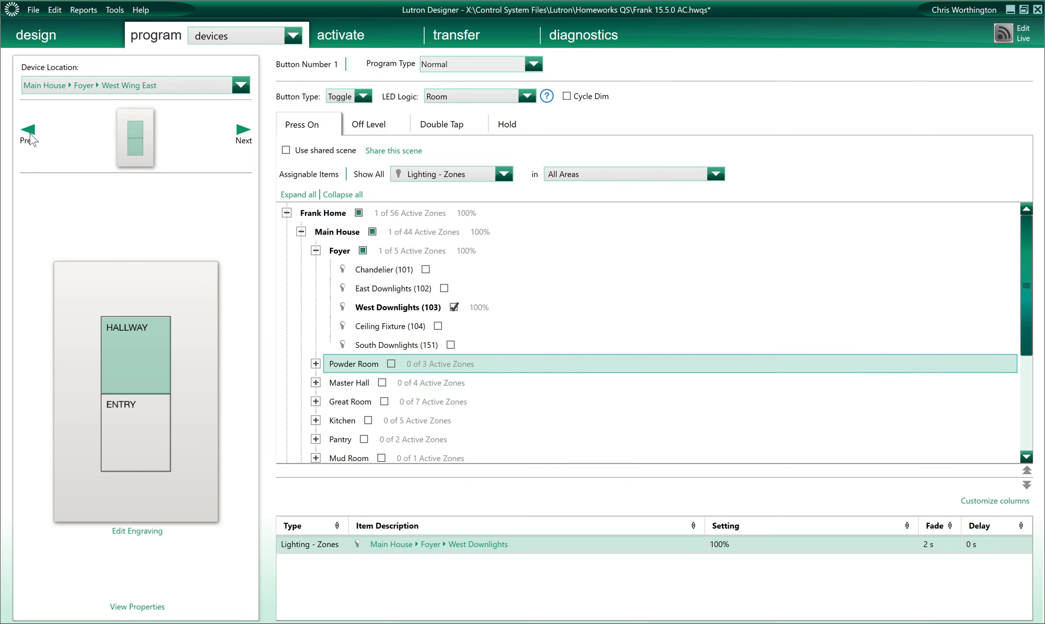
# Check the East Wing East keypad's HALLWAY programming, and paste the copied ENTRY programming onto the West Wing East keypad's ENTRY button.
pyautogui.click(253, 139)
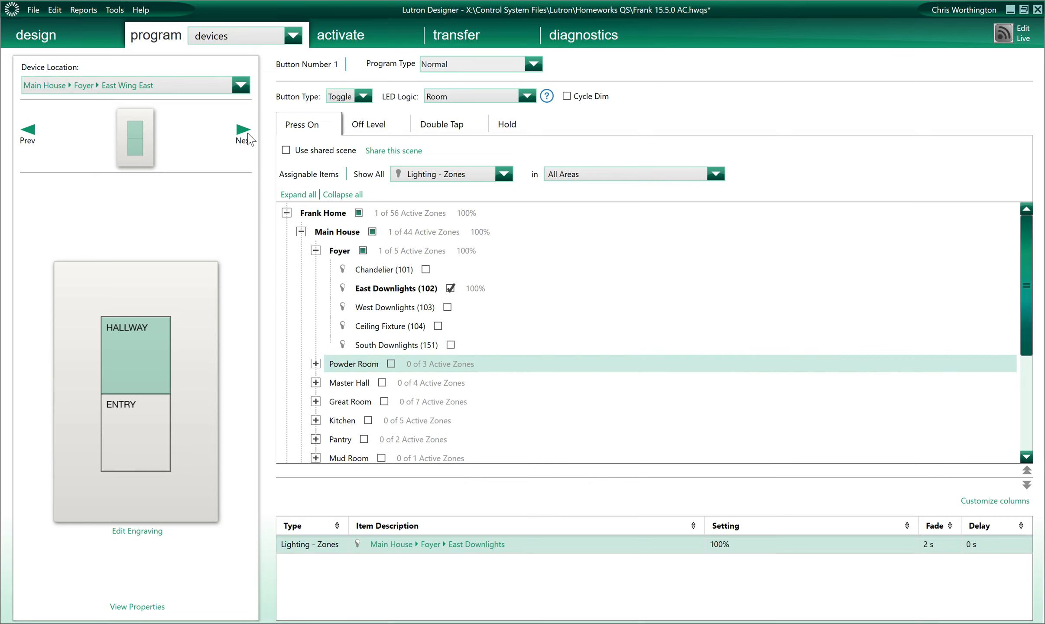
pyautogui.click(244, 138)
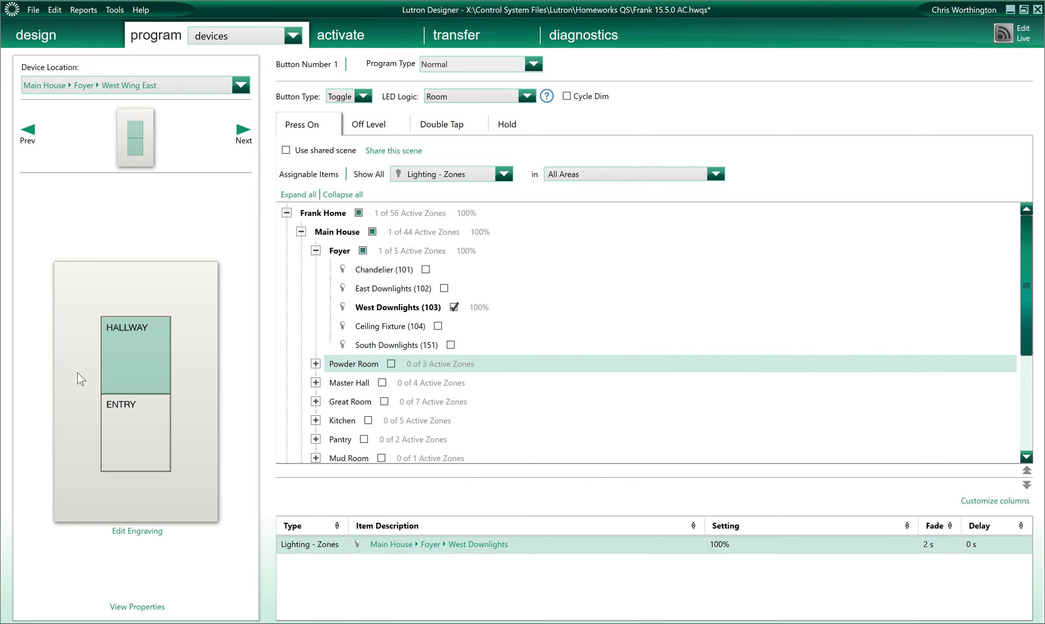
pyautogui.click(144, 424)
pyautogui.rightClick(143, 422)
pyautogui.click(104, 456)
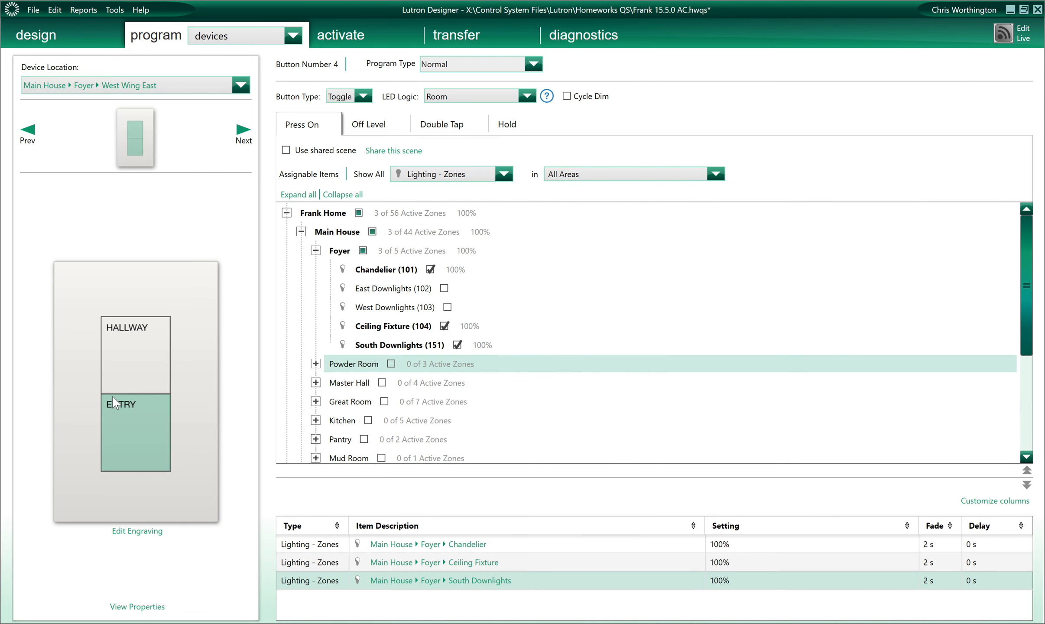
# On the East Wing West keypad, paste the copied programming onto ENTRY and assign East Downlights (102) at 100% to HALLWAY.
pyautogui.click(245, 132)
pyautogui.click(132, 430)
pyautogui.rightClick(160, 469)
pyautogui.click(109, 462)
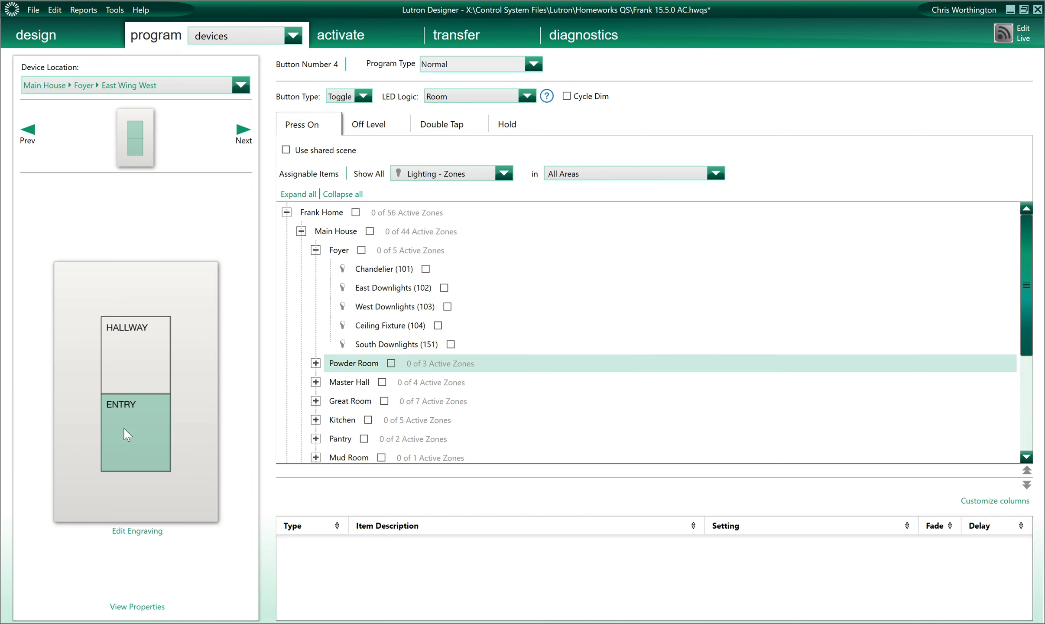
pyautogui.click(148, 376)
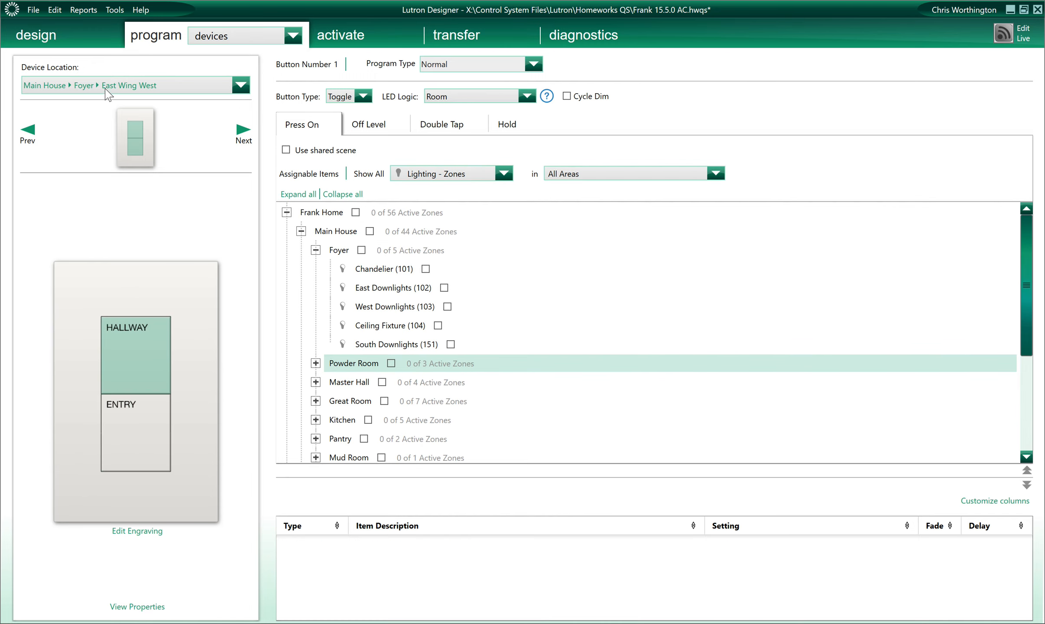
pyautogui.click(446, 288)
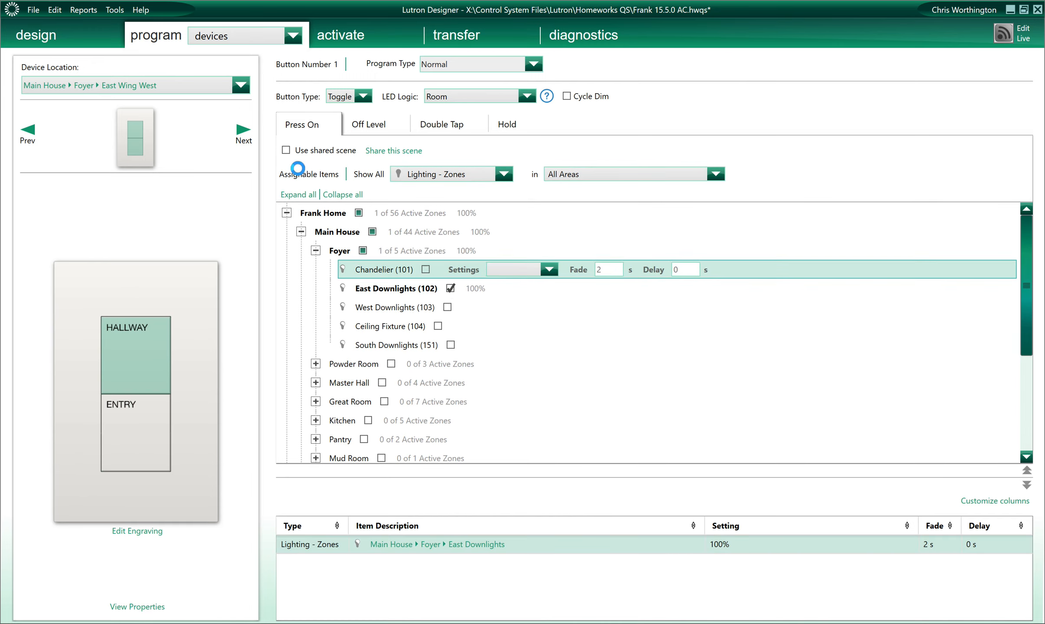
# On the West Wing West keypad, assign West Downlights (103) at 100% to HALLWAY and paste the copied programming onto ENTRY.
pyautogui.click(242, 131)
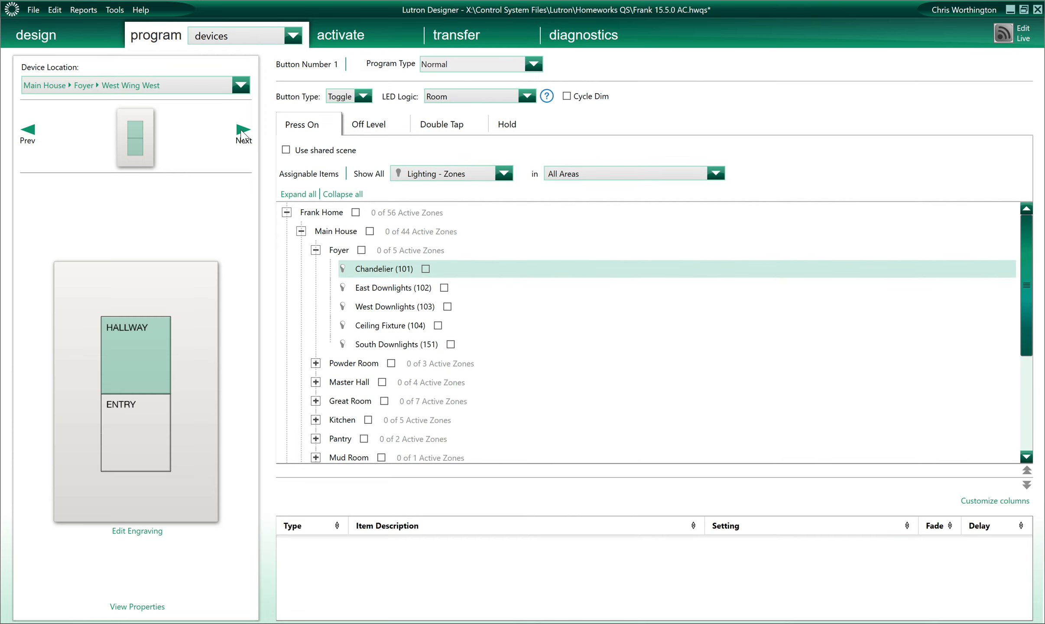
pyautogui.click(448, 307)
pyautogui.click(109, 431)
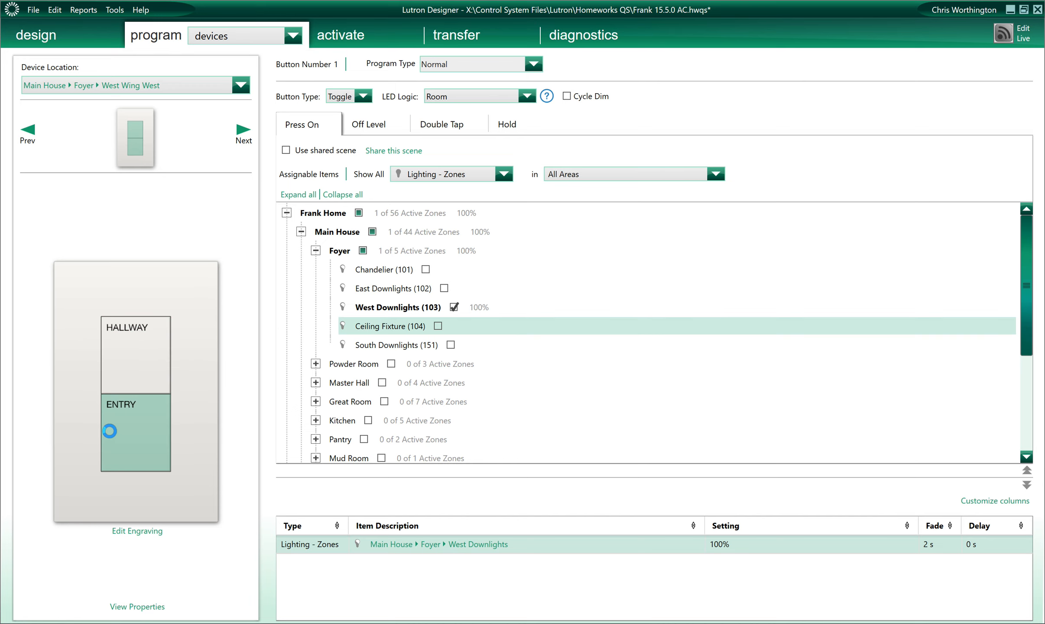
pyautogui.rightClick(108, 432)
pyautogui.click(148, 469)
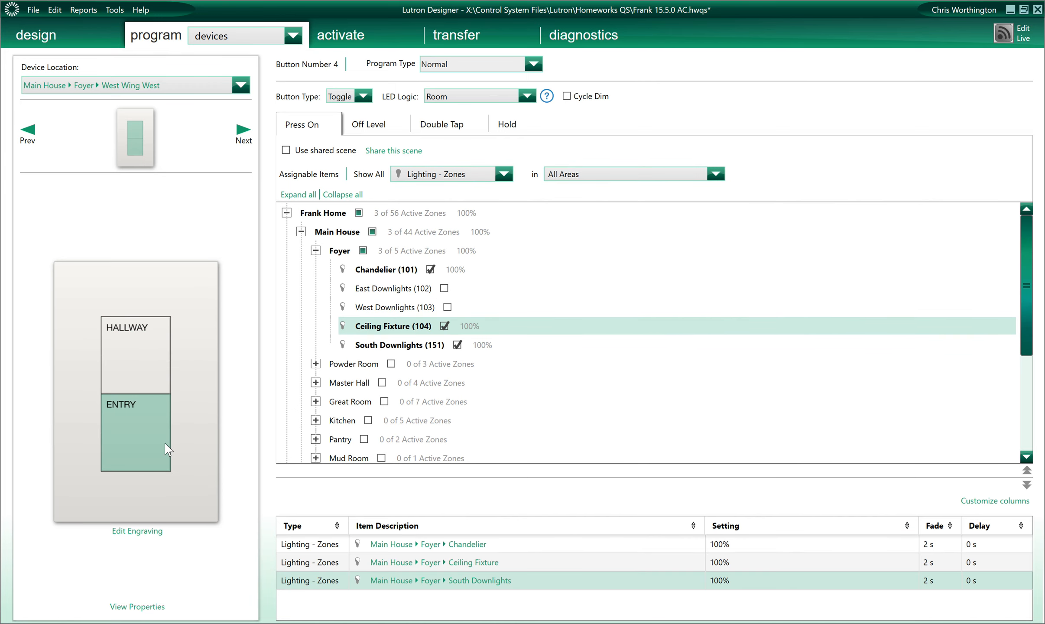
# On the Powder Room Entry keypad, assign the Powder Room lighting area at Scene 001 to the POWDER ROOM button.
pyautogui.click(243, 131)
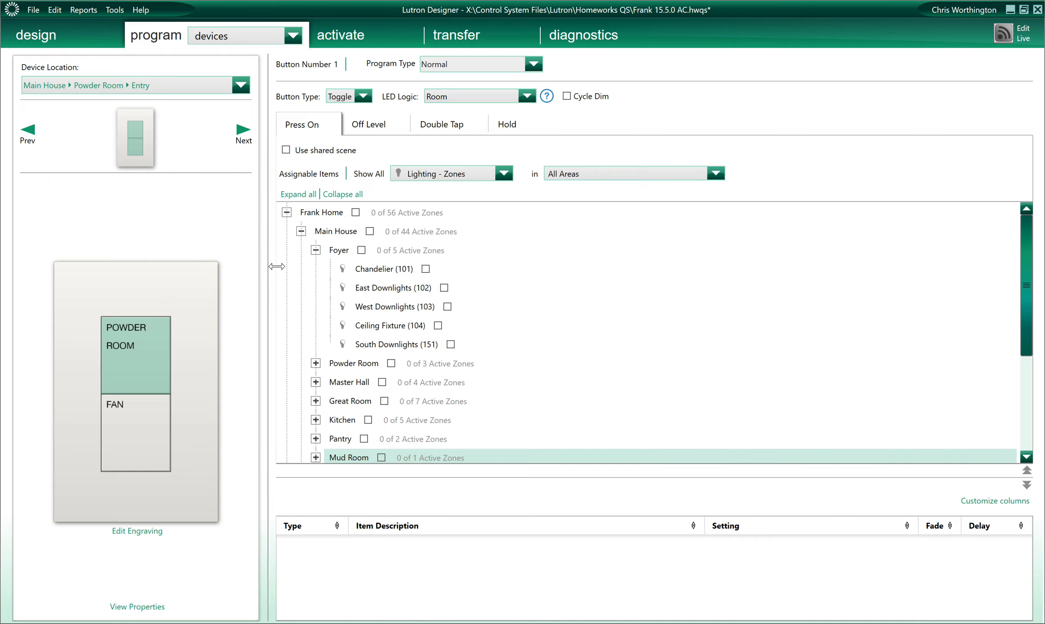
pyautogui.click(316, 250)
pyautogui.click(315, 269)
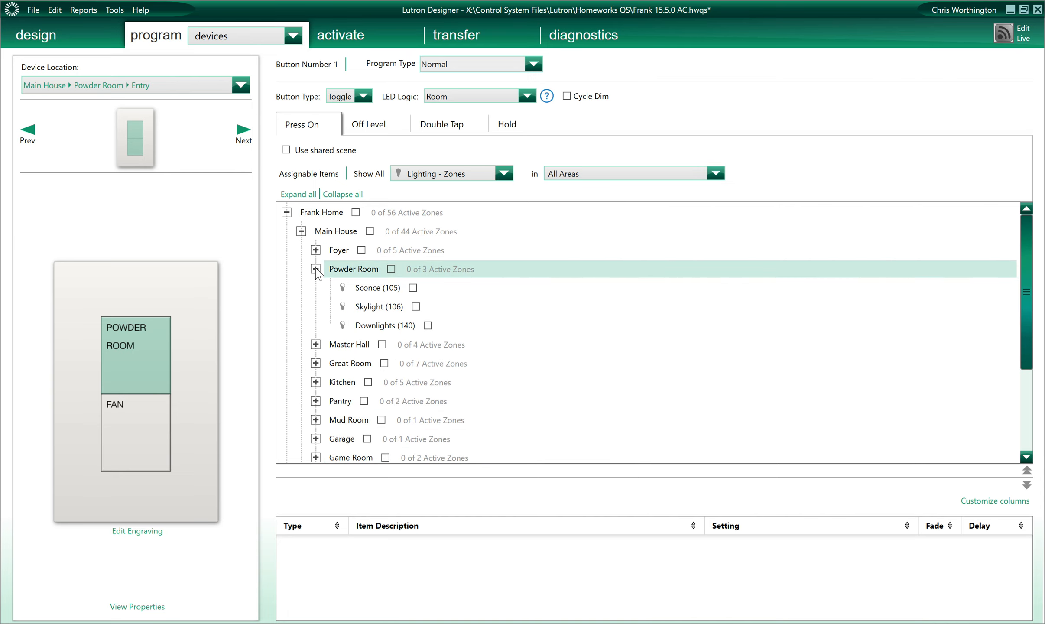
pyautogui.click(344, 288)
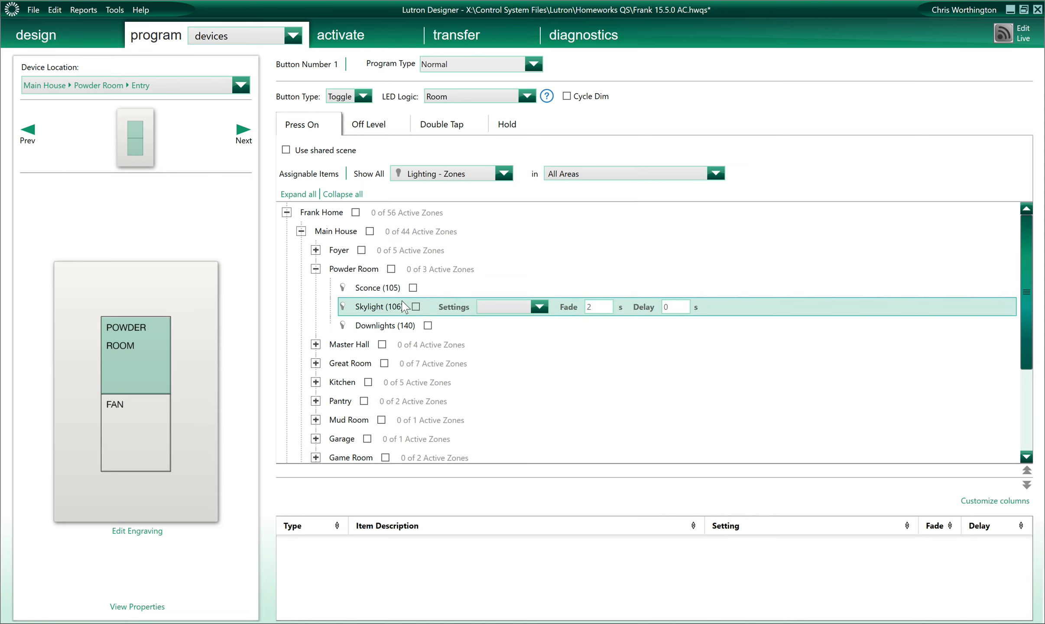
pyautogui.click(417, 309)
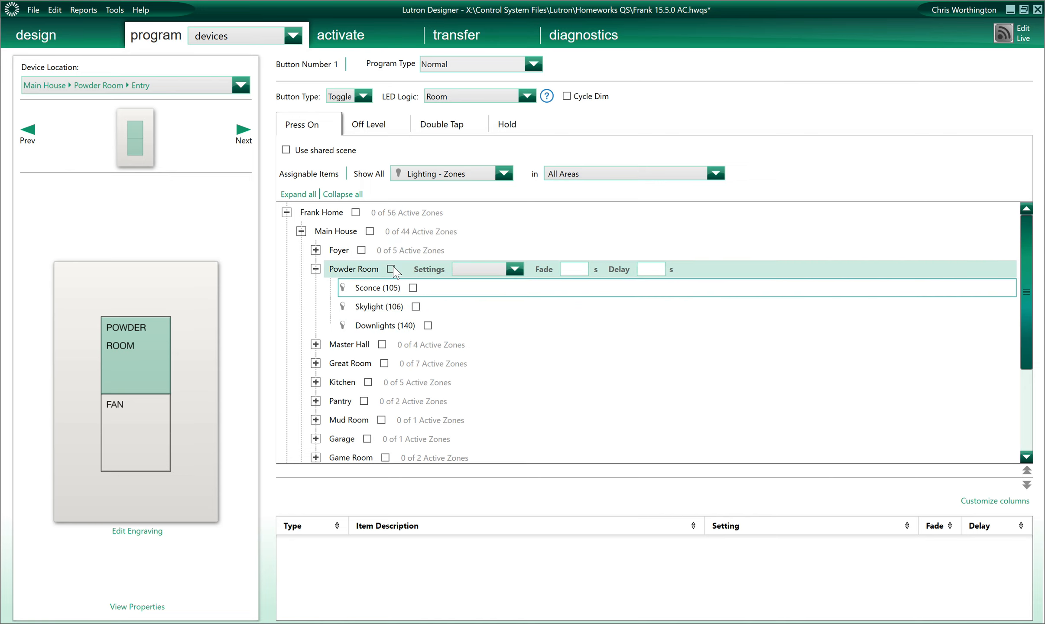
pyautogui.click(416, 174)
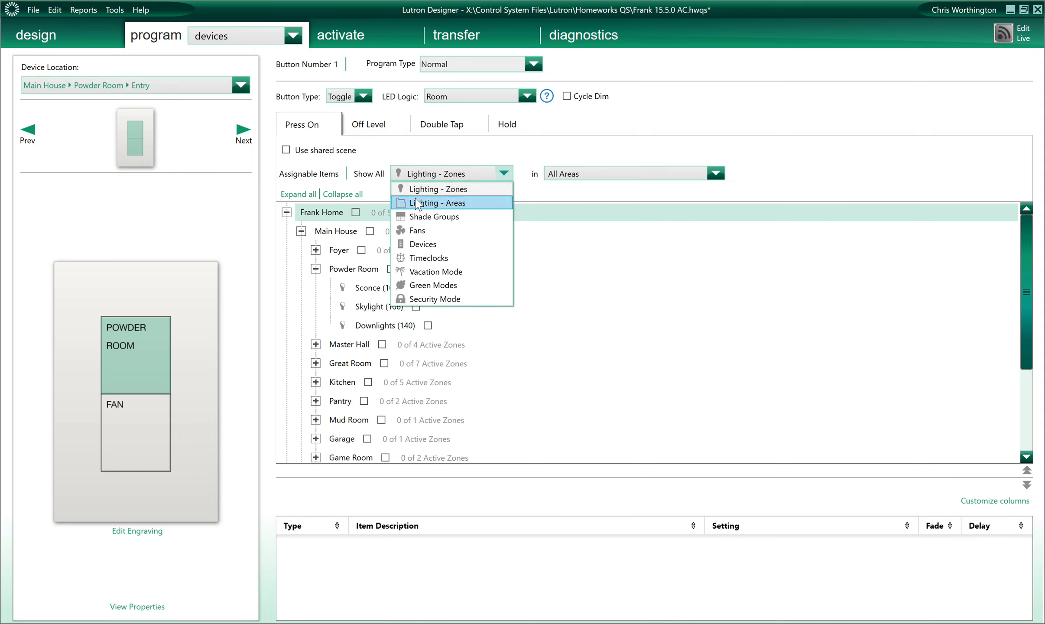
pyautogui.click(417, 203)
pyautogui.click(286, 212)
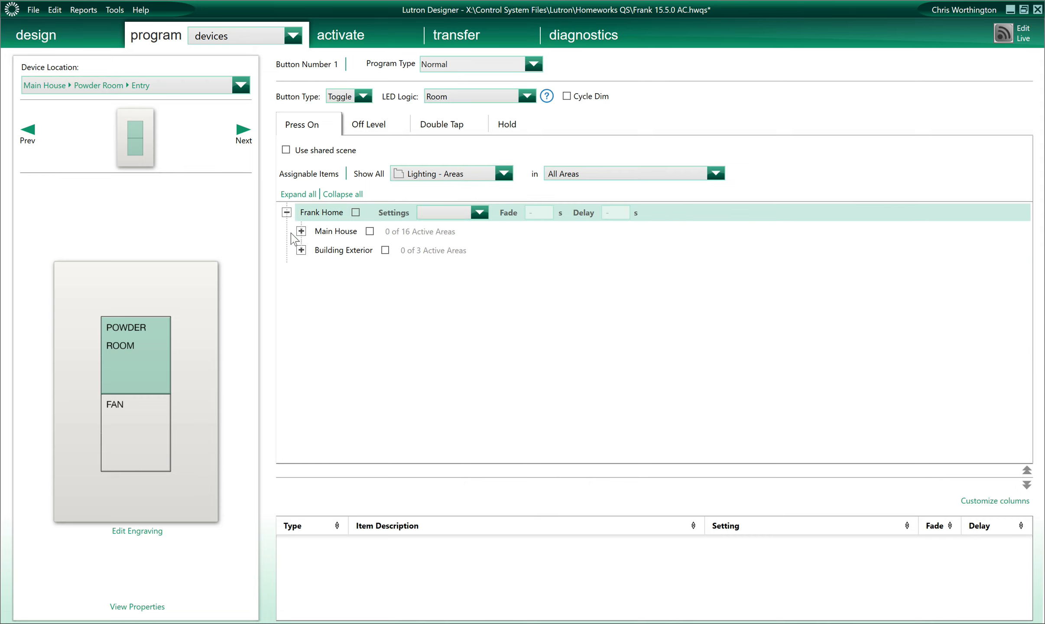
pyautogui.click(301, 232)
pyautogui.click(406, 270)
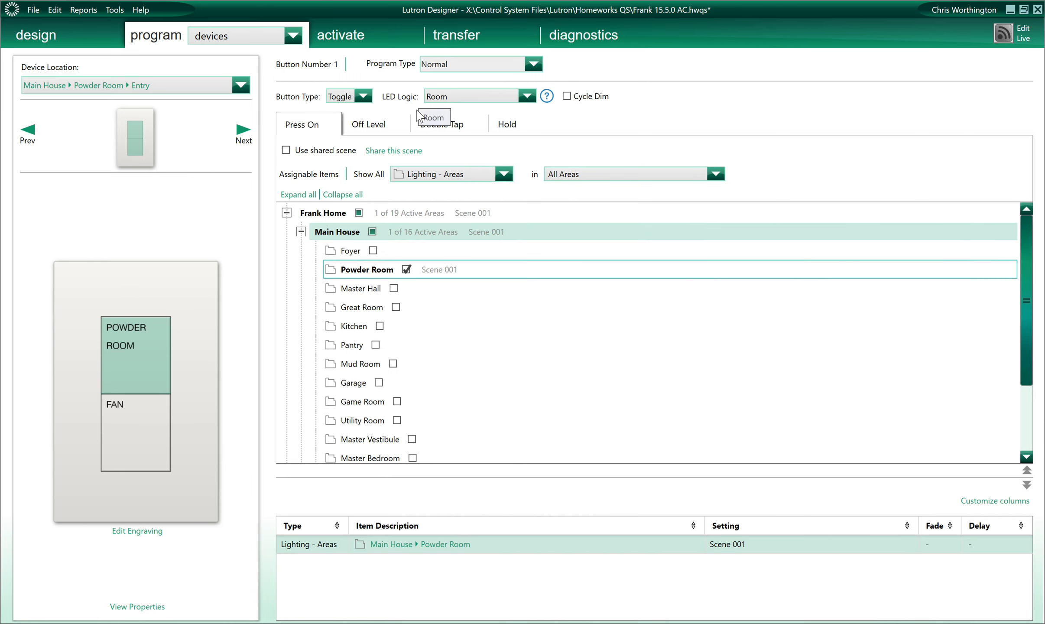
# Assign the Powder Room's Exhaust Fan, set to On, to the Entry keypad's FAN button.
pyautogui.click(149, 421)
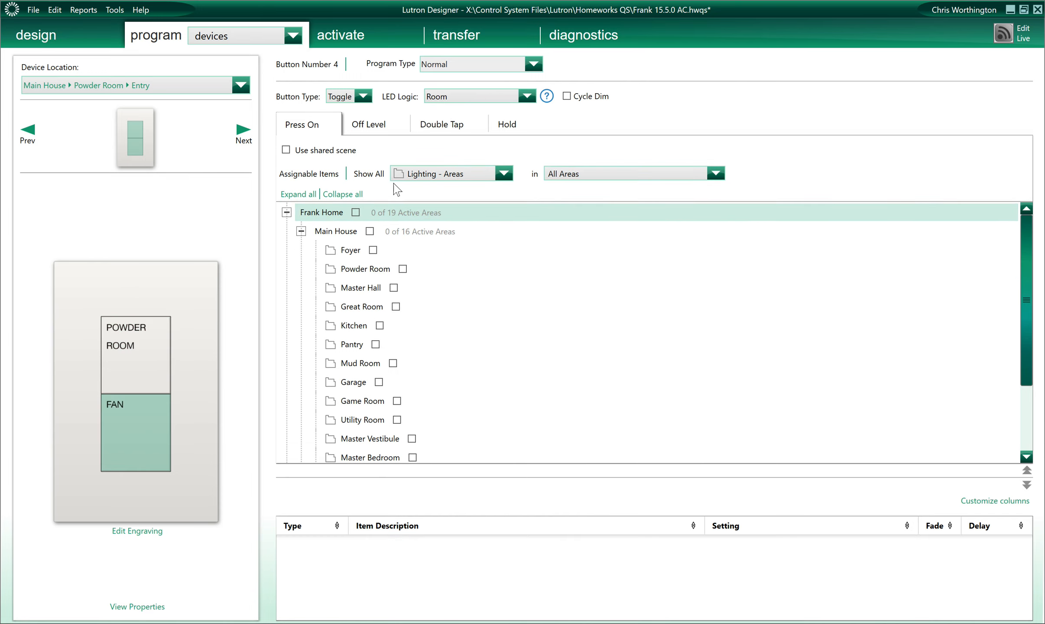
pyautogui.click(414, 175)
pyautogui.click(423, 232)
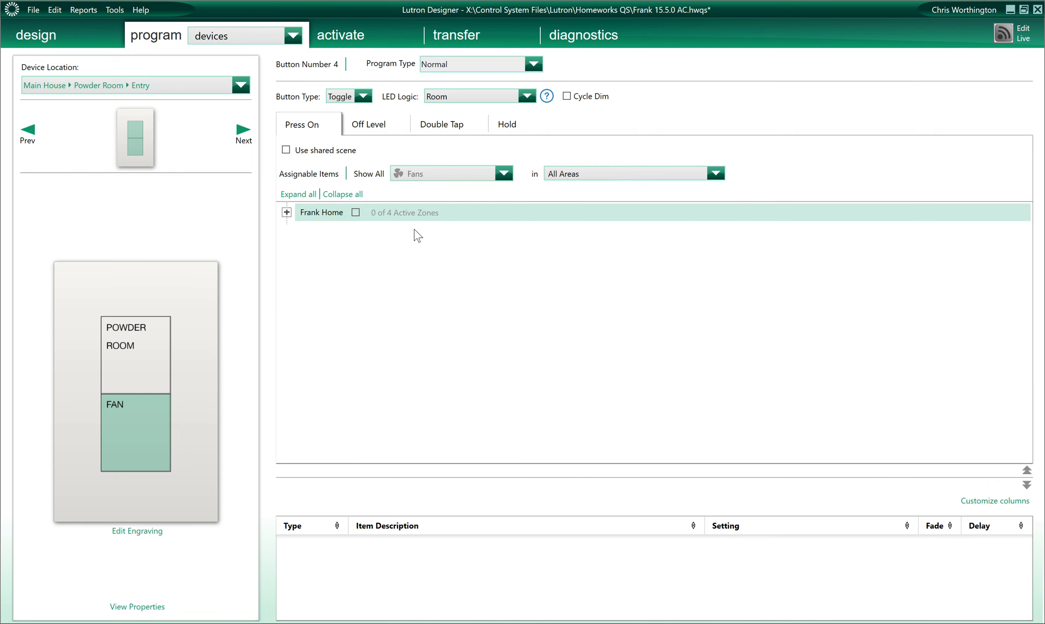
pyautogui.click(286, 212)
pyautogui.click(302, 231)
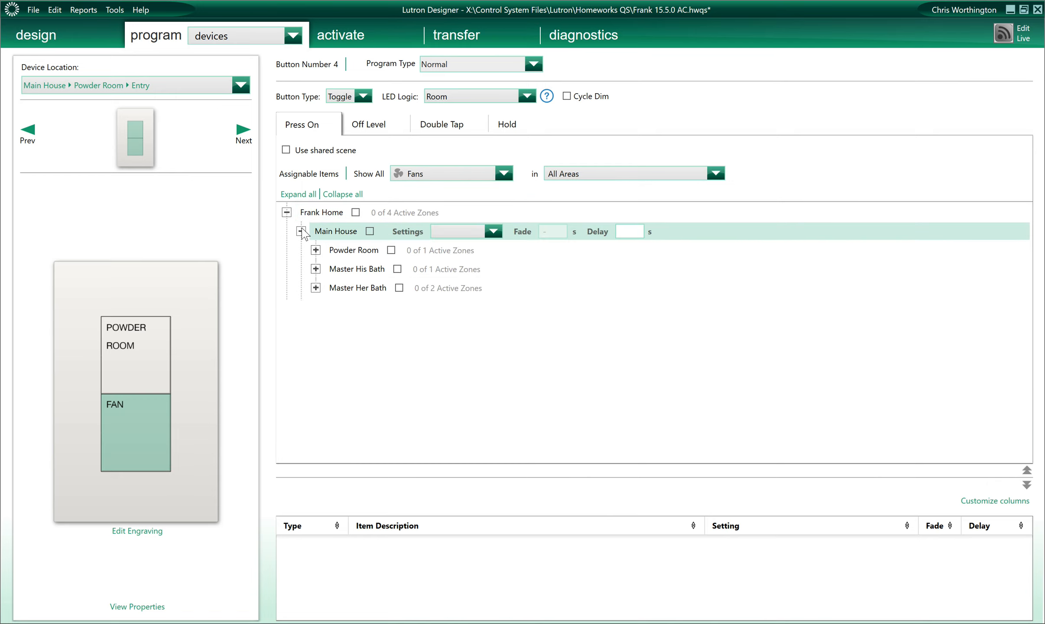
pyautogui.click(392, 251)
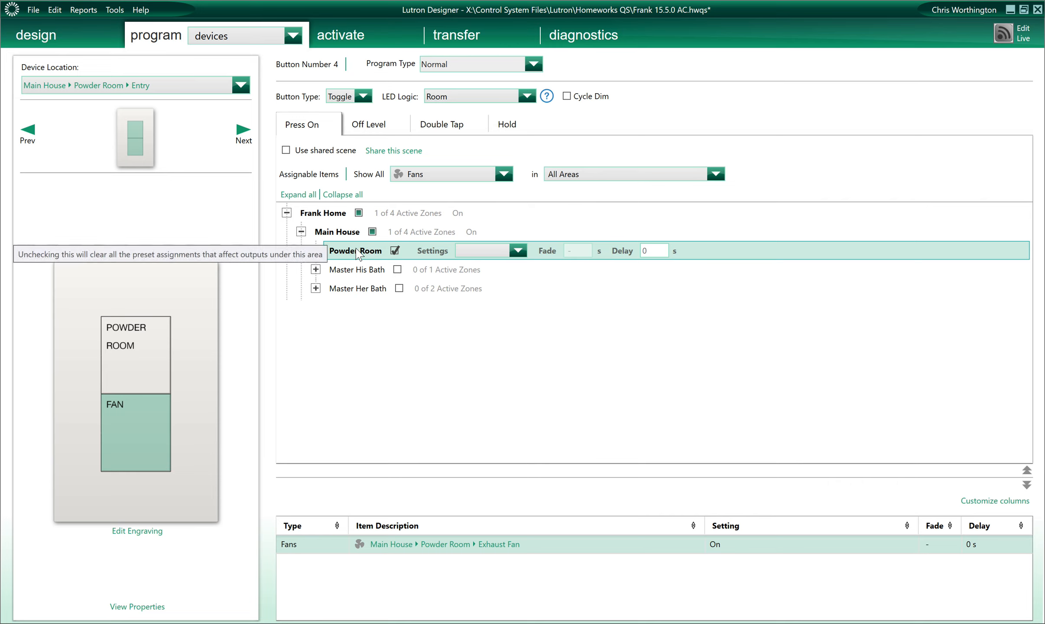
pyautogui.click(315, 251)
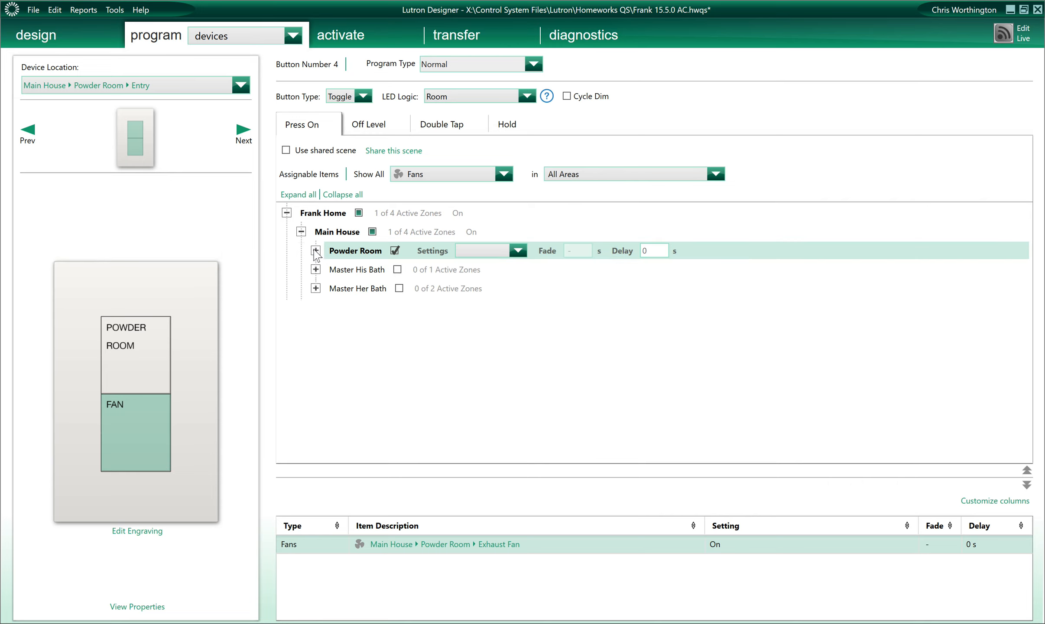
pyautogui.click(316, 250)
# Go to the Master Hall's Laundry Entry keypad and examine the Master Hall lighting zones assignable to its HALLWAY button.
pyautogui.click(243, 132)
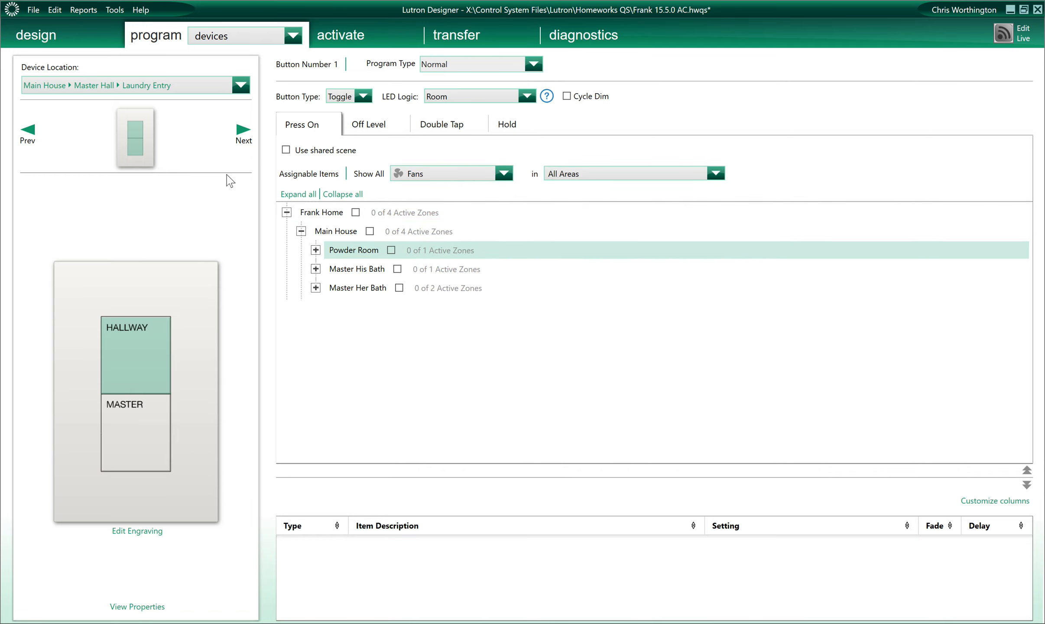
pyautogui.click(433, 173)
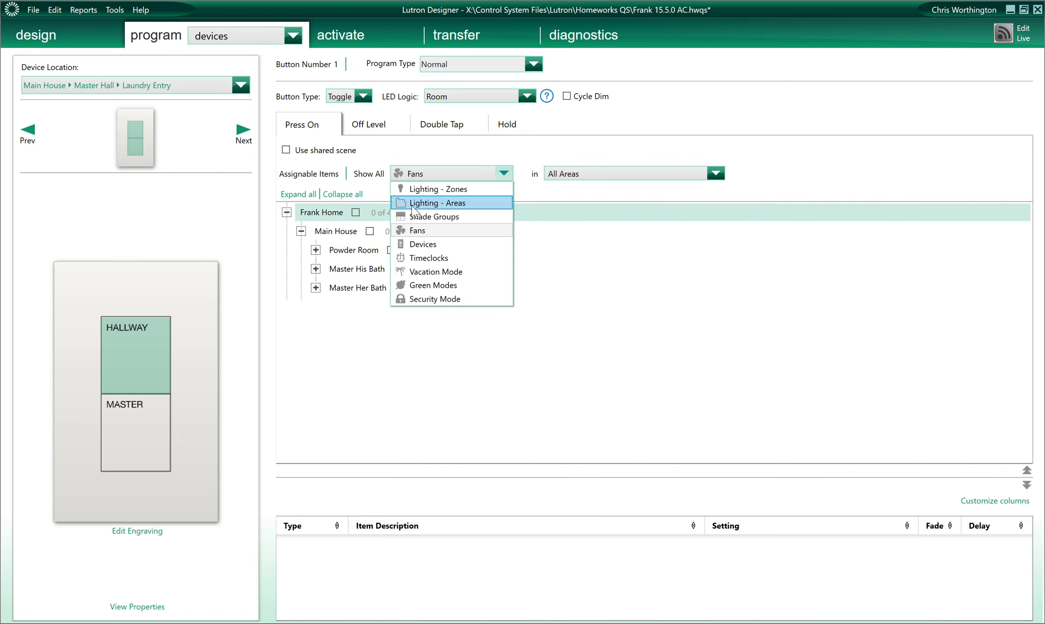
pyautogui.click(416, 193)
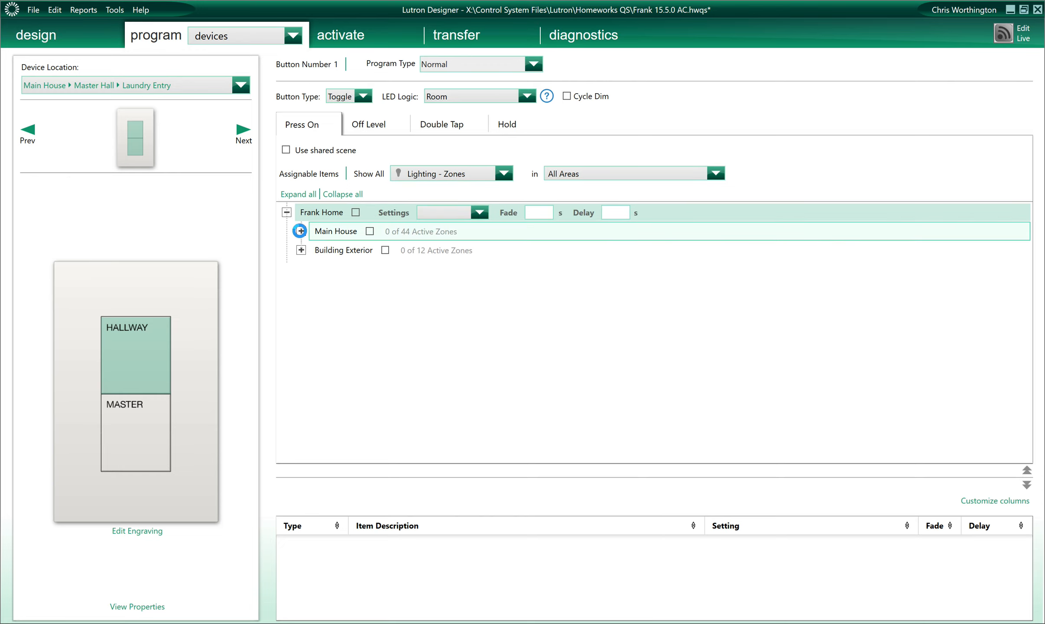
pyautogui.click(302, 231)
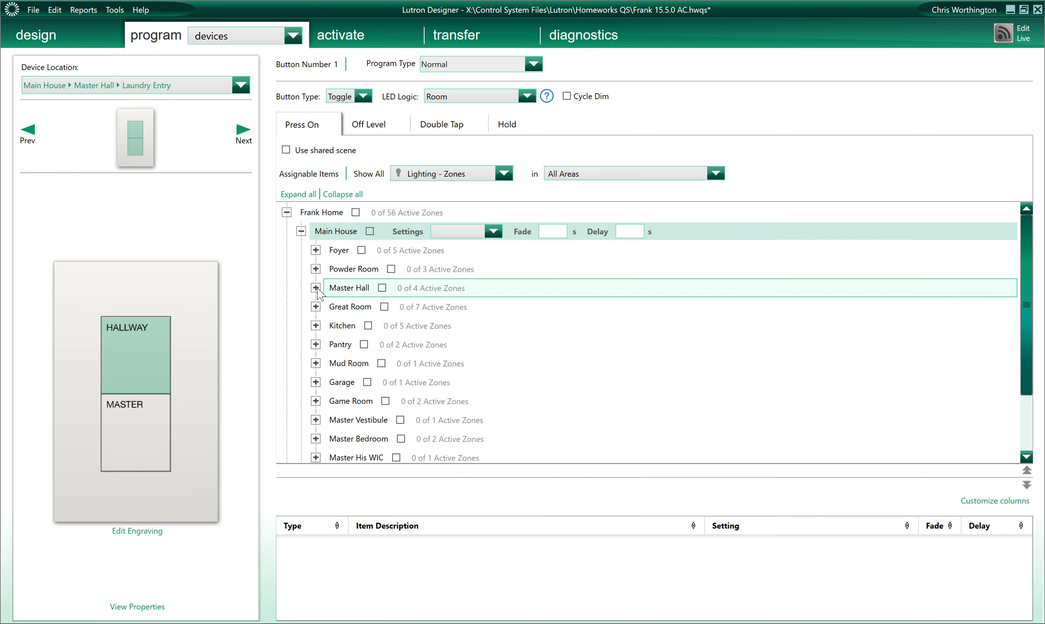
pyautogui.click(316, 288)
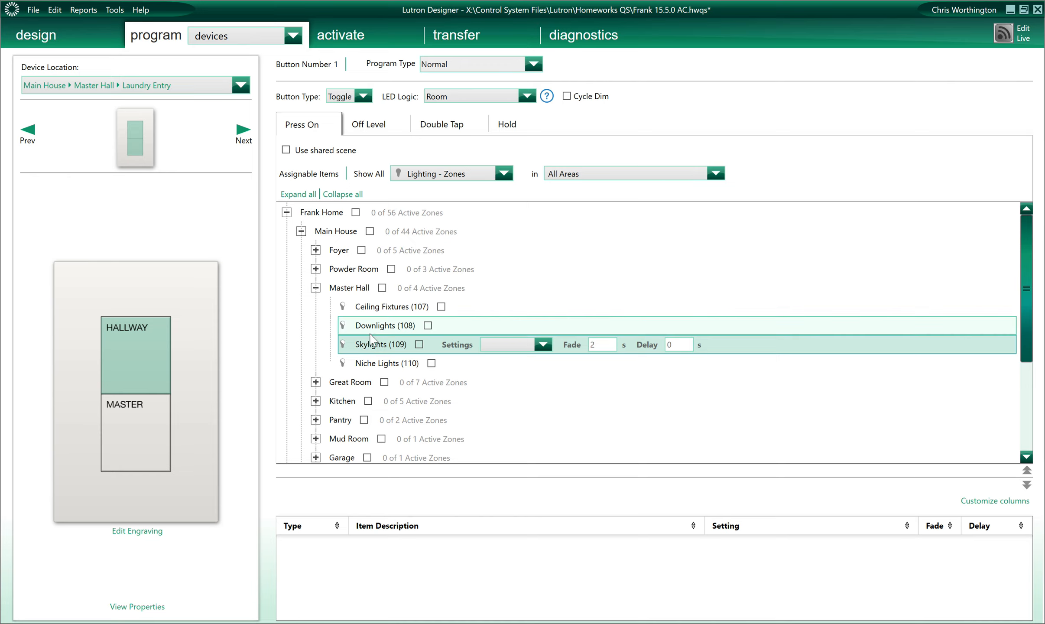
pyautogui.click(391, 303)
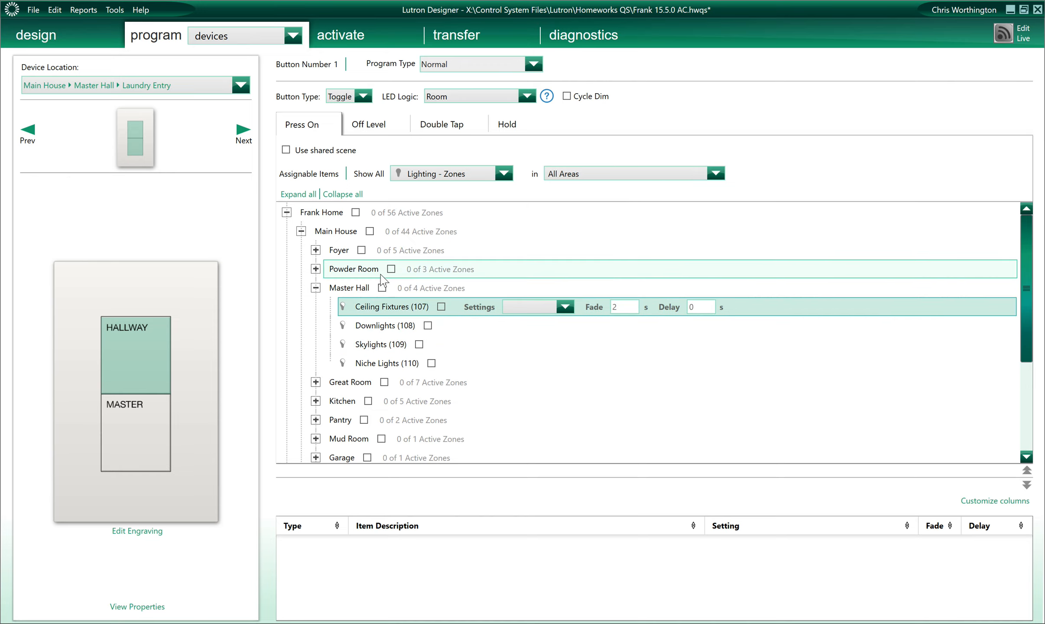
# Assign the Master Hall lighting area at Scene 001 to the Laundry Entry keypad's HALLWAY button.
pyautogui.click(420, 175)
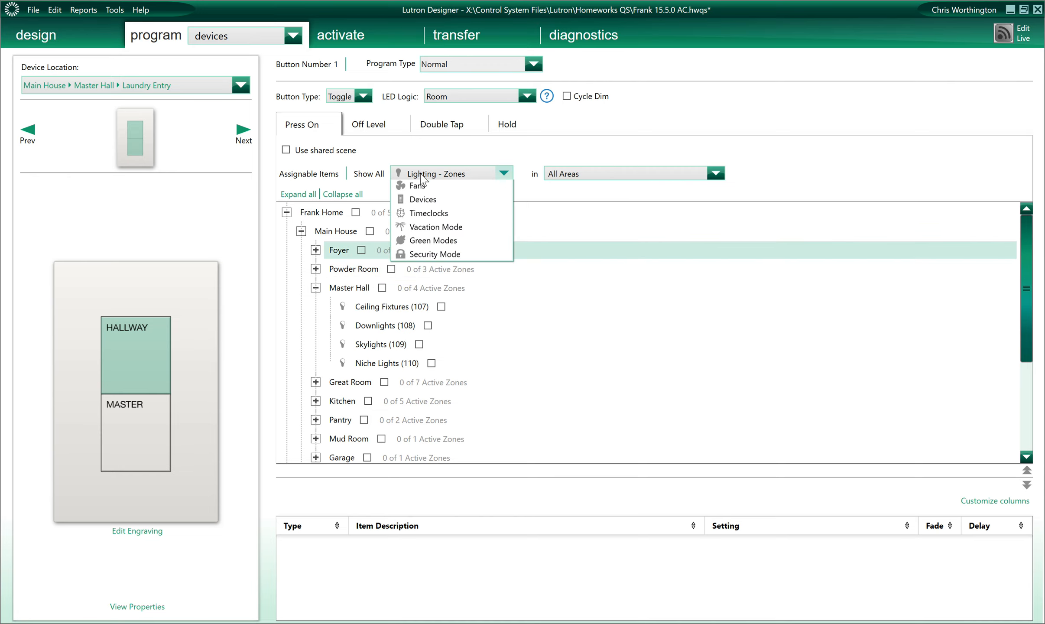
pyautogui.scroll(2, 420, 186)
pyautogui.click(422, 200)
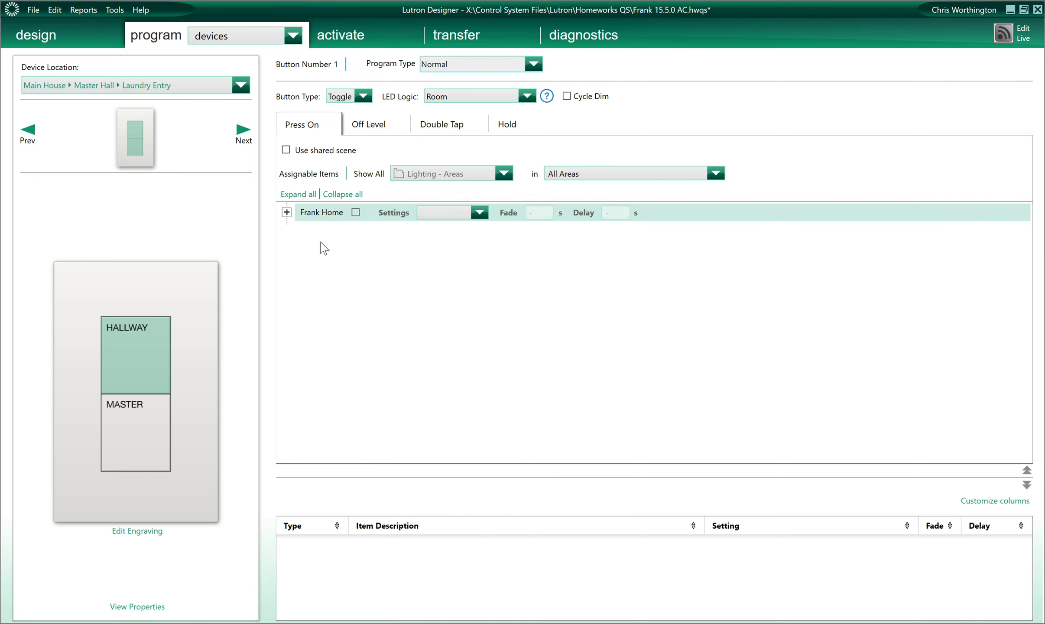
pyautogui.click(286, 212)
pyautogui.click(301, 232)
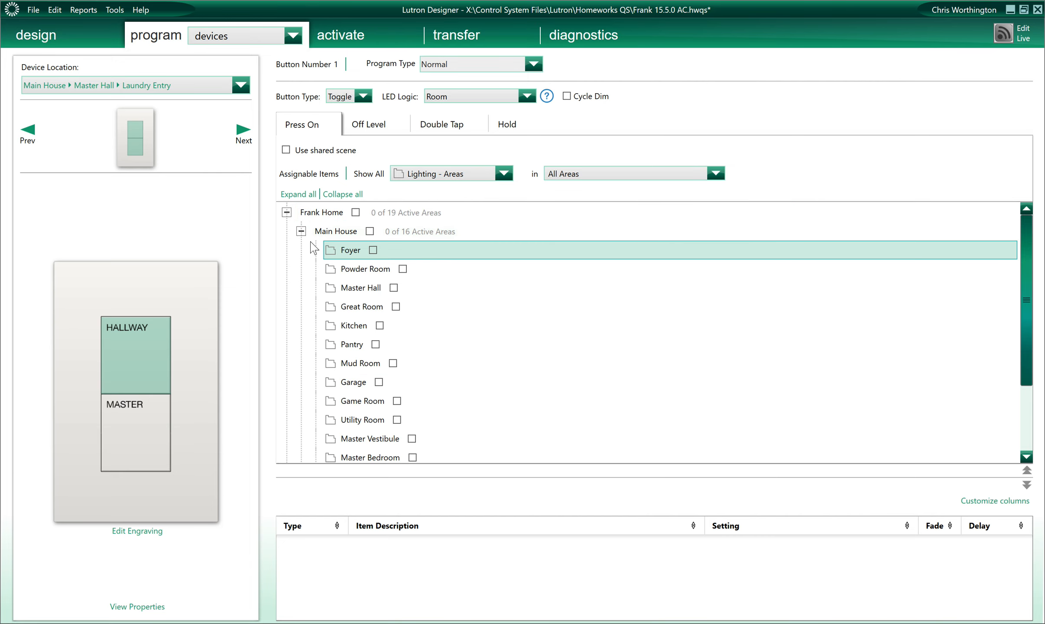
pyautogui.click(362, 288)
pyautogui.click(396, 289)
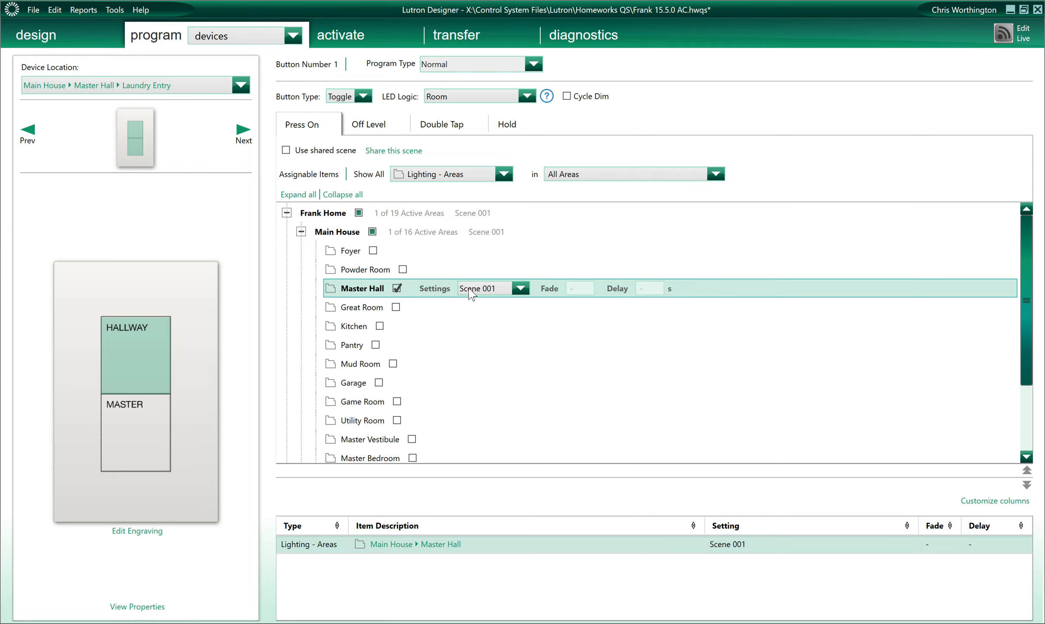
pyautogui.click(491, 290)
pyautogui.click(489, 291)
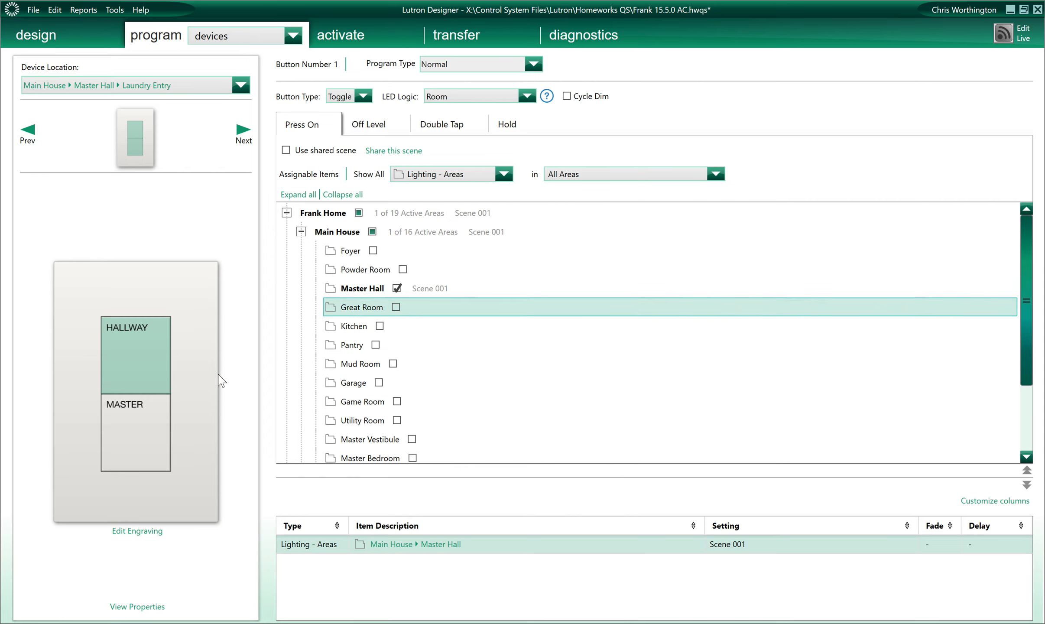
# Assign the Master Vestibule lighting area at Scene 001 to the Laundry Entry keypad's MASTER button.
pyautogui.click(140, 427)
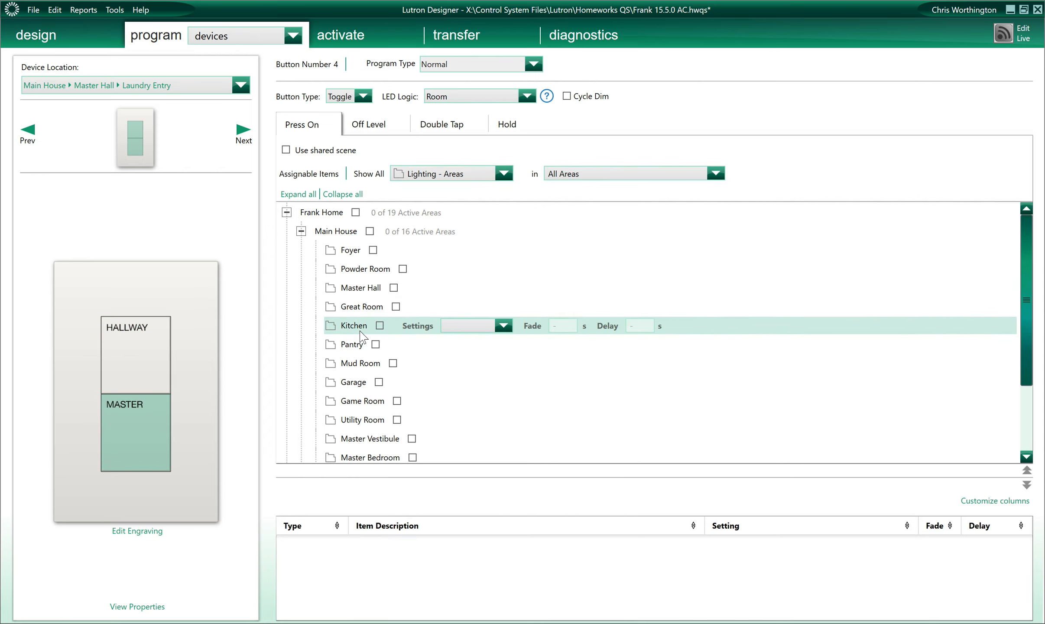
pyautogui.moveTo(1027, 338); pyautogui.dragTo(1027, 402)
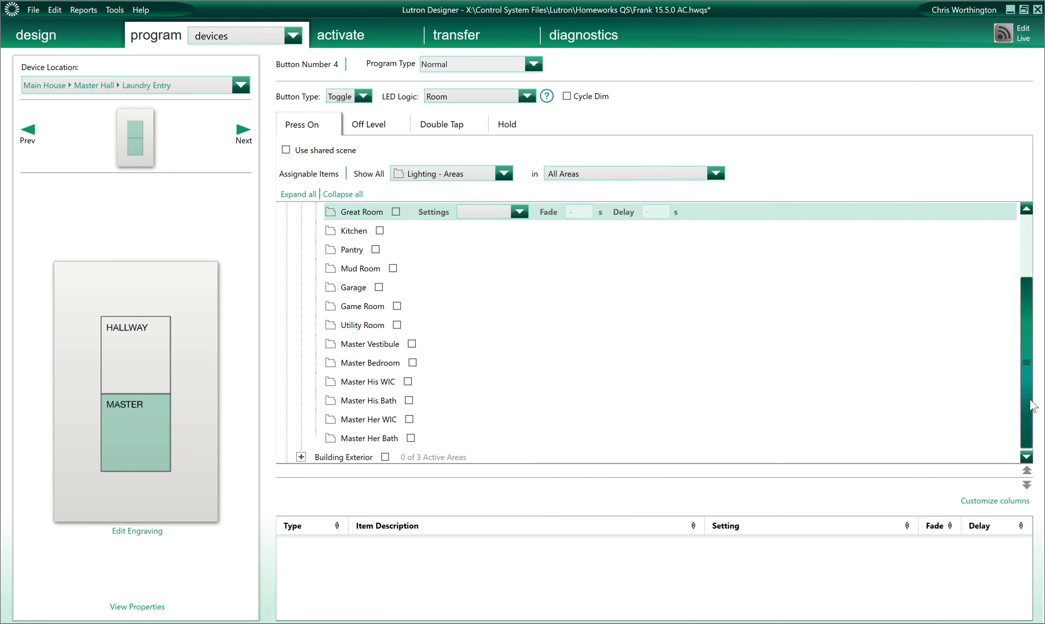
pyautogui.click(416, 341)
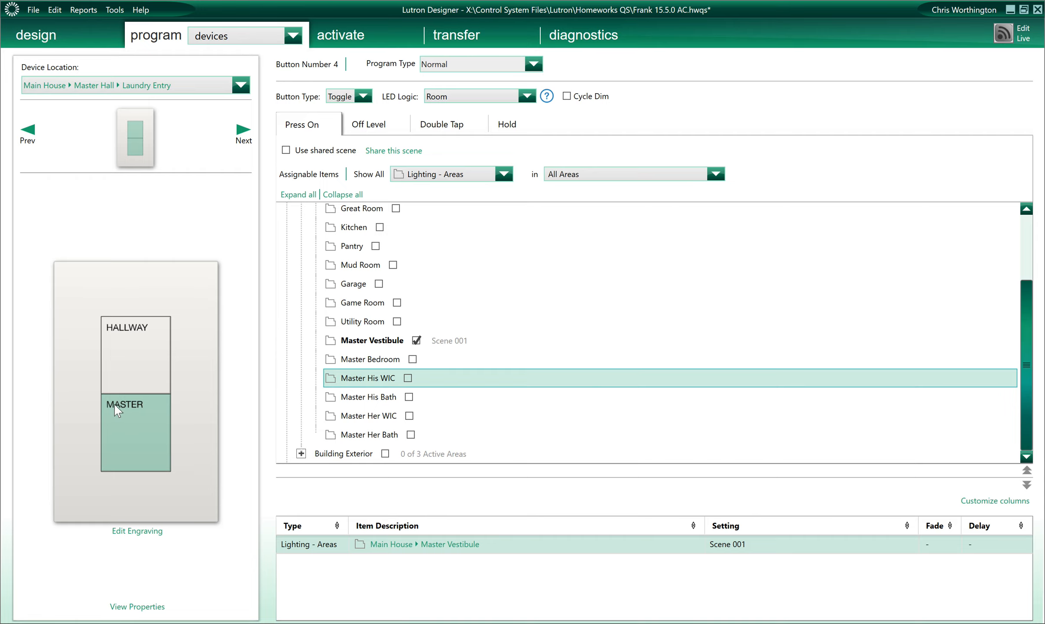
# On the Master Hall's Family Entry keypad, assign the Master Hall lighting area at Scene 001 to the HALLWAY button.
pyautogui.click(240, 130)
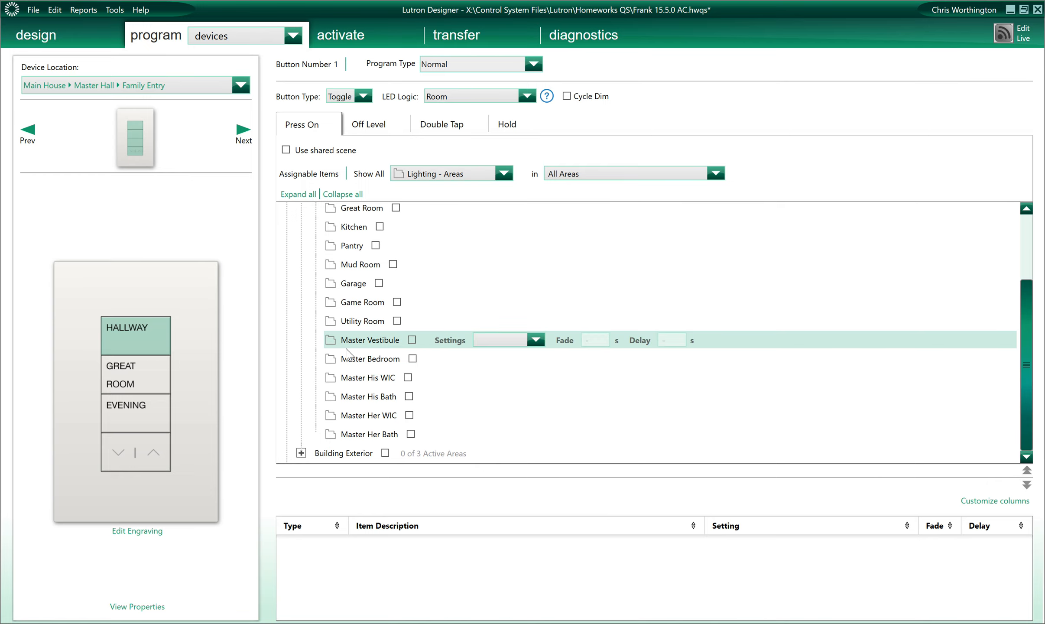
pyautogui.scroll(1, 421, 294)
pyautogui.scroll(2, 421, 295)
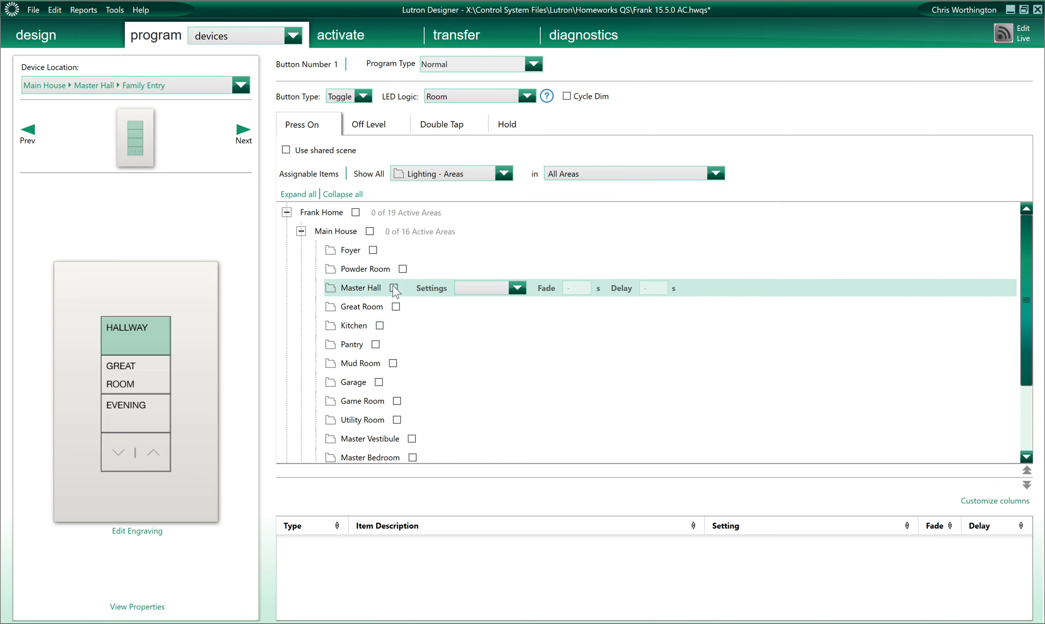
pyautogui.click(397, 289)
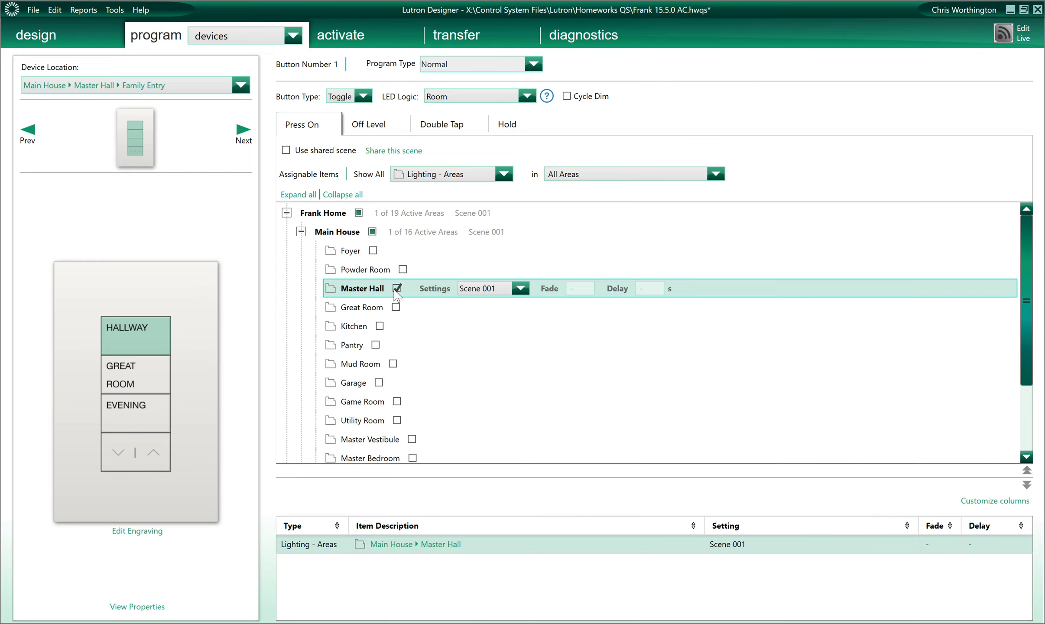
# Assign the Great Room lighting area at Scene 001, plus the Kitchen area, to the Family Entry keypad's GREAT ROOM button.
pyautogui.click(175, 374)
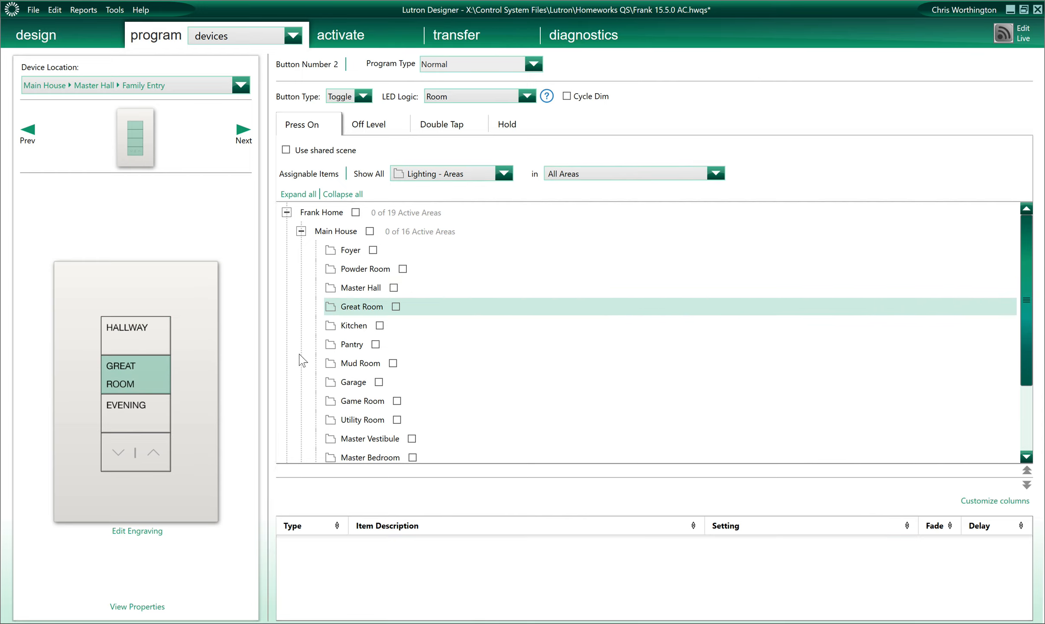
pyautogui.click(395, 306)
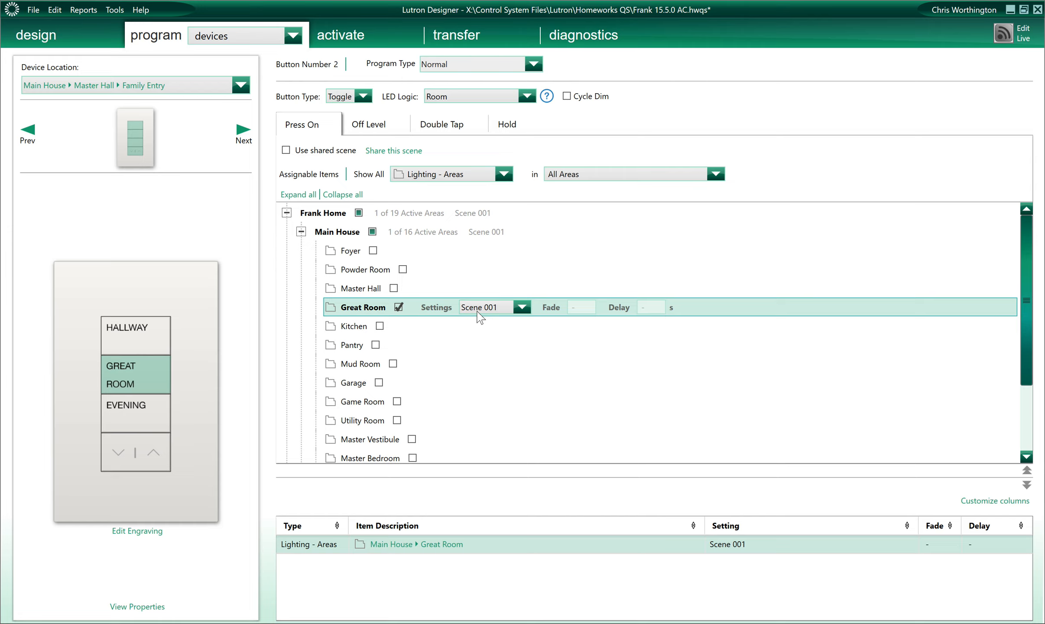
pyautogui.click(383, 329)
# Select the Family Entry keypad's EVENING button, then switch to shared scenes programming and add a shared scene named Evening.
pyautogui.click(157, 406)
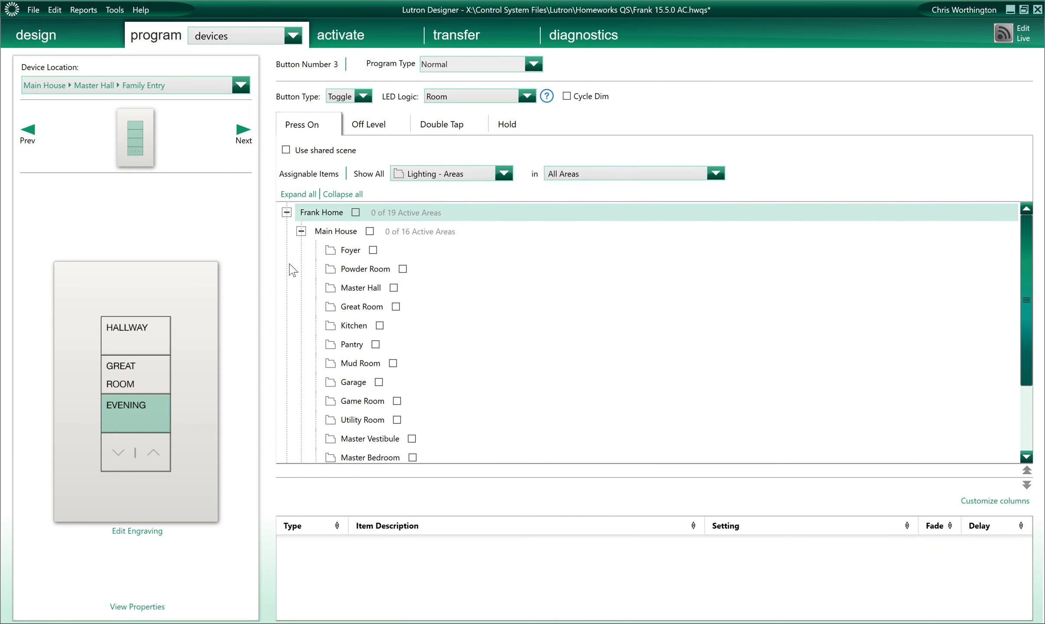
pyautogui.click(293, 36)
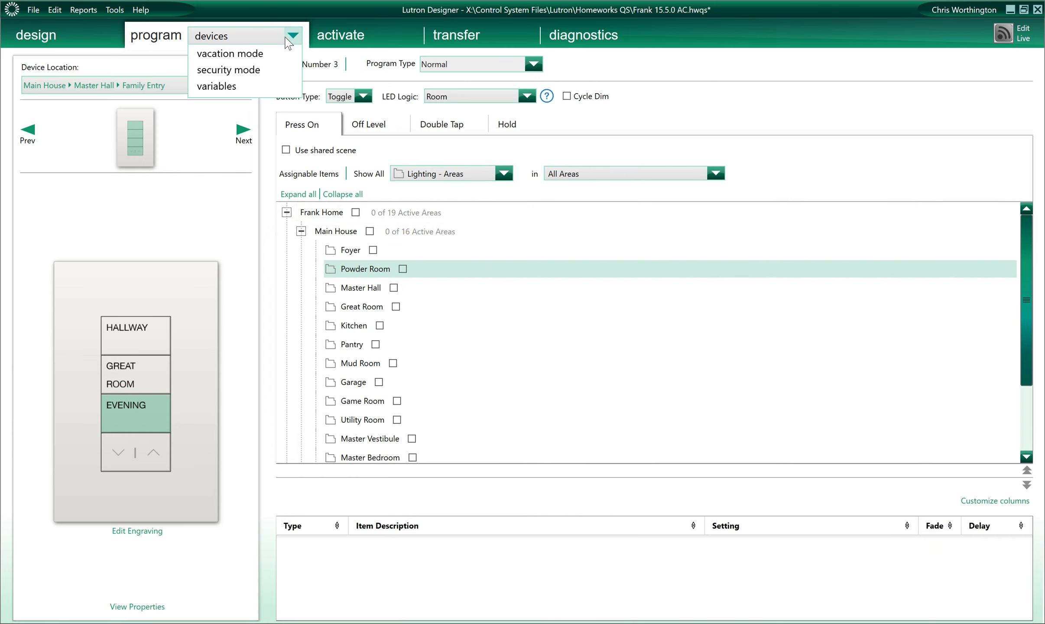
pyautogui.click(268, 165)
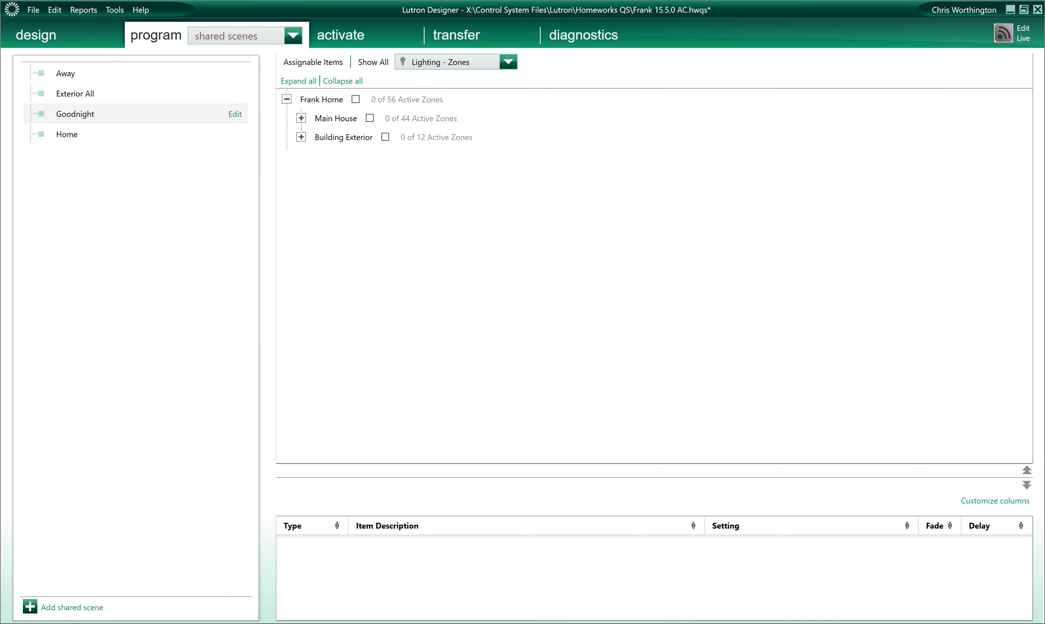
pyautogui.click(75, 608)
pyautogui.write('Evening')
pyautogui.press('Return')
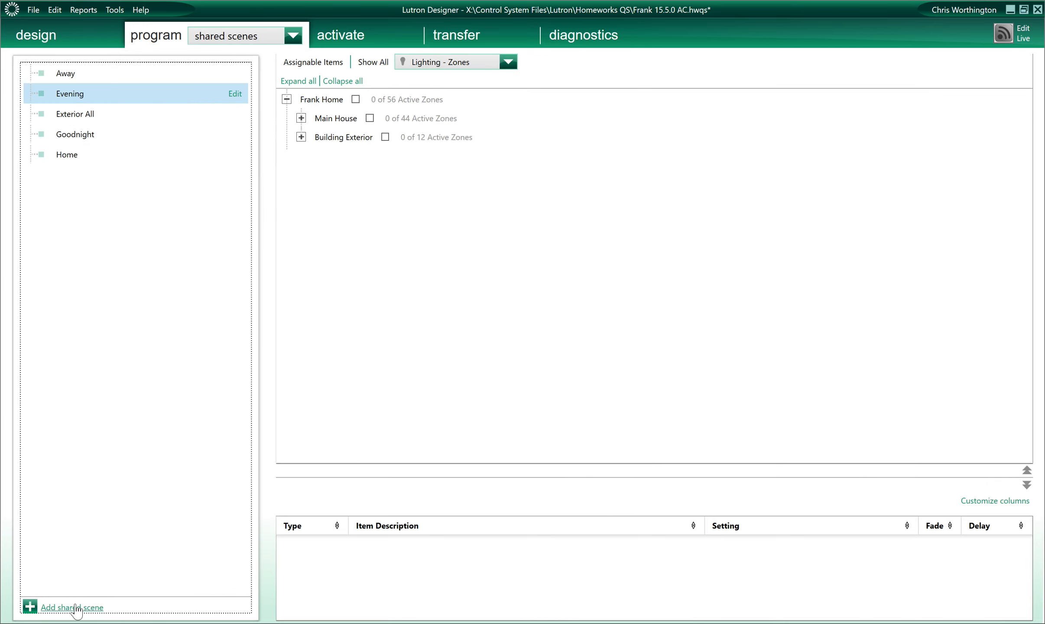
# Add a shared scene named Entertain.
pyautogui.click(76, 608)
pyautogui.write('Enterta')
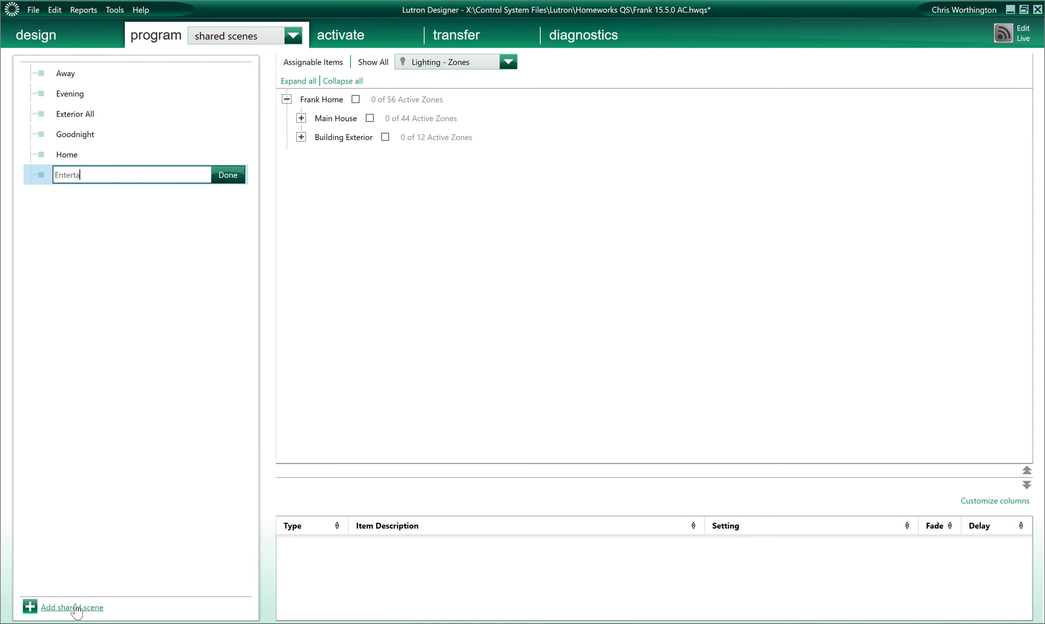
pyautogui.write('in')
pyautogui.press('Return')
# Return to device programming and apply the Evening shared scene to the Family Entry keypad's EVENING button.
pyautogui.click(287, 37)
pyautogui.click(126, 198)
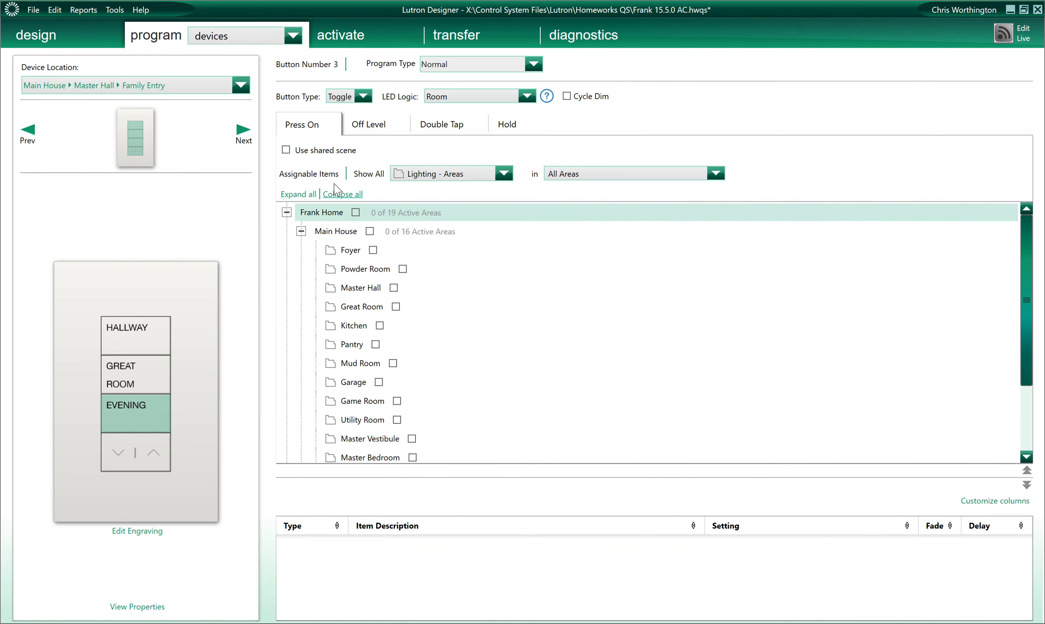
pyautogui.click(286, 150)
pyautogui.click(480, 297)
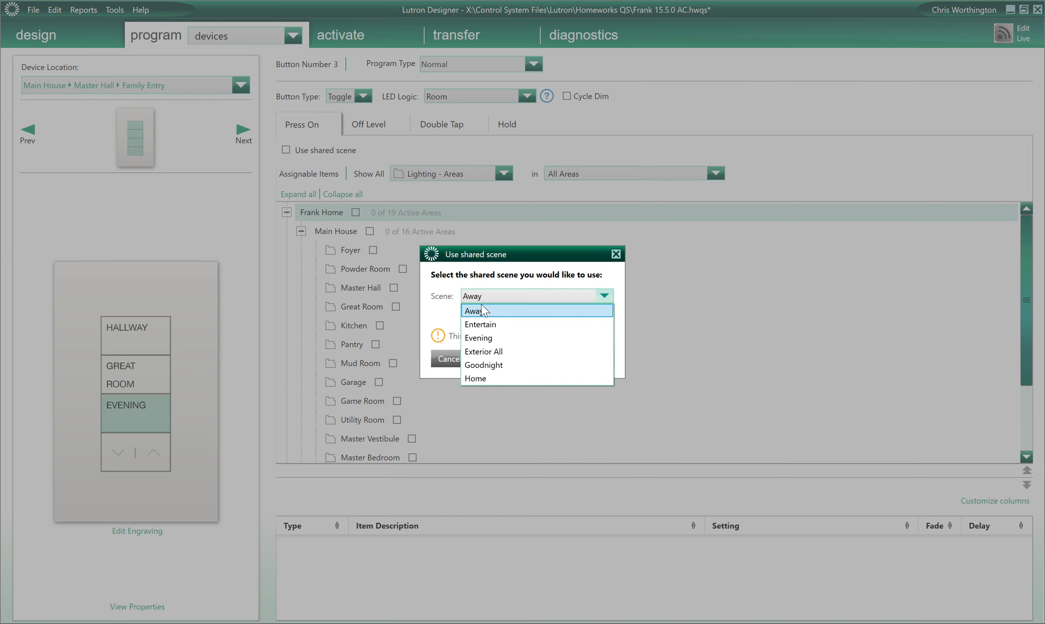
pyautogui.click(487, 337)
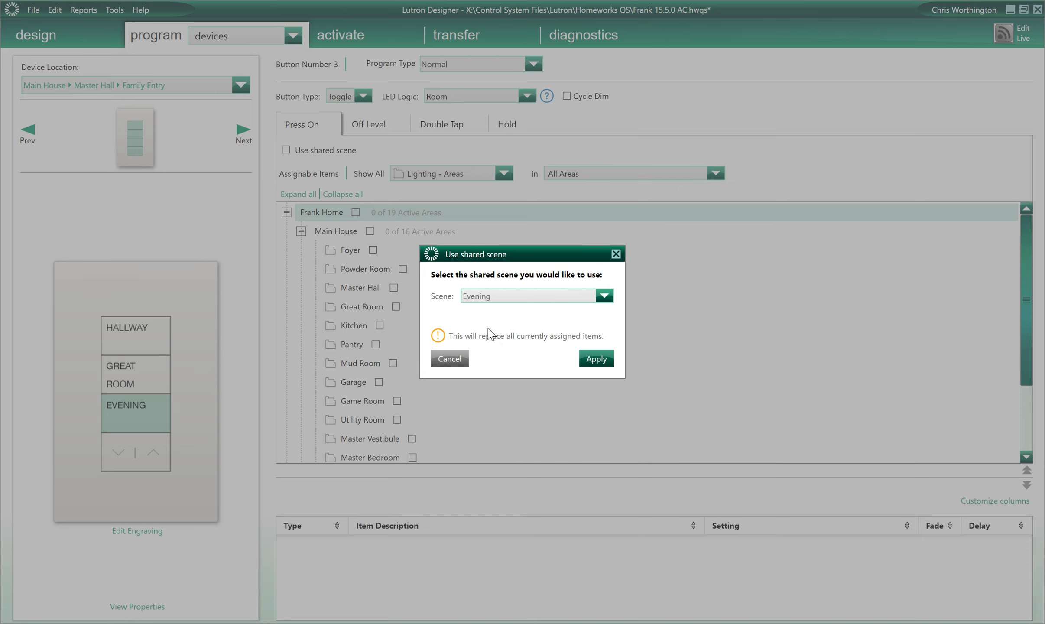
pyautogui.click(596, 359)
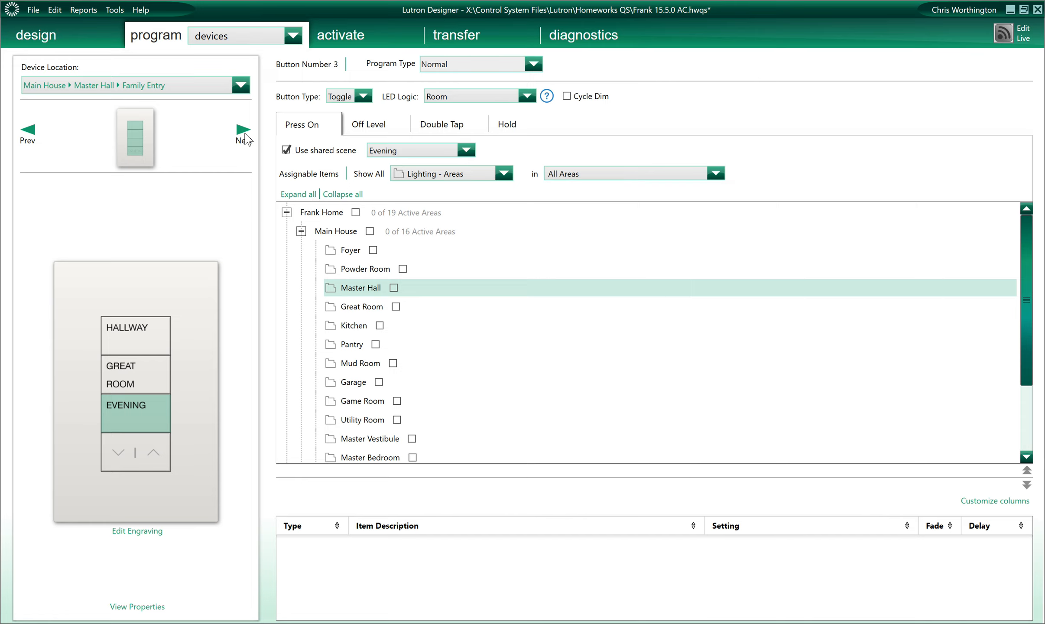
# On the Great Room's Foyer Entry keypad, assign the Great Room lighting area at Scene 001 to the GREAT ROOM button.
pyautogui.click(243, 130)
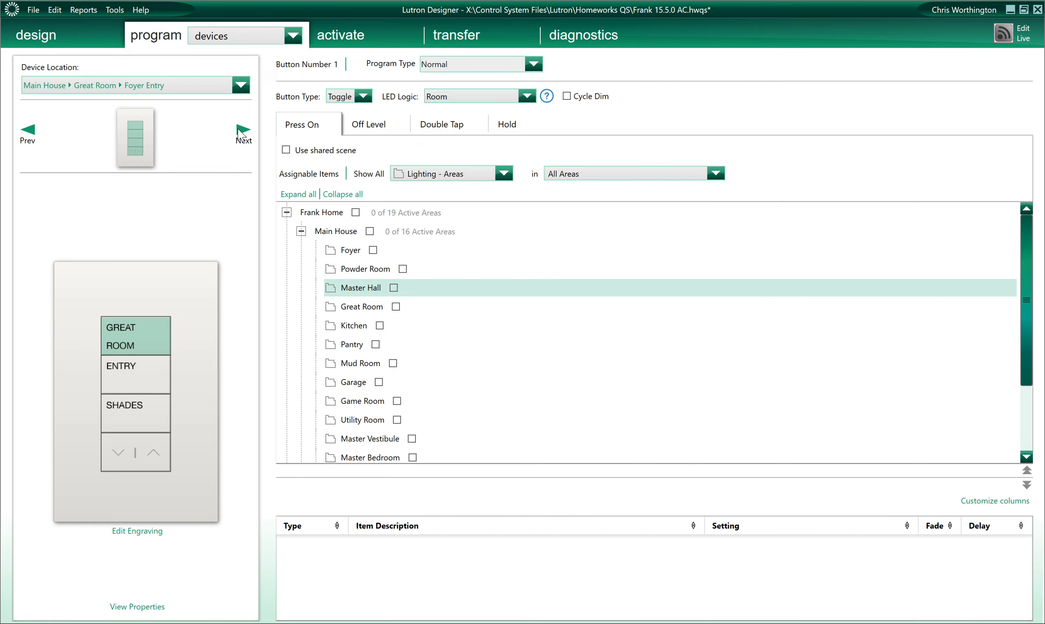
pyautogui.click(396, 307)
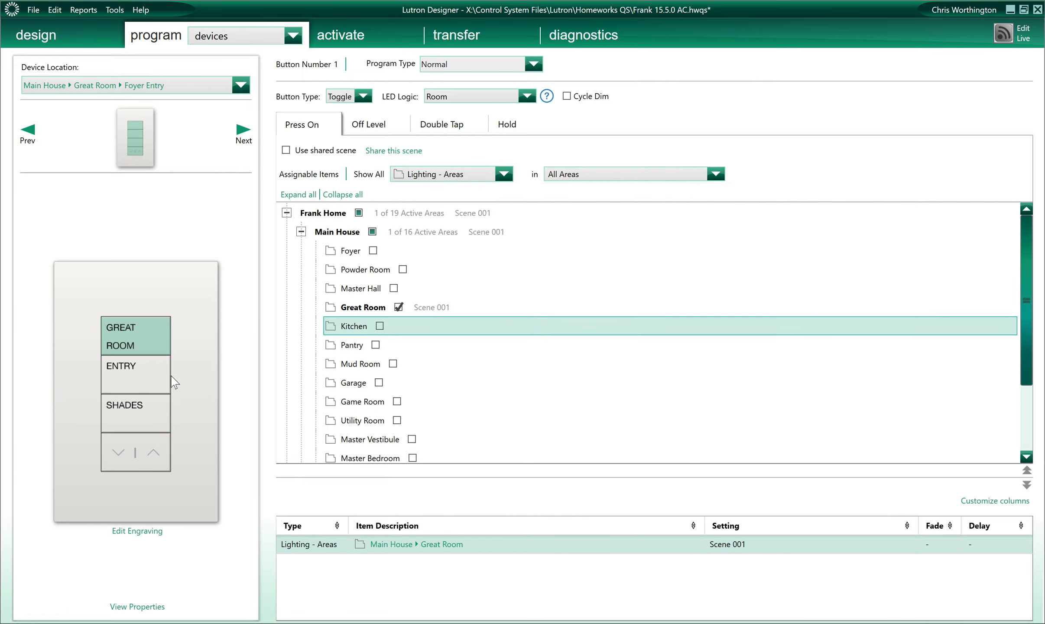
# Assign the Foyer's Chandelier, Ceiling Fixture and South Downlights zones at 100% to the Foyer Entry keypad's ENTRY button.
pyautogui.click(158, 371)
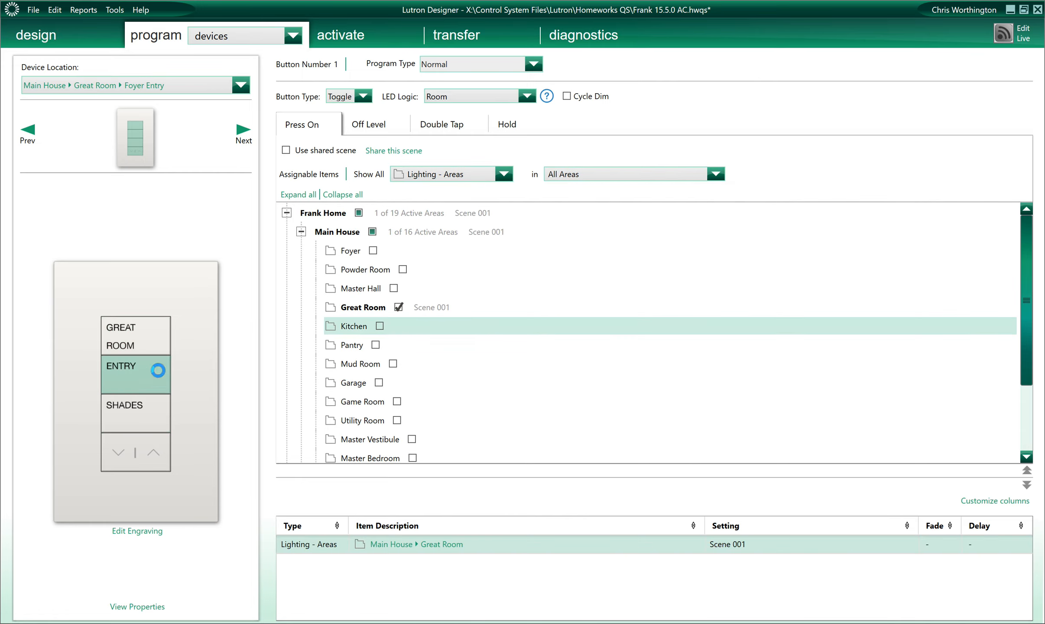
pyautogui.click(428, 176)
pyautogui.click(429, 188)
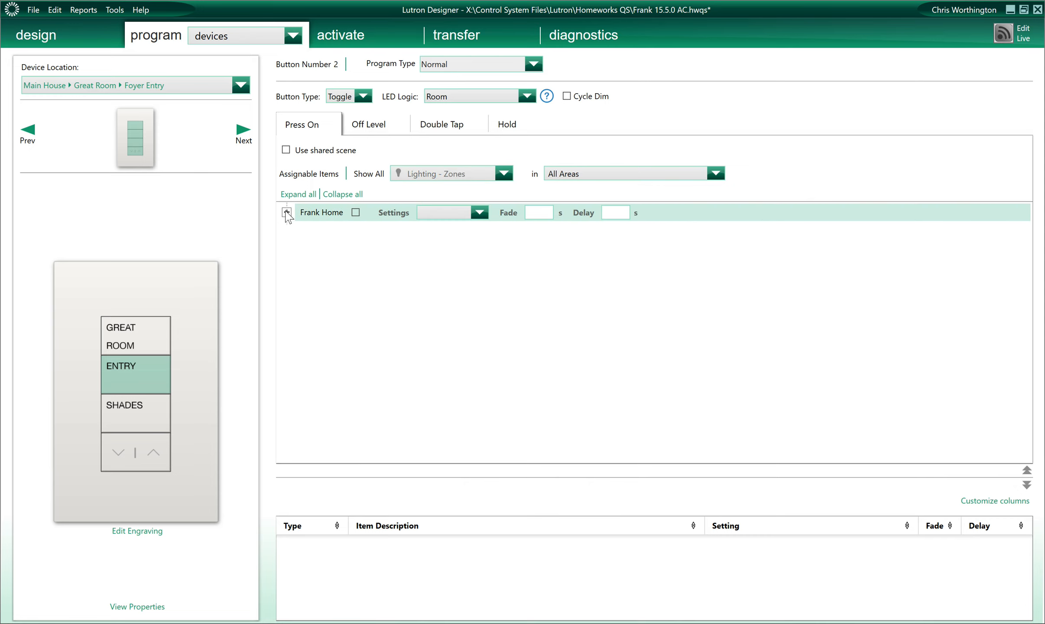
pyautogui.click(301, 231)
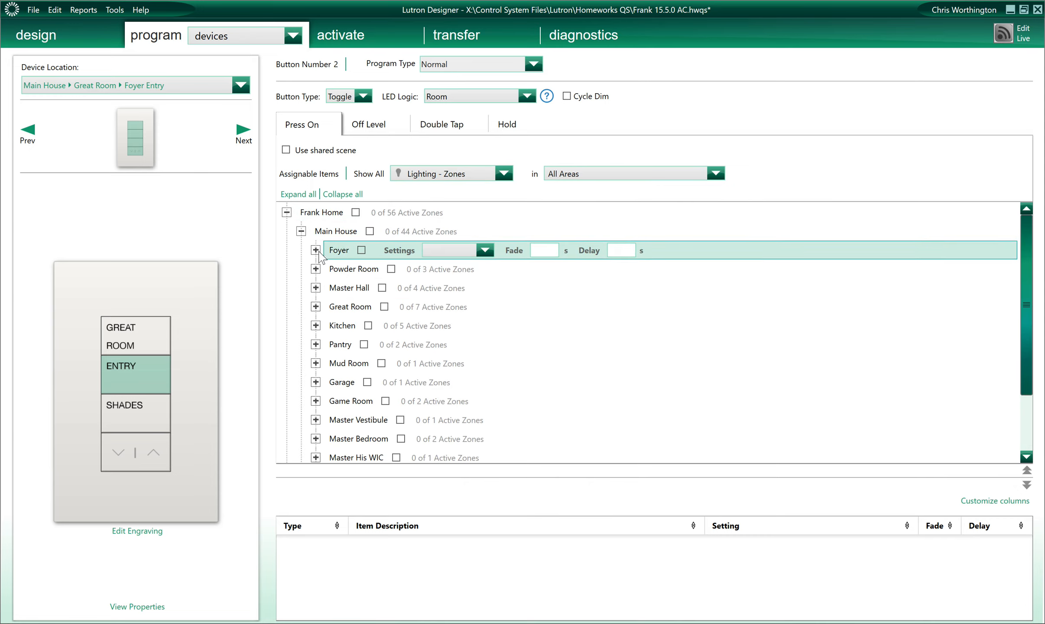
pyautogui.click(315, 250)
pyautogui.click(425, 269)
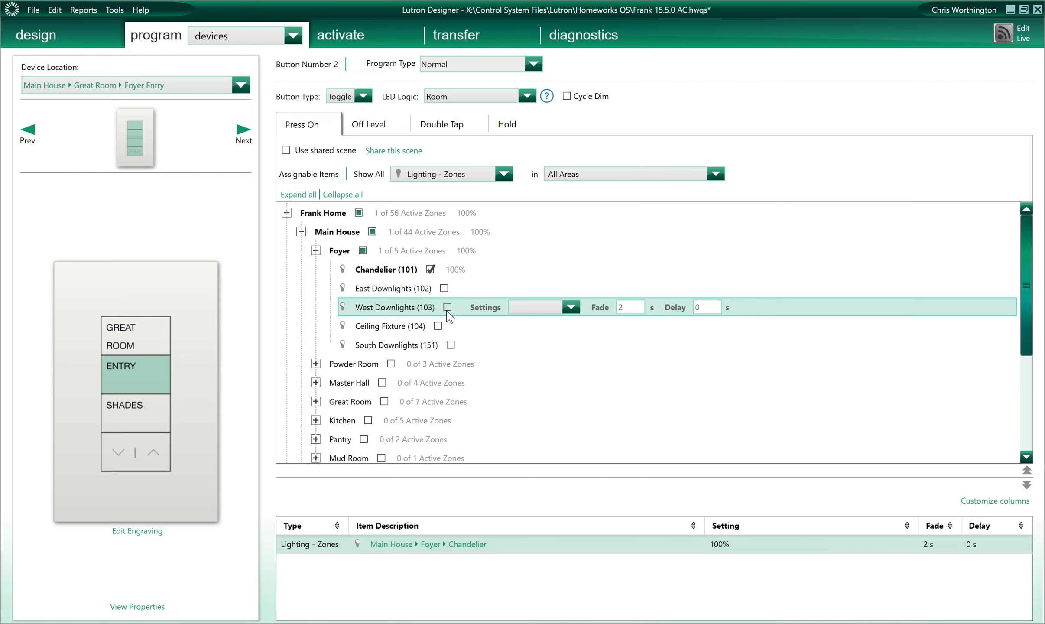
pyautogui.click(438, 326)
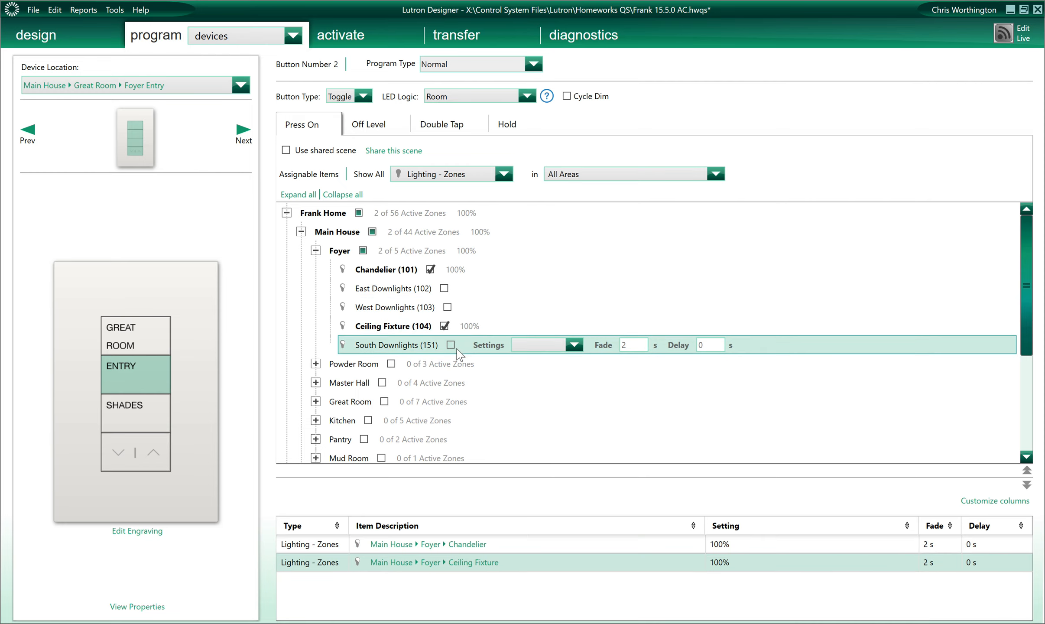
pyautogui.click(451, 345)
pyautogui.click(316, 251)
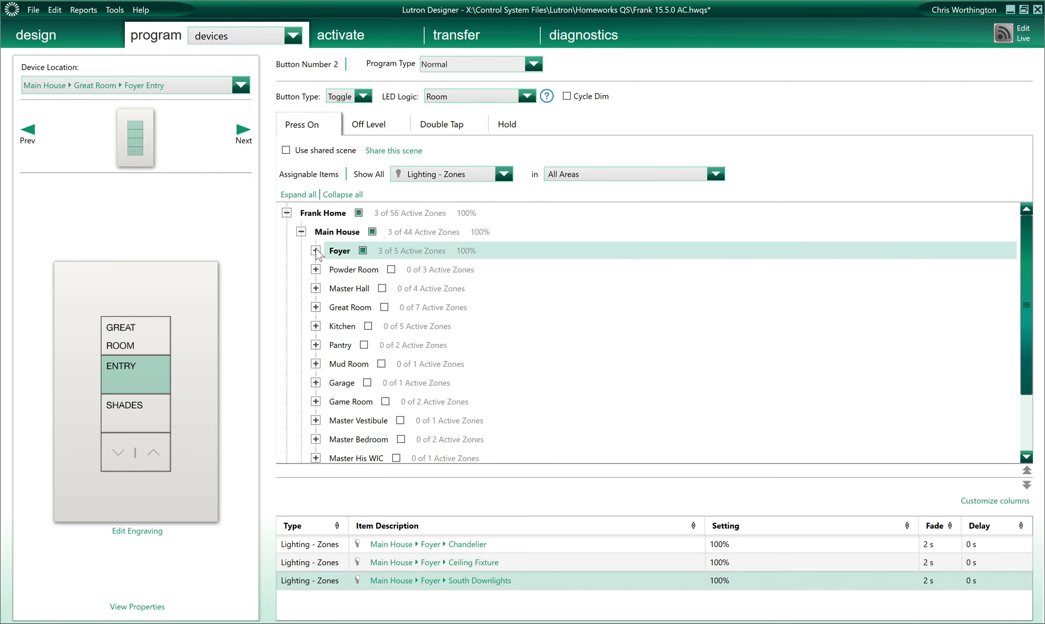
# Select the Foyer Entry keypad's SHADES button and list the Main House shade groups by room as assignable items.
pyautogui.click(132, 417)
pyautogui.click(333, 308)
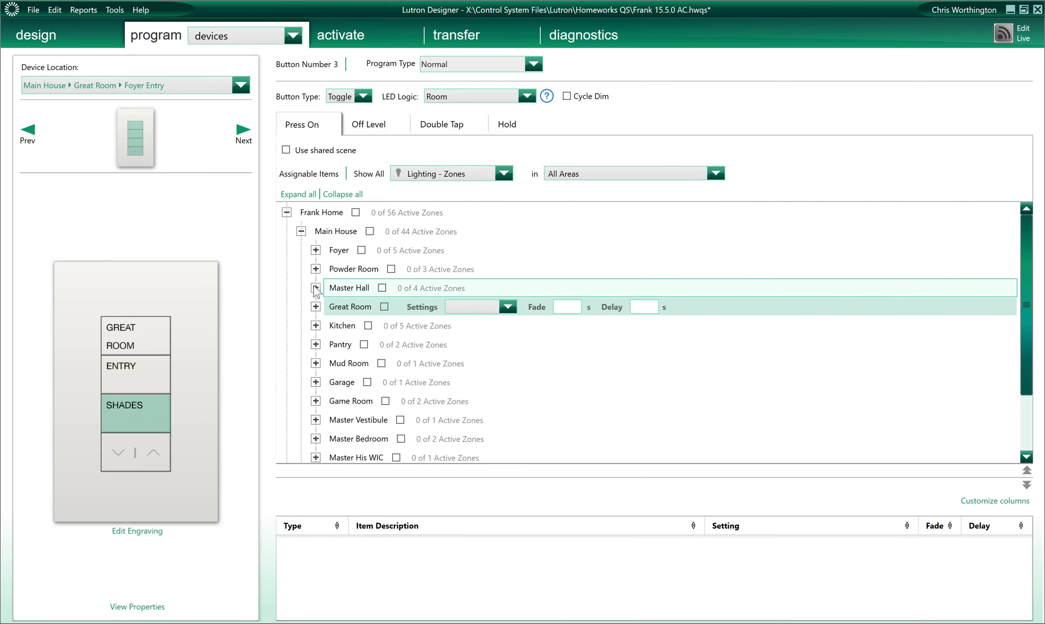
pyautogui.click(333, 212)
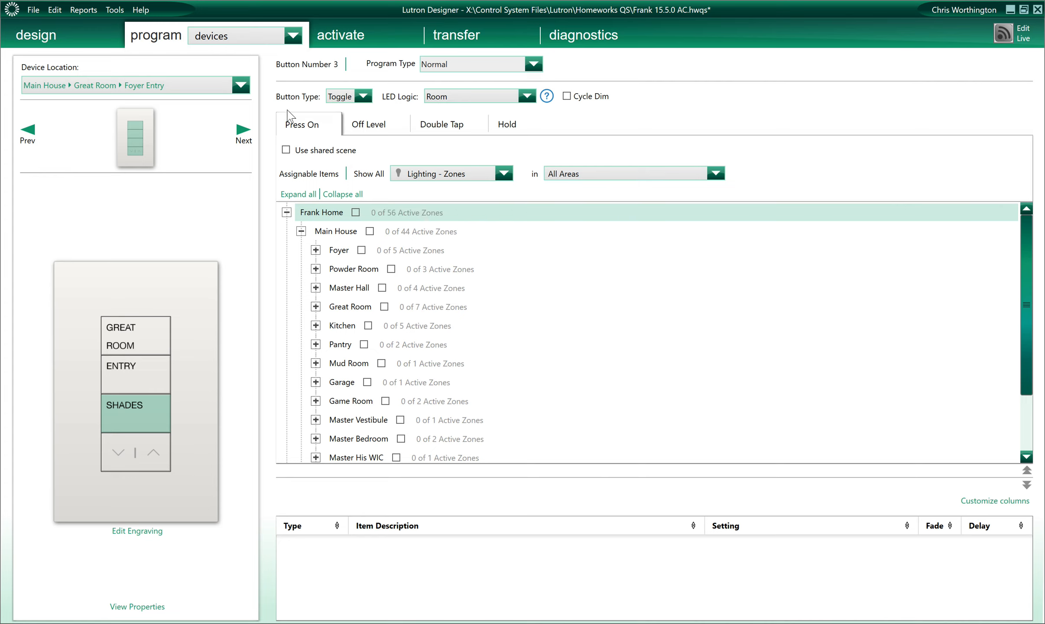
pyautogui.click(263, 37)
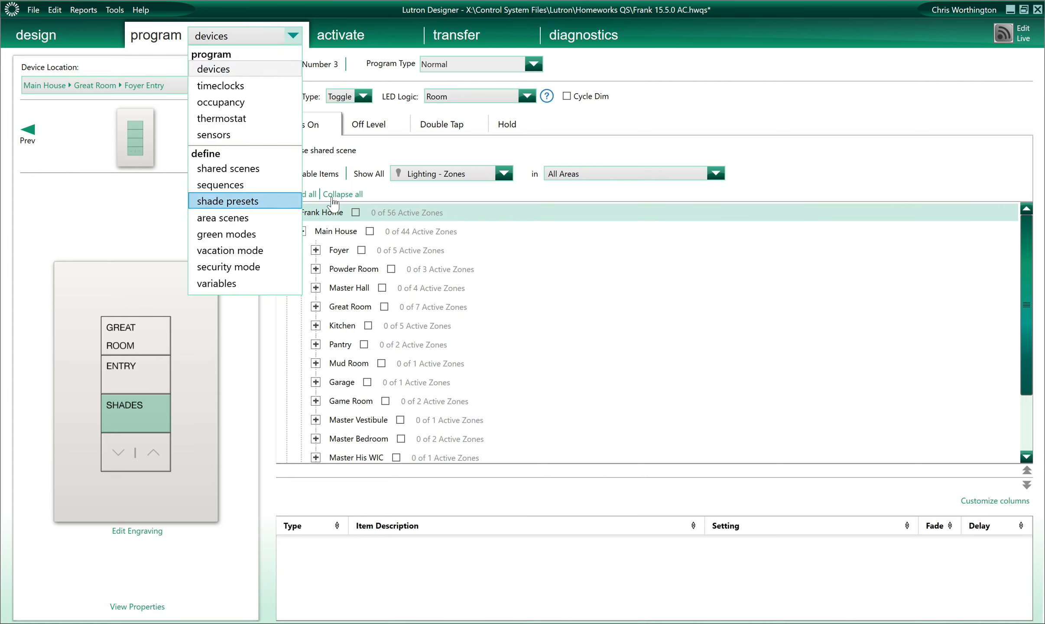
pyautogui.click(421, 158)
pyautogui.click(426, 179)
pyautogui.click(428, 216)
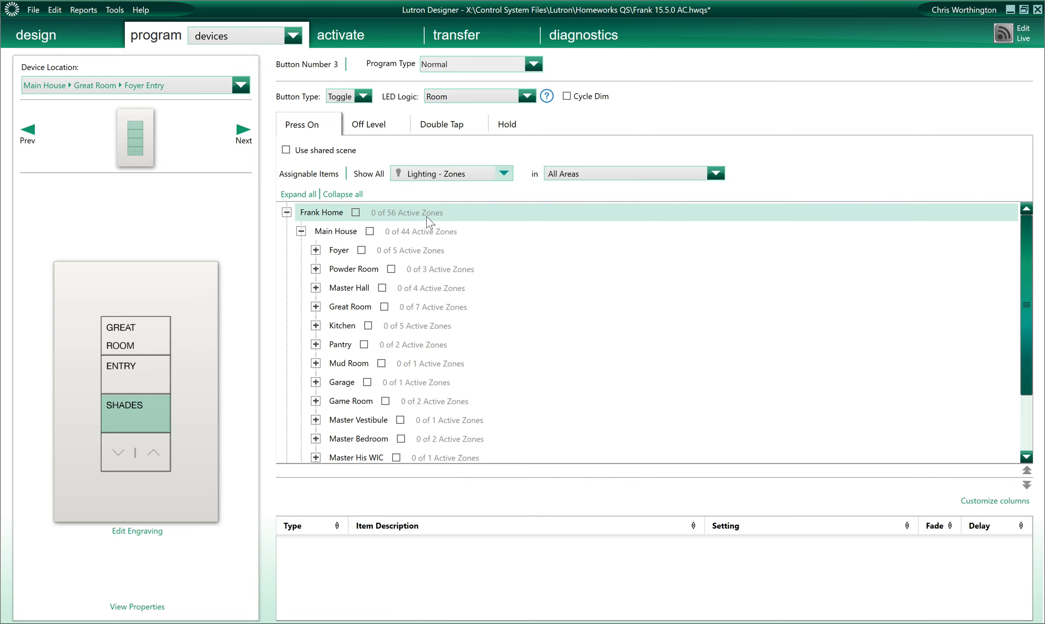
pyautogui.click(287, 213)
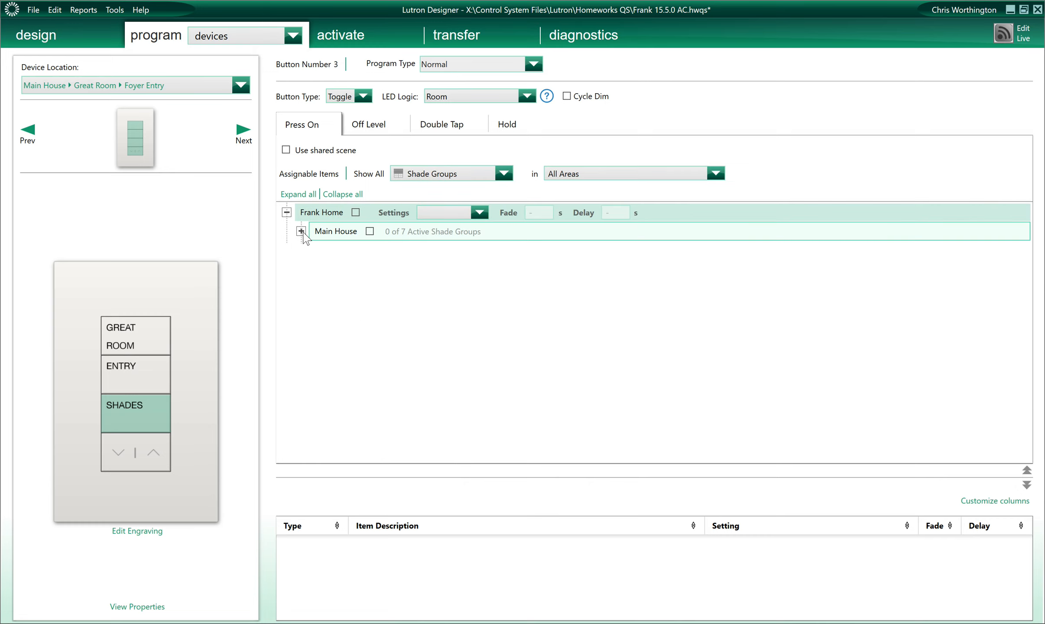
pyautogui.click(301, 231)
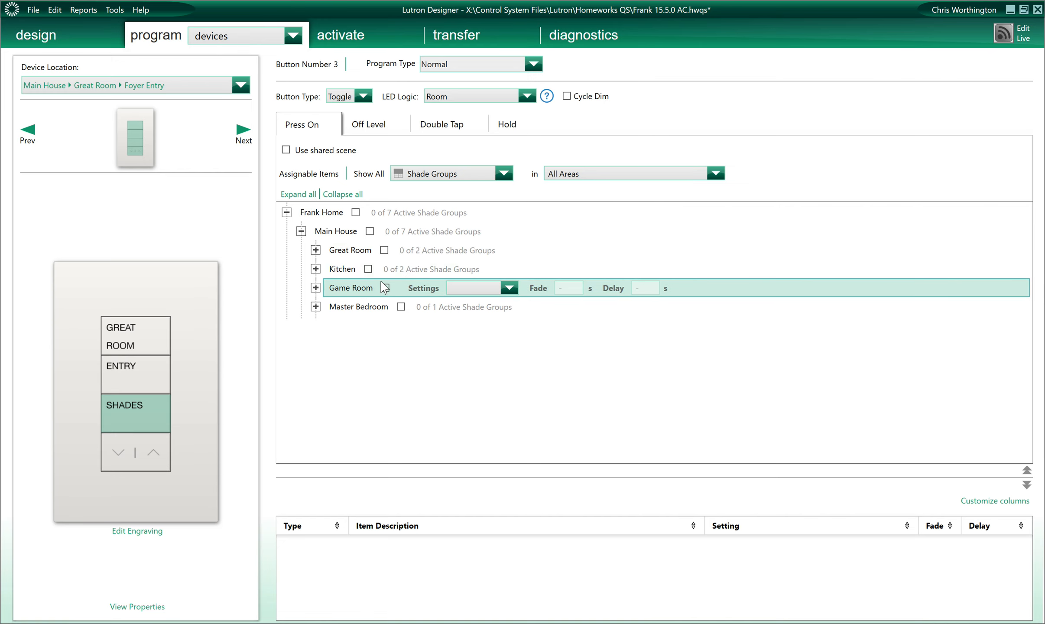
# Try assigning the Great Room shade groups at Open to the SHADES button as a toggle.
pyautogui.click(384, 251)
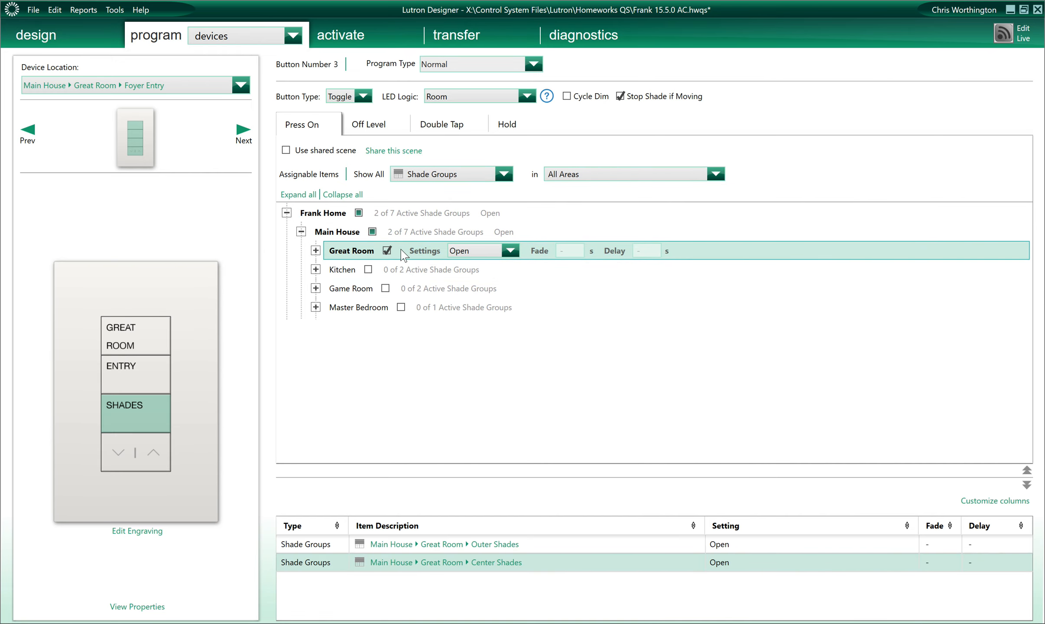
pyautogui.click(458, 252)
pyautogui.click(457, 253)
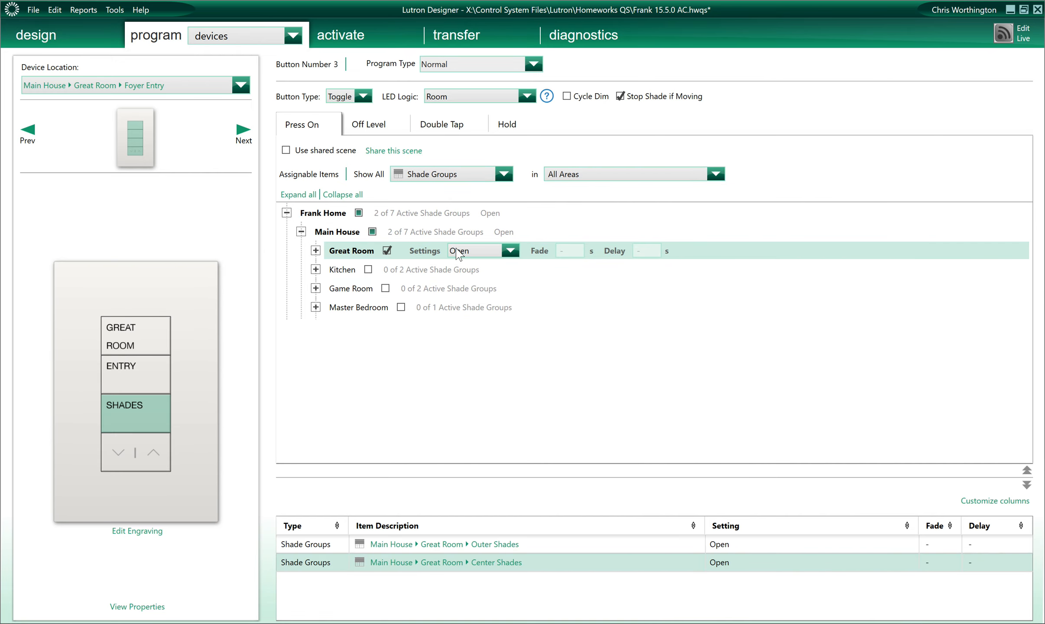
# Set the SHADES button type to Open/Stop/Close/Stop and assign the Great Room's Outer Shades and Center Shades groups.
pyautogui.click(363, 97)
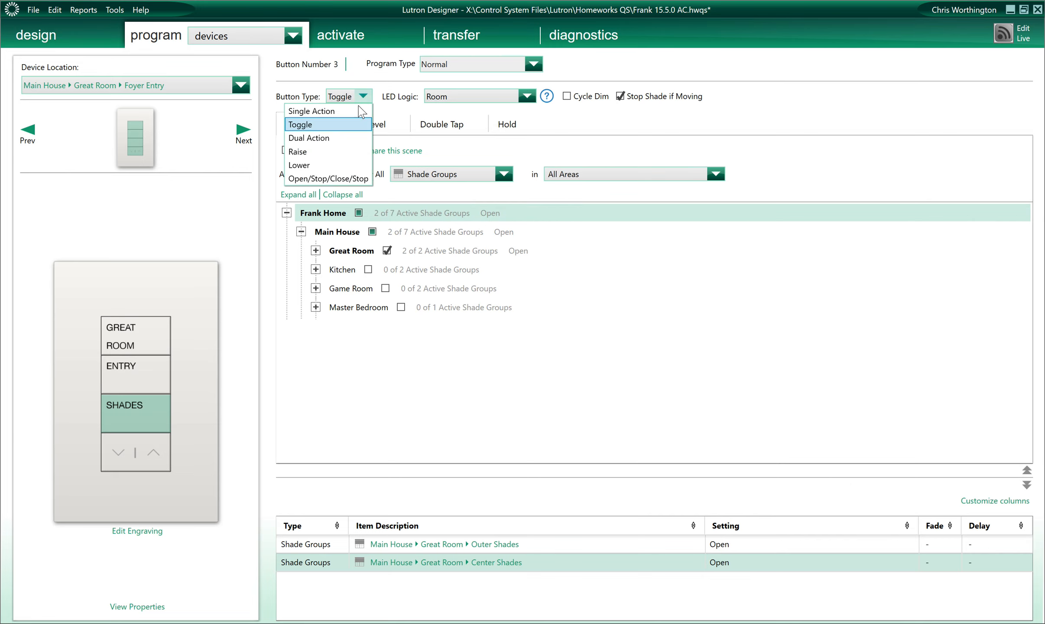
pyautogui.click(323, 174)
pyautogui.click(418, 337)
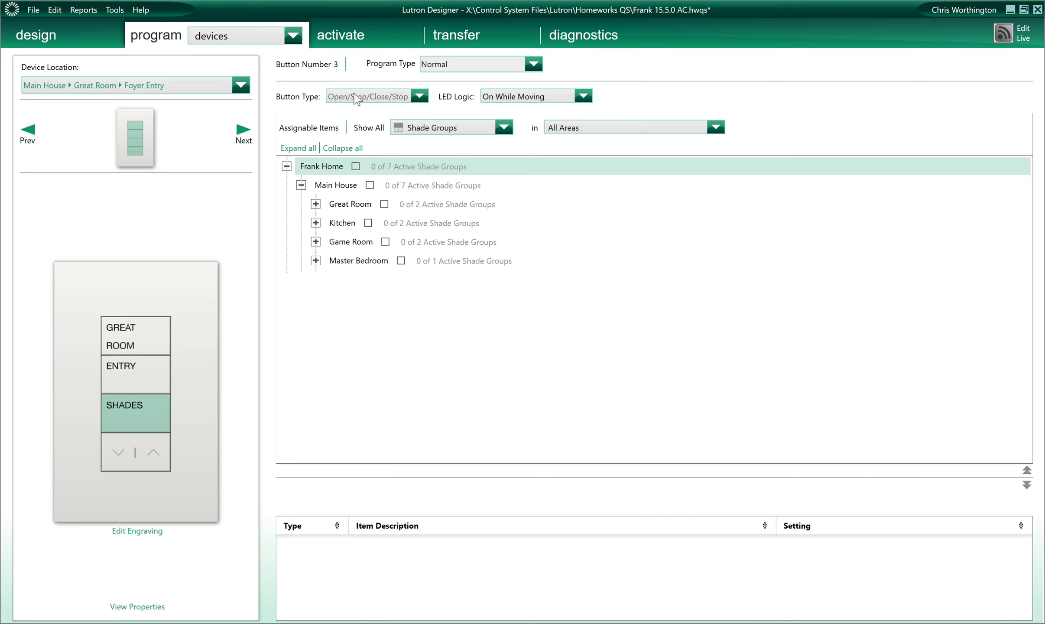
pyautogui.click(384, 204)
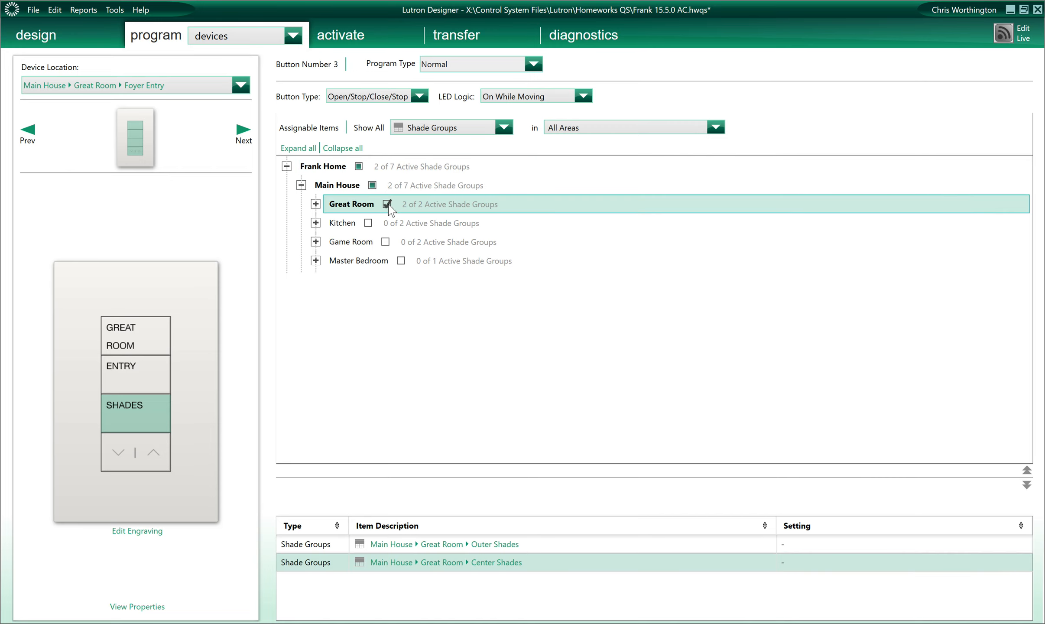
pyautogui.click(316, 204)
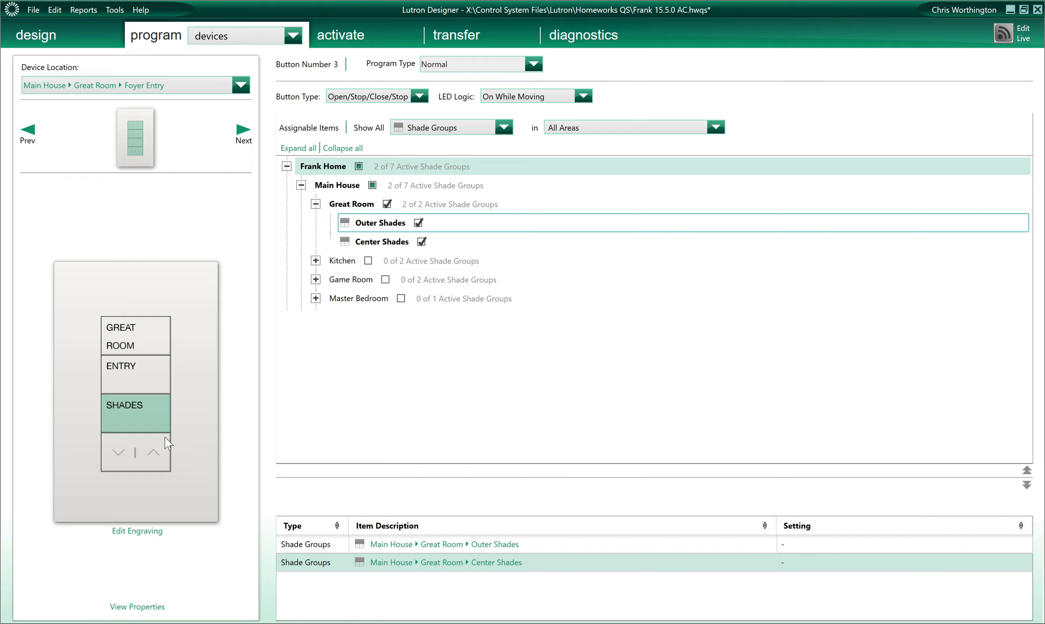
# On the Great Room's Master Hall Entry keypad, assign the Great Room lighting area at Scene 001 to the GREAT ROOM button.
pyautogui.click(240, 132)
pyautogui.click(241, 133)
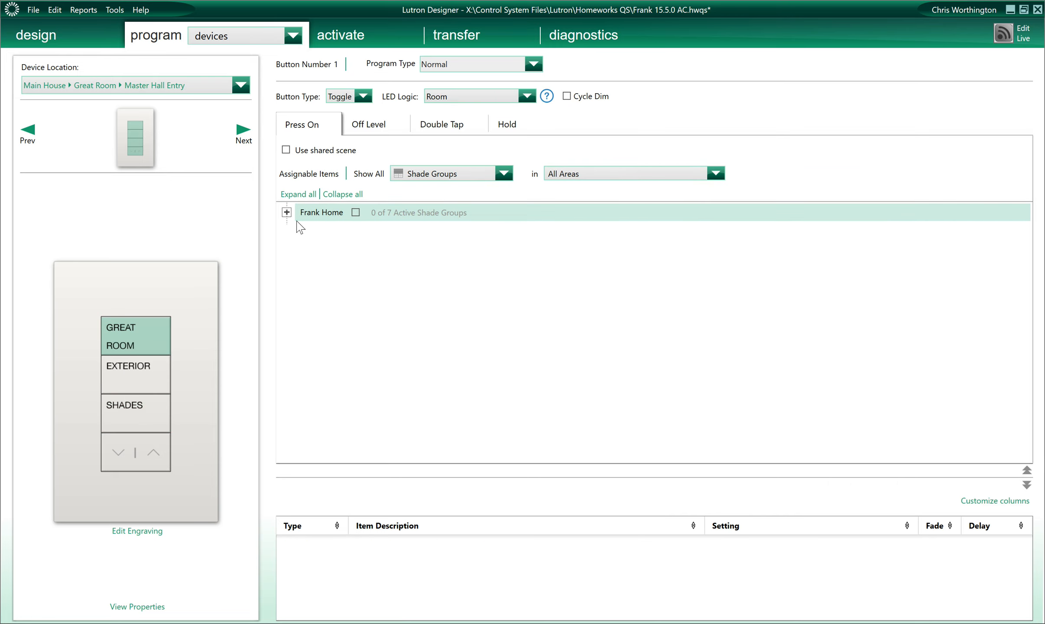
pyautogui.click(427, 174)
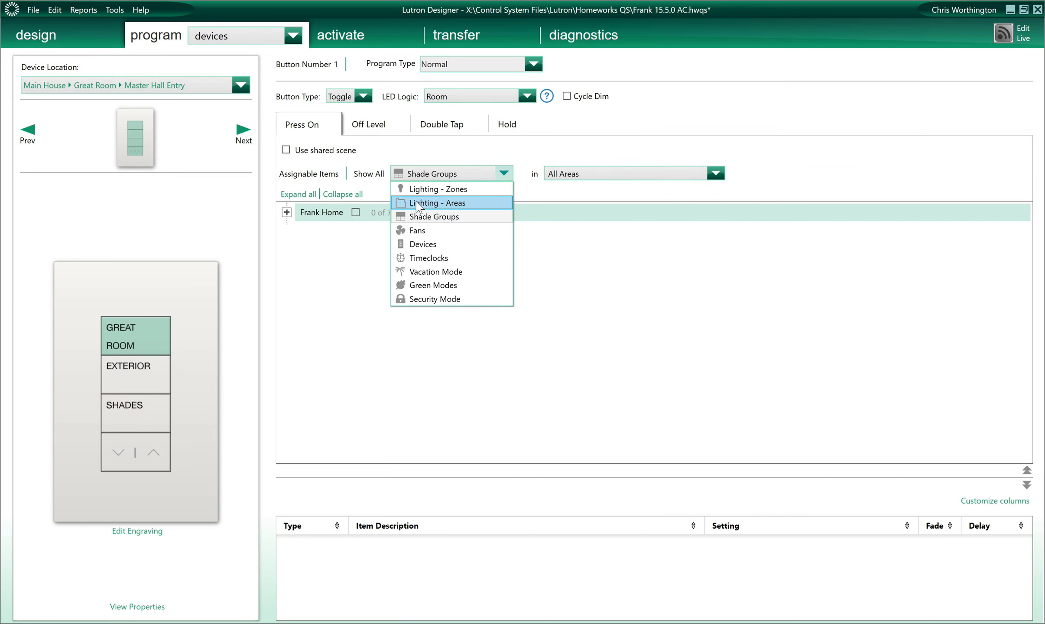
pyautogui.click(416, 204)
pyautogui.click(287, 212)
pyautogui.click(302, 231)
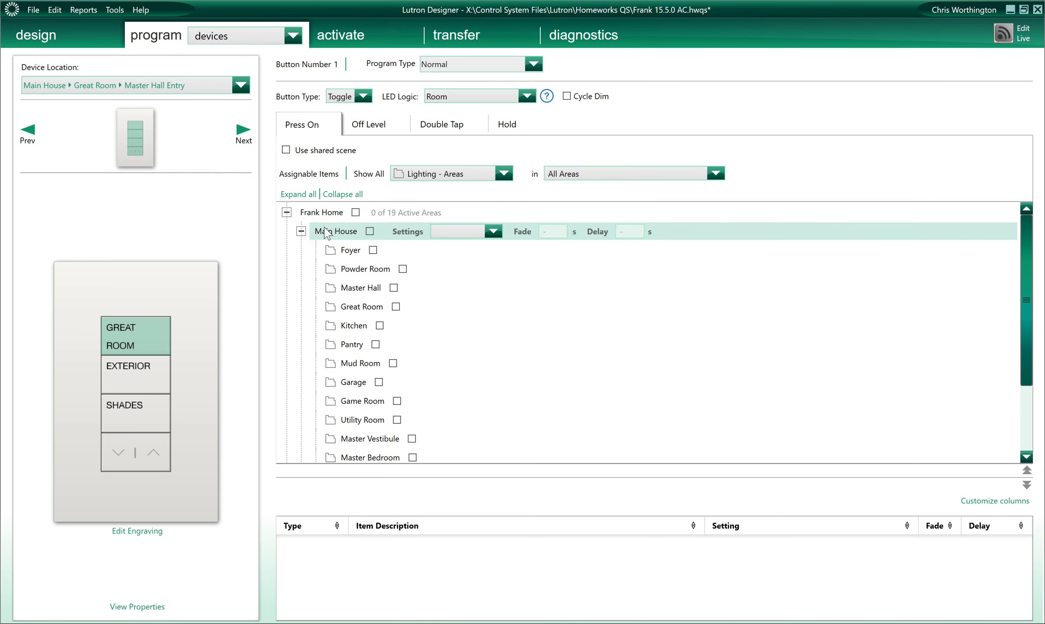
pyautogui.click(396, 307)
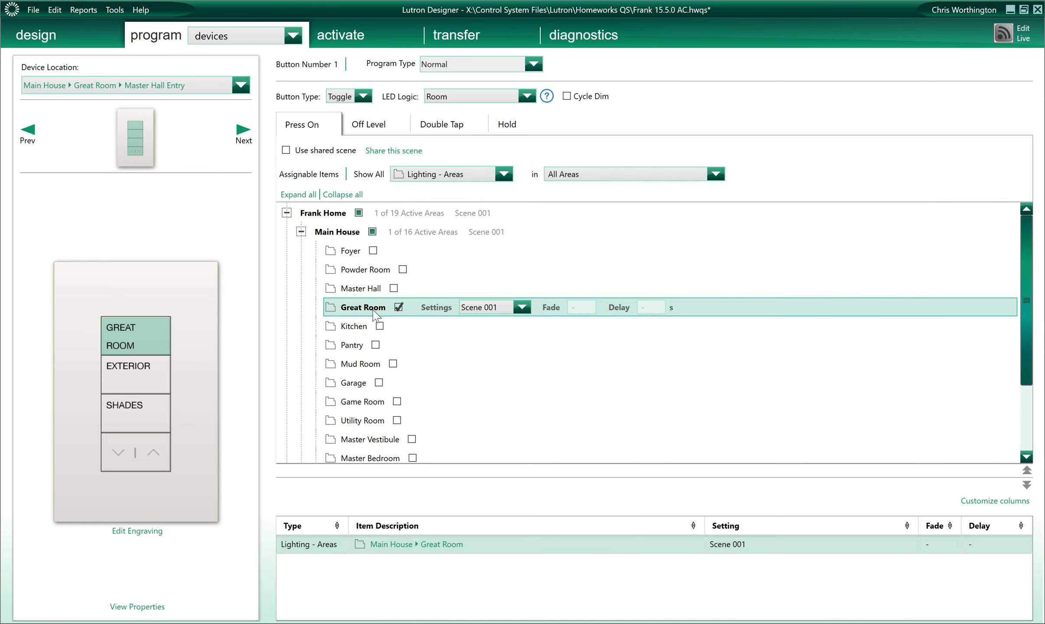
# Assign the Covered Patio's Chandelier and Downlights zones at 100% to the Master Hall Entry keypad's EXTERIOR button.
pyautogui.click(152, 374)
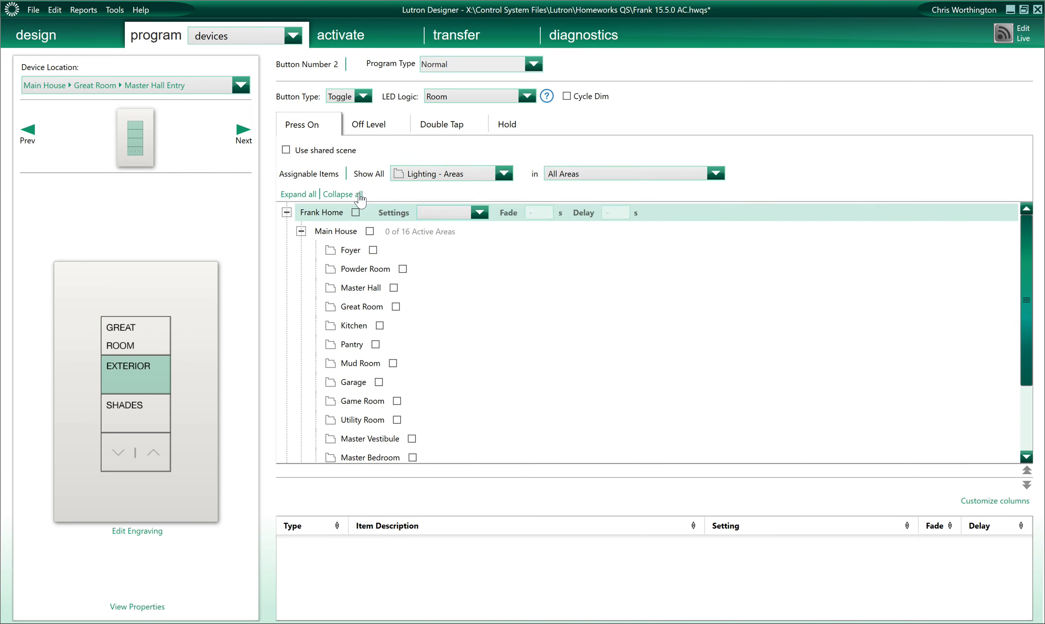
pyautogui.click(407, 180)
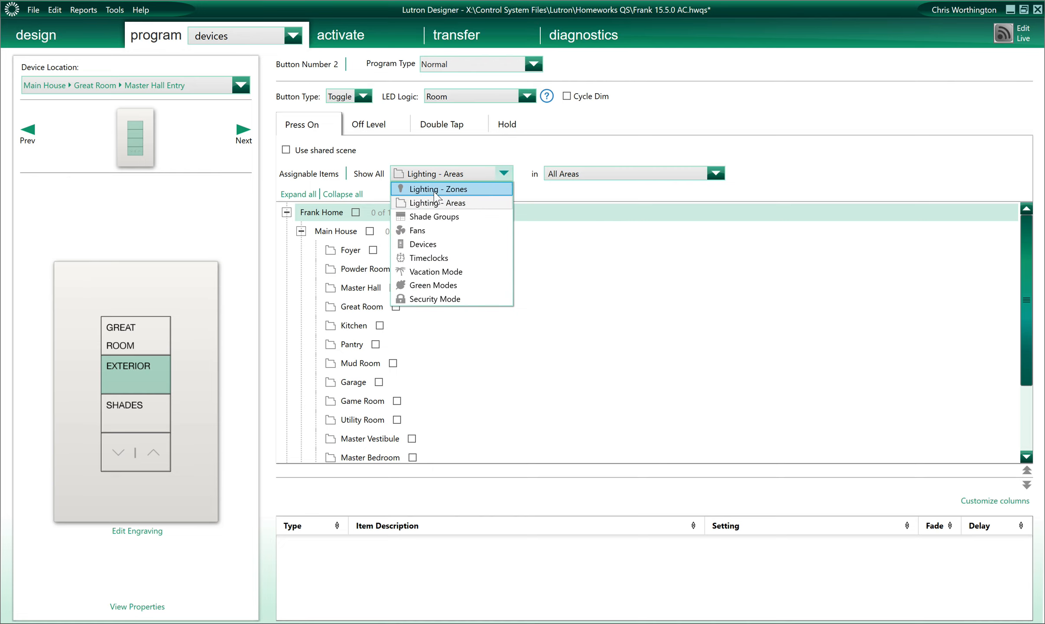
pyautogui.click(423, 190)
pyautogui.click(286, 212)
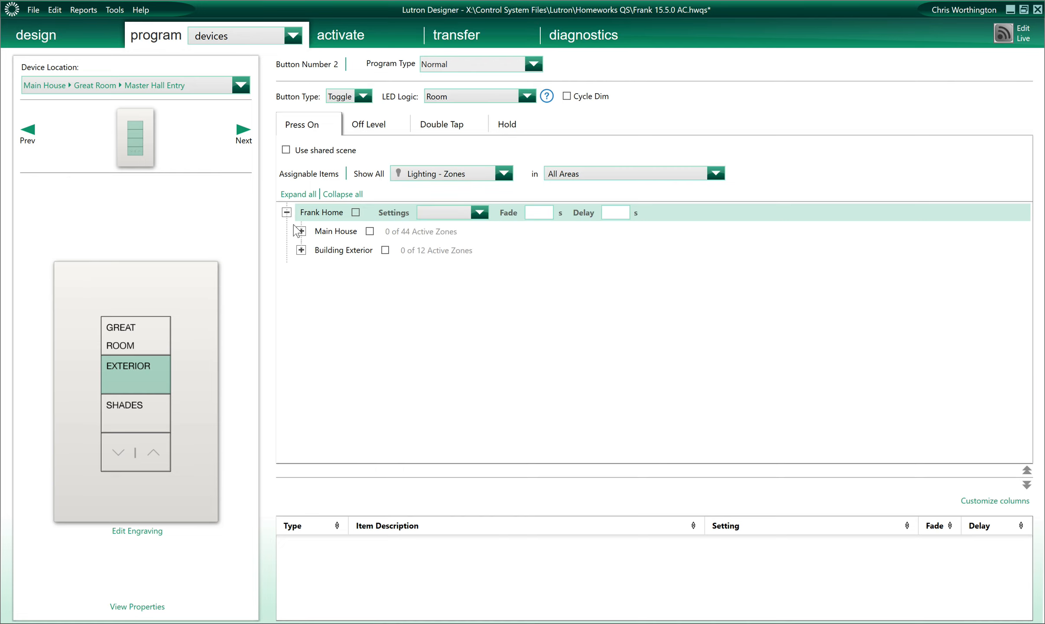
pyautogui.click(301, 250)
pyautogui.click(315, 288)
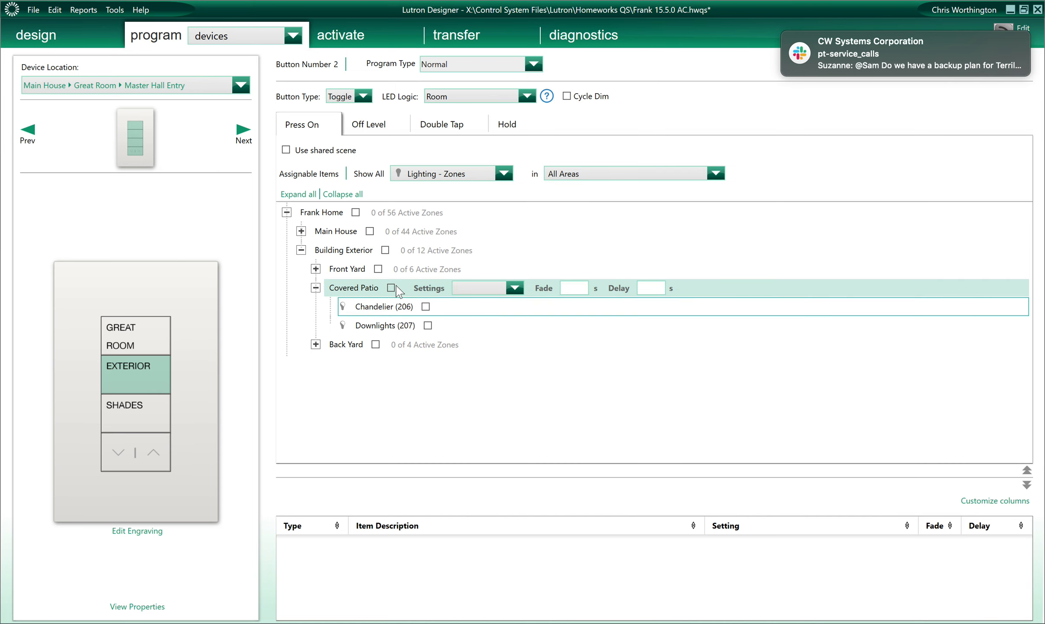
pyautogui.click(395, 288)
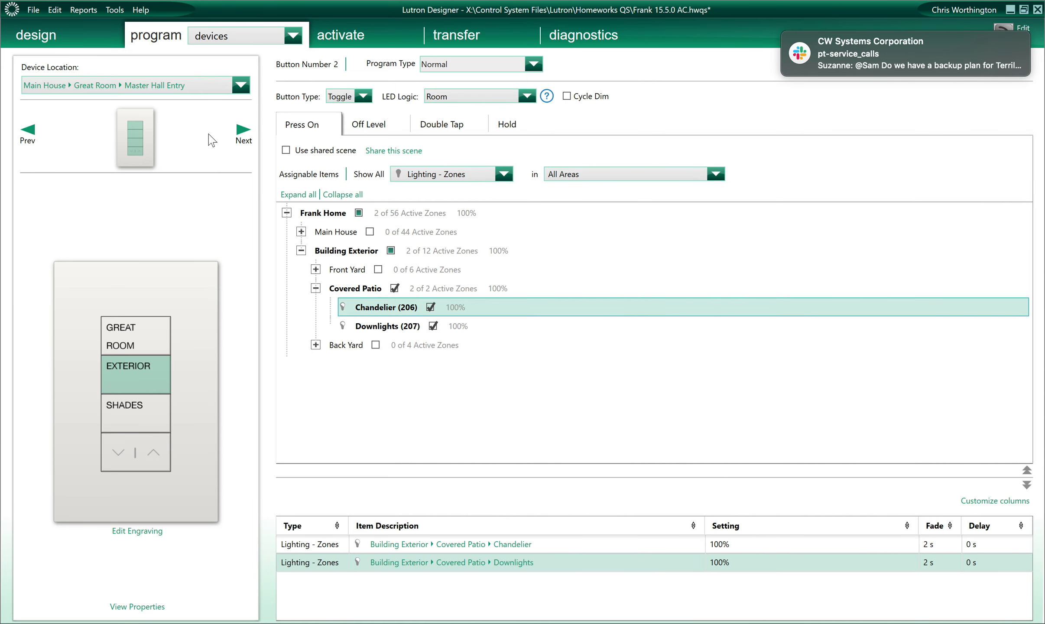
# Set the Master Hall Entry keypad's SHADES button to Open/Stop/Close/Stop and assign the Great Room's Outer Shades and Center Shades groups.
pyautogui.click(129, 423)
pyautogui.click(357, 97)
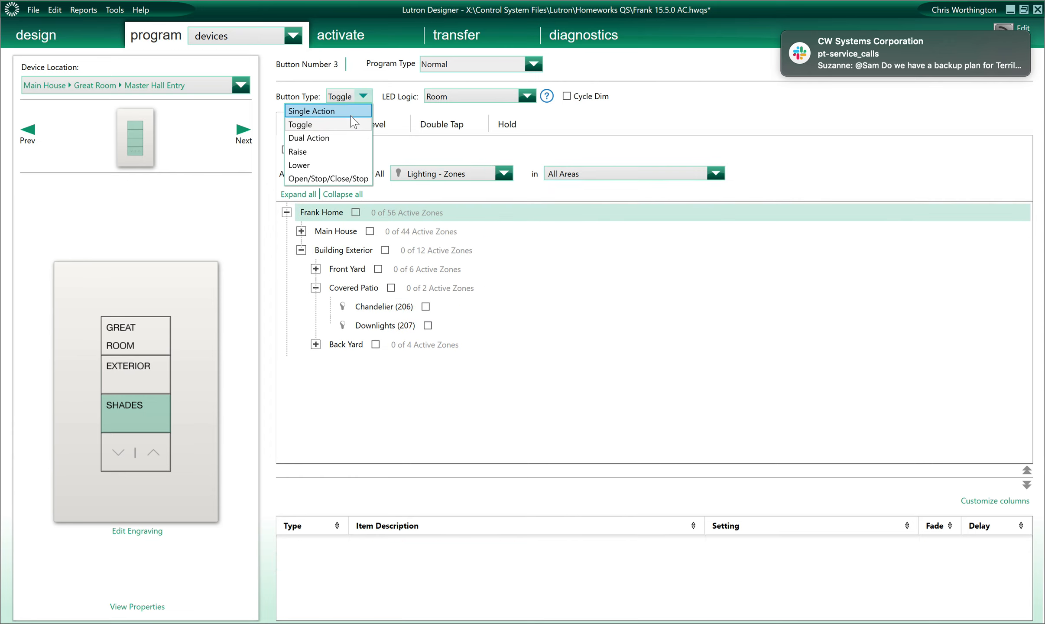
pyautogui.click(336, 180)
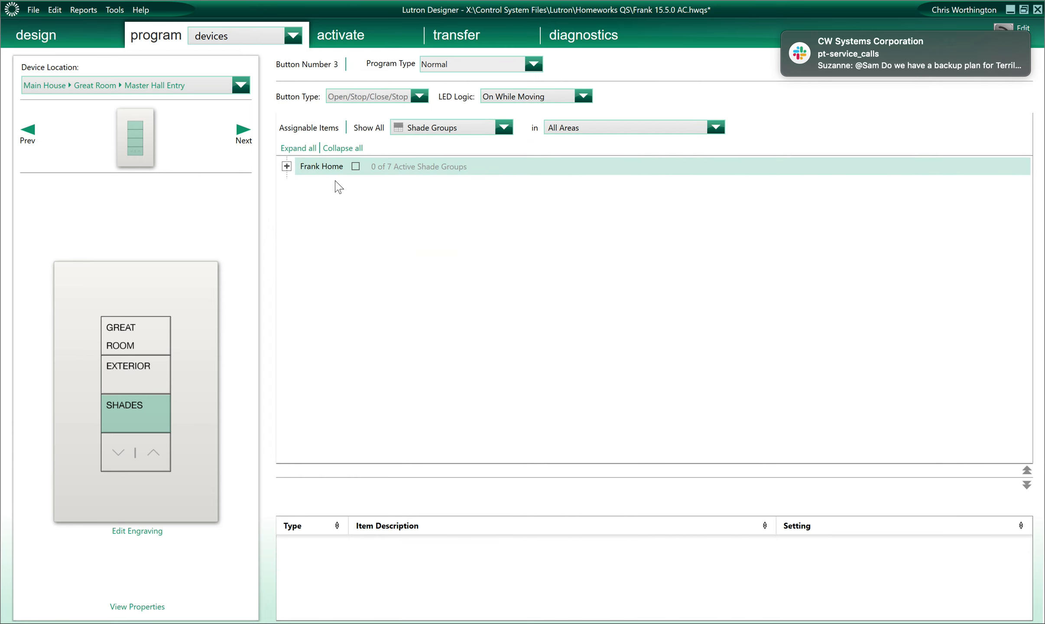
pyautogui.click(287, 166)
pyautogui.click(301, 185)
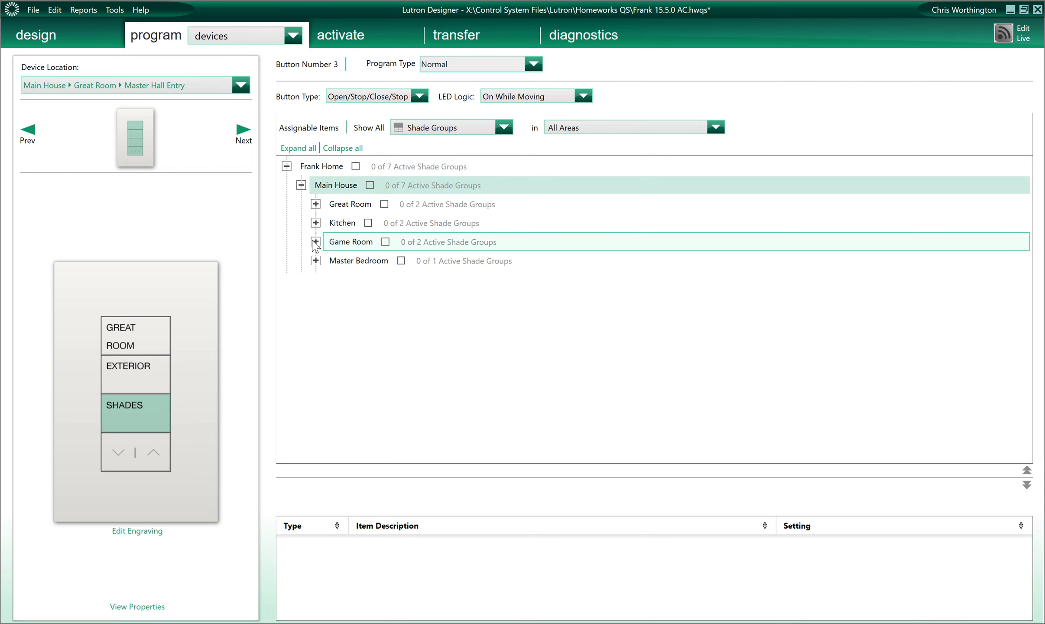
pyautogui.click(387, 208)
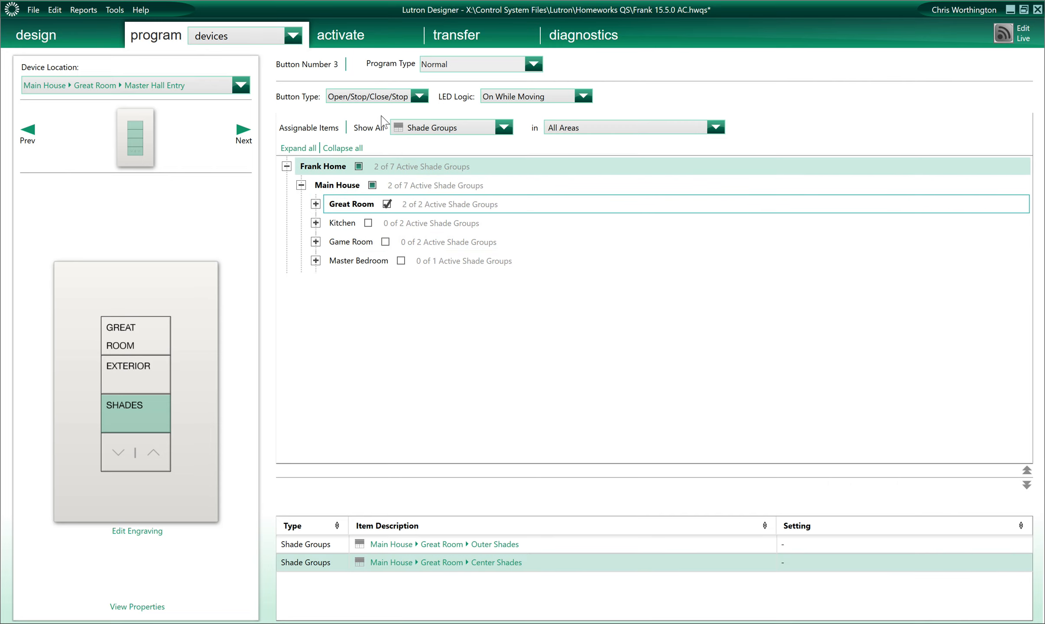
# On the Kitchen's Back Door keypad, assign the Great Room lighting area at Scene 001 to the GREAT ROOM button.
pyautogui.click(244, 129)
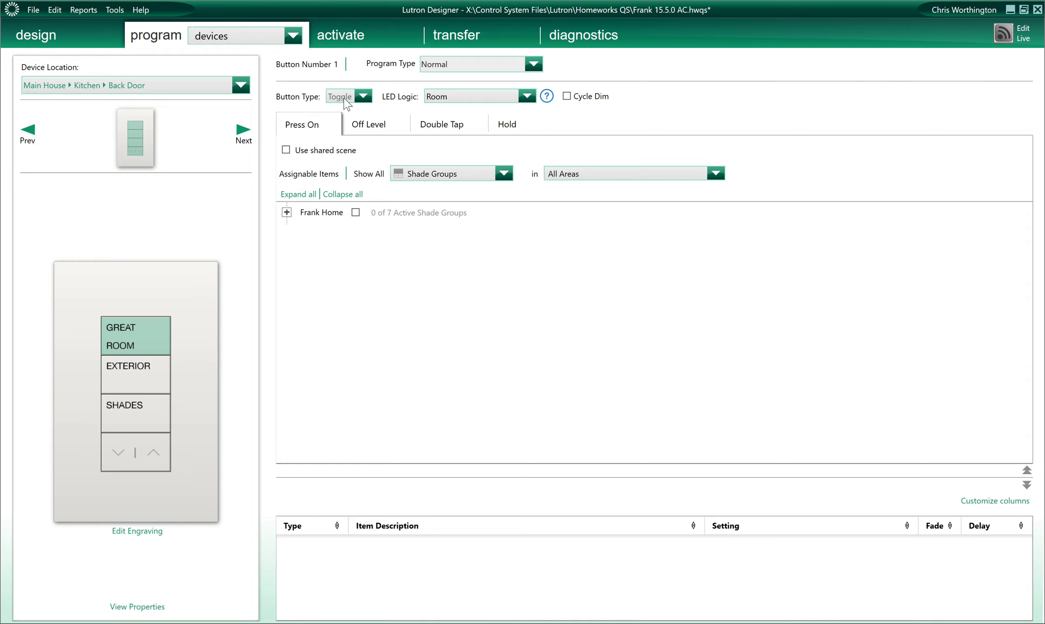
pyautogui.click(423, 178)
pyautogui.click(436, 202)
pyautogui.click(287, 212)
pyautogui.click(302, 231)
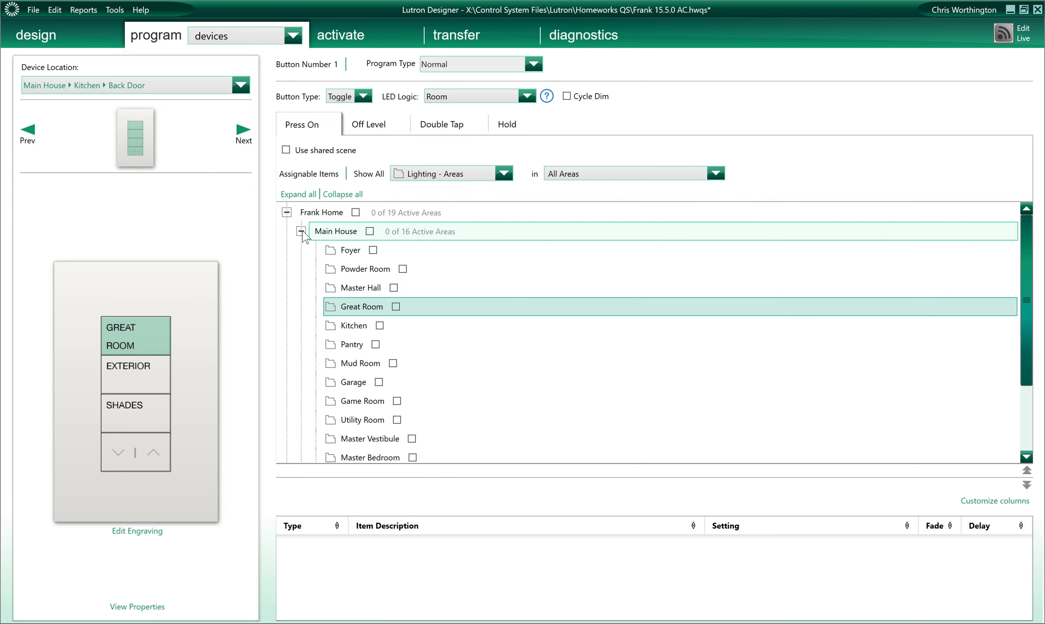
pyautogui.click(398, 307)
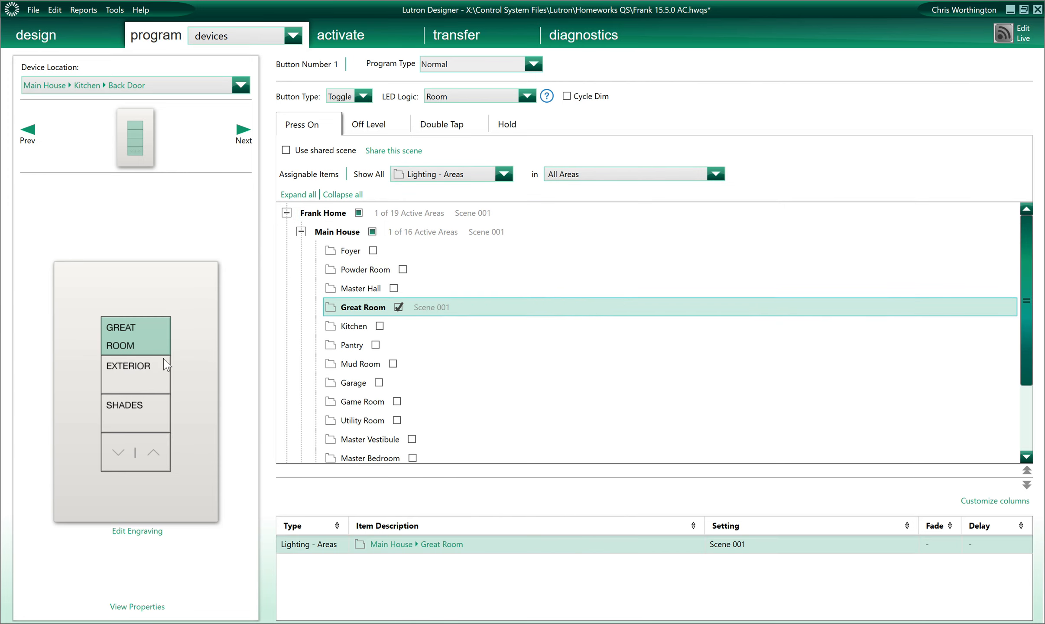
# Assign the Covered Patio's Chandelier and Downlights zones at 100% to the Back Door keypad's EXTERIOR button.
pyautogui.click(154, 367)
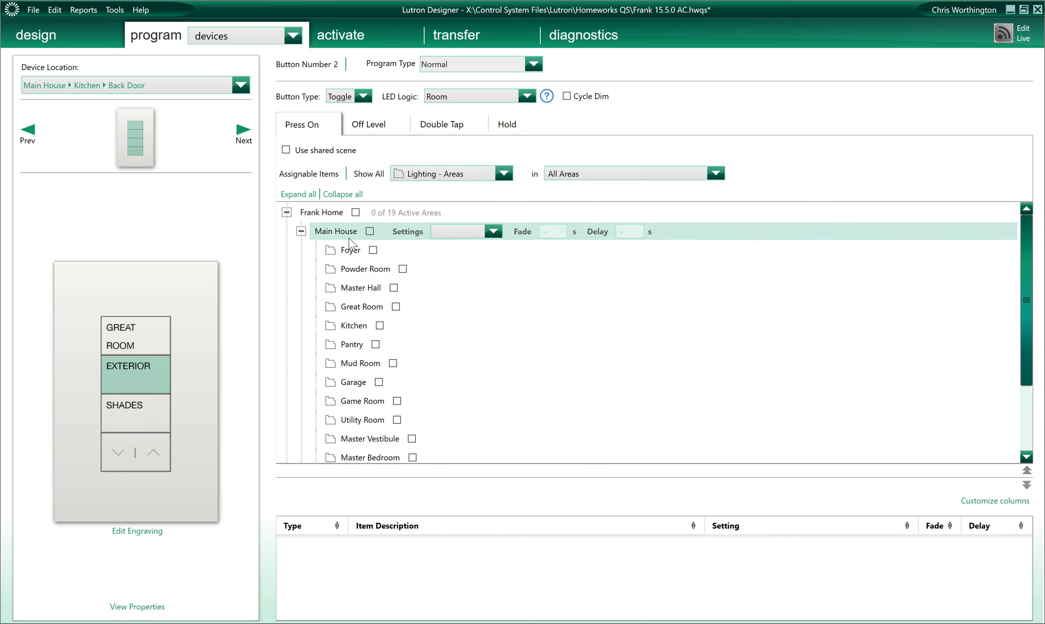
pyautogui.click(504, 173)
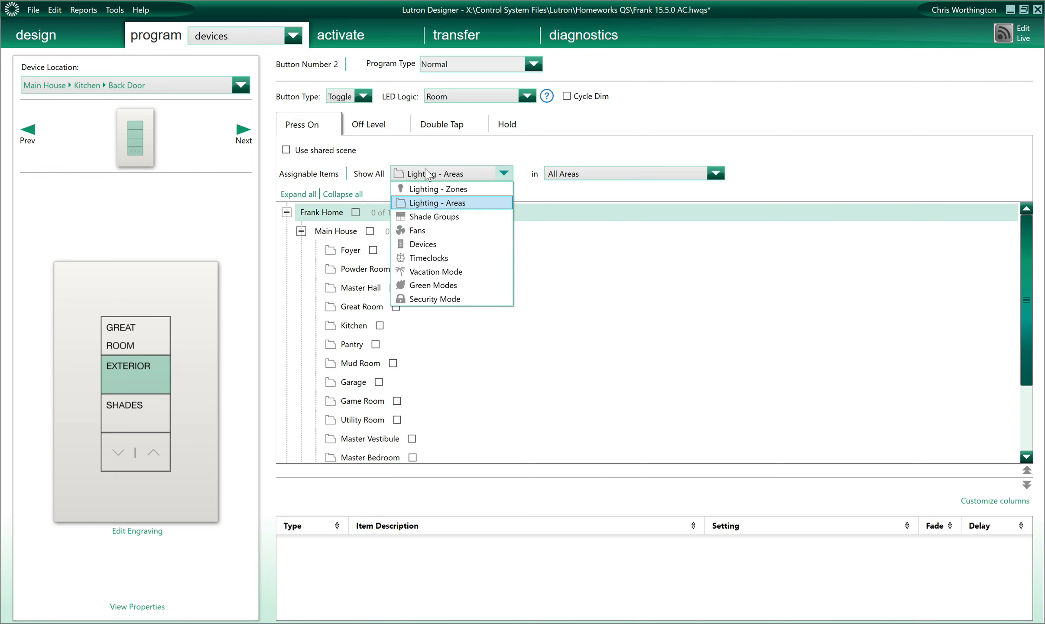
pyautogui.click(431, 187)
pyautogui.click(286, 212)
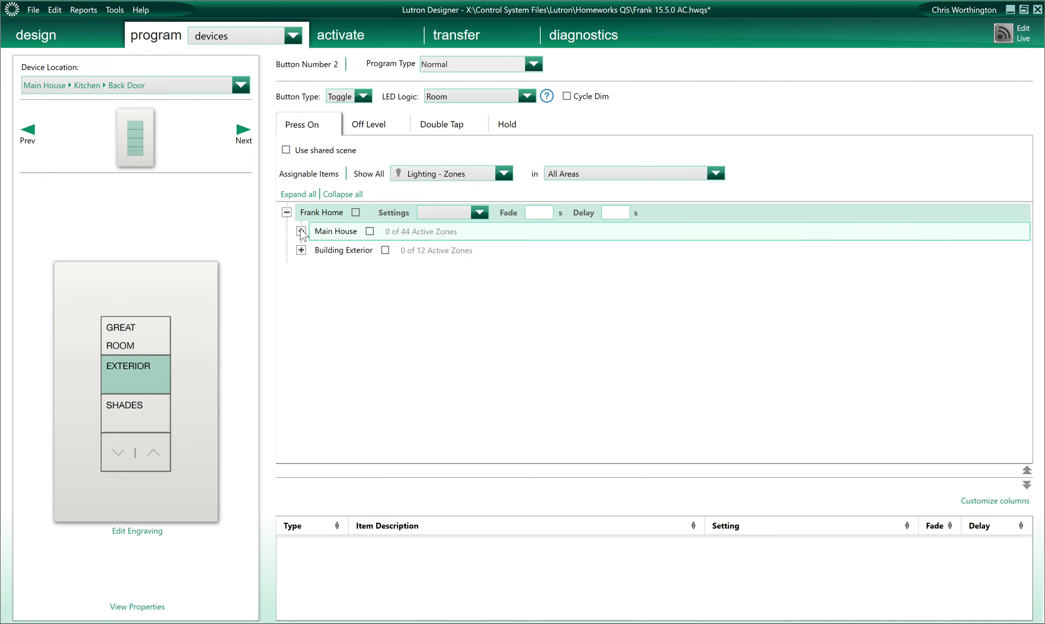
pyautogui.click(301, 231)
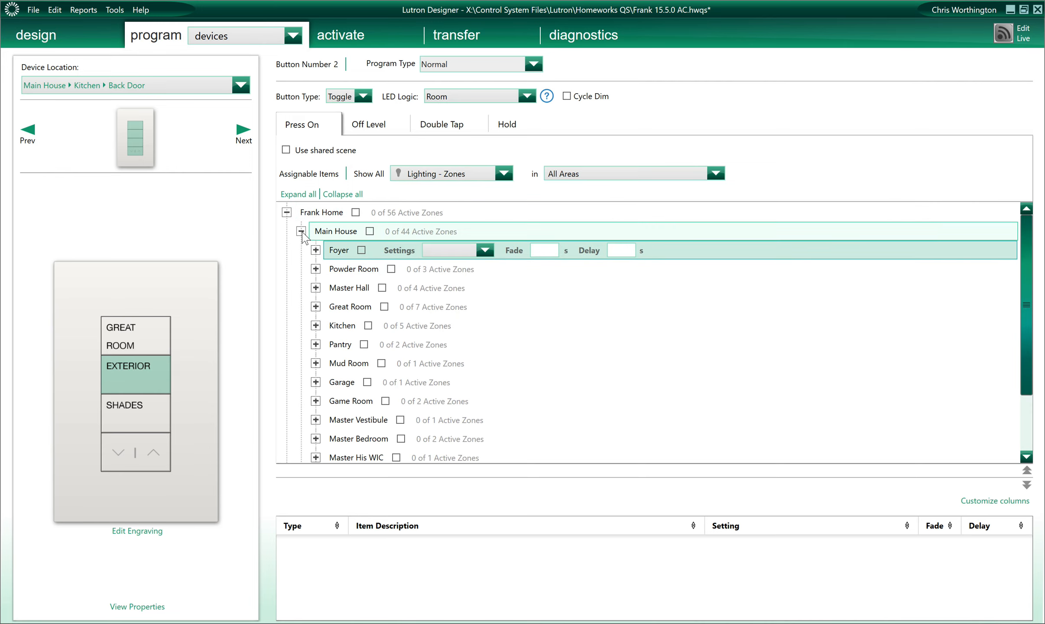
pyautogui.click(301, 231)
pyautogui.click(301, 250)
pyautogui.click(356, 288)
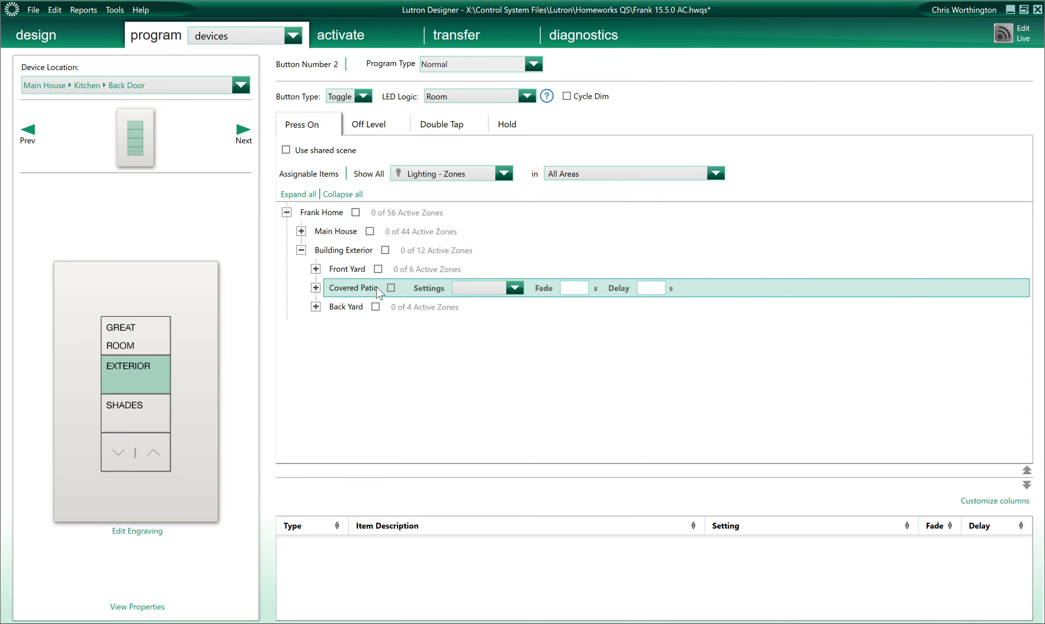
pyautogui.click(300, 250)
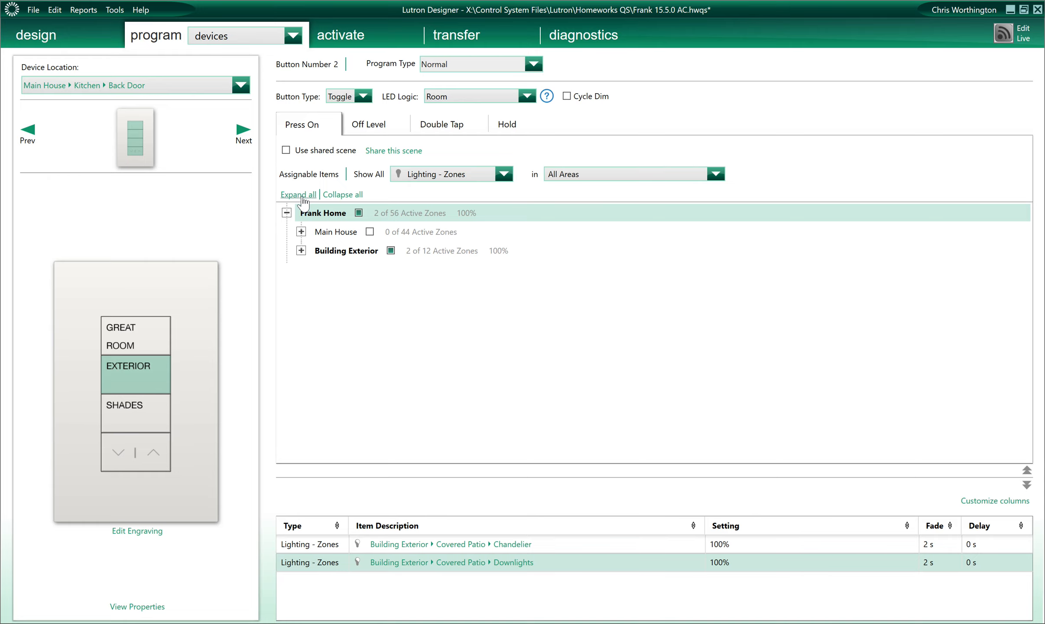
# Try assigning the Great Room shade groups at Open to the Back Door keypad's SHADES button as a toggle.
pyautogui.click(121, 412)
pyautogui.click(449, 178)
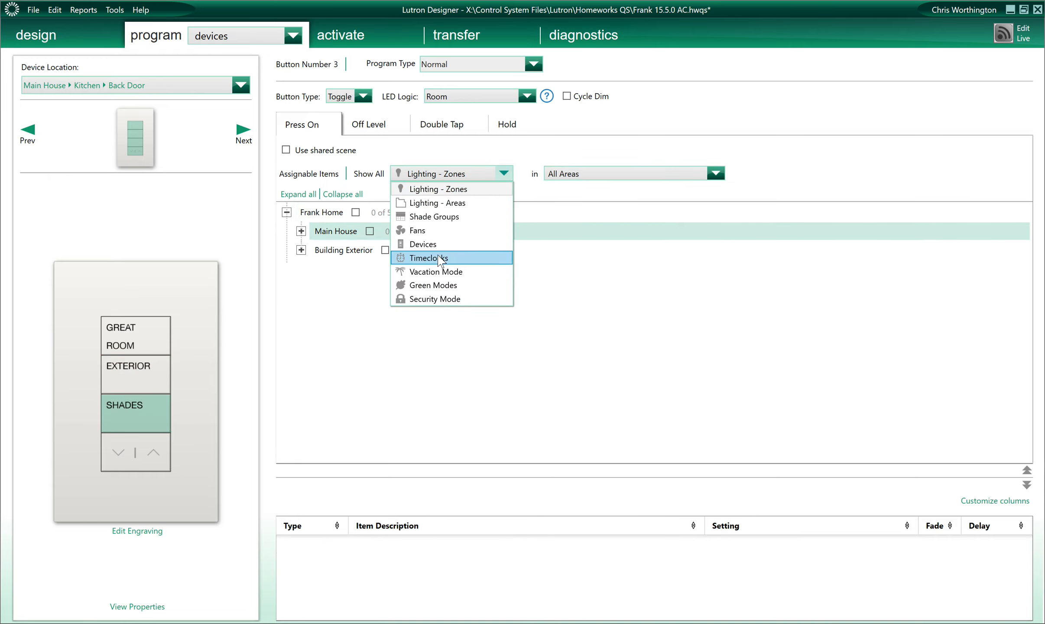
pyautogui.click(435, 216)
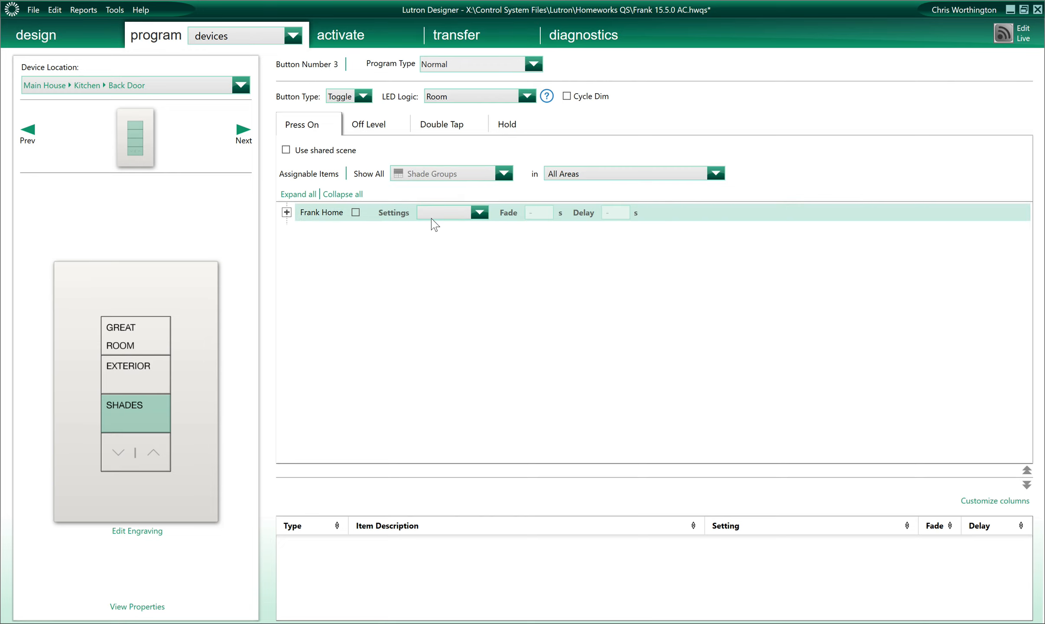
pyautogui.click(287, 212)
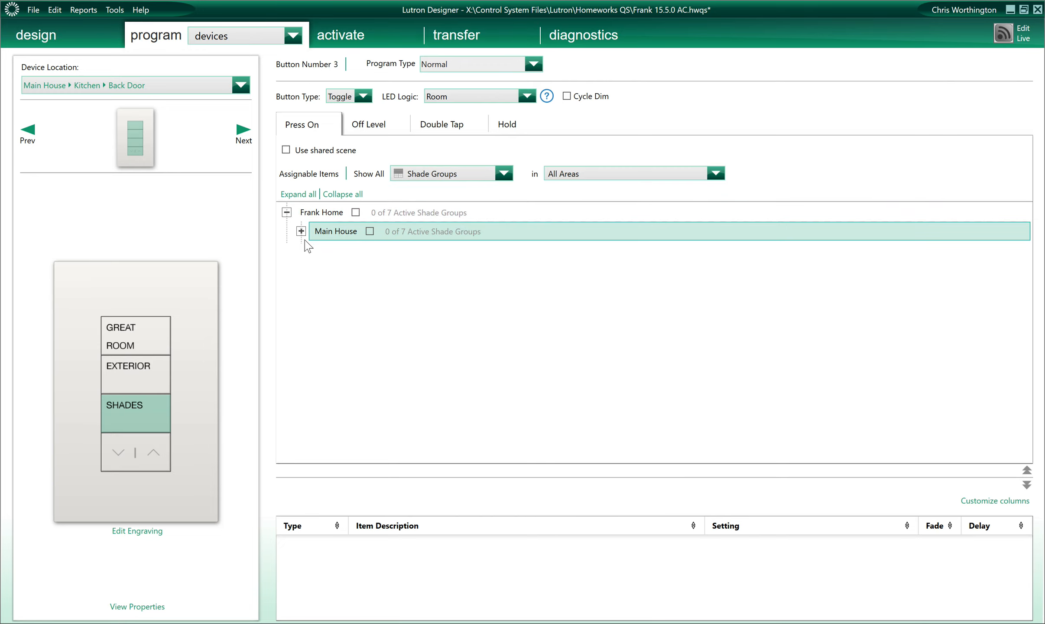
pyautogui.click(303, 232)
pyautogui.click(384, 250)
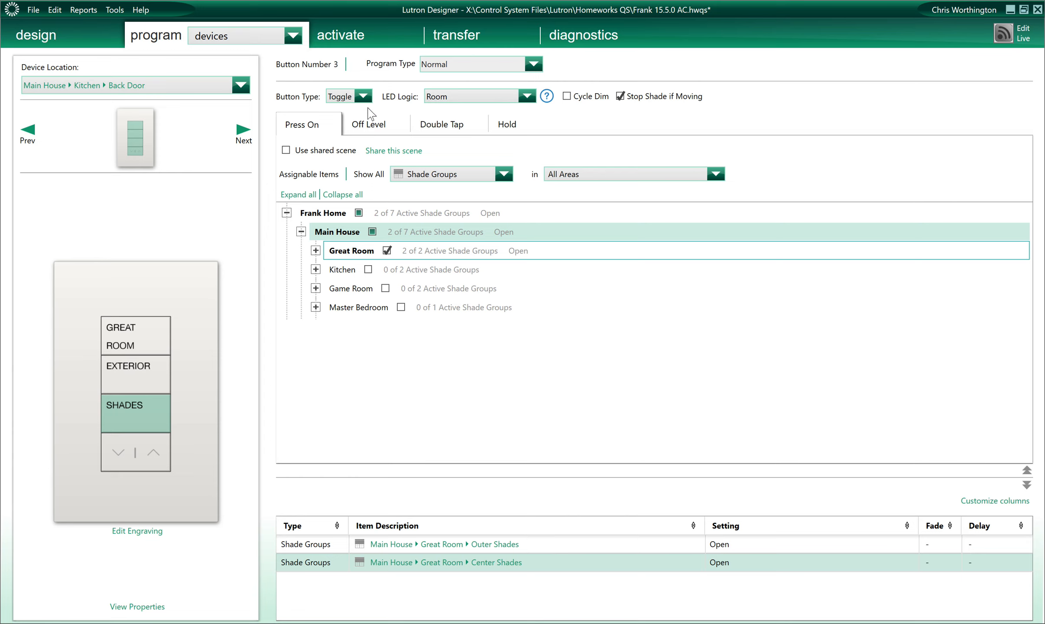
# Change the Back Door keypad's SHADES button type to Open/Stop/Close/Stop and accept clearing its programming.
pyautogui.click(364, 97)
pyautogui.click(334, 181)
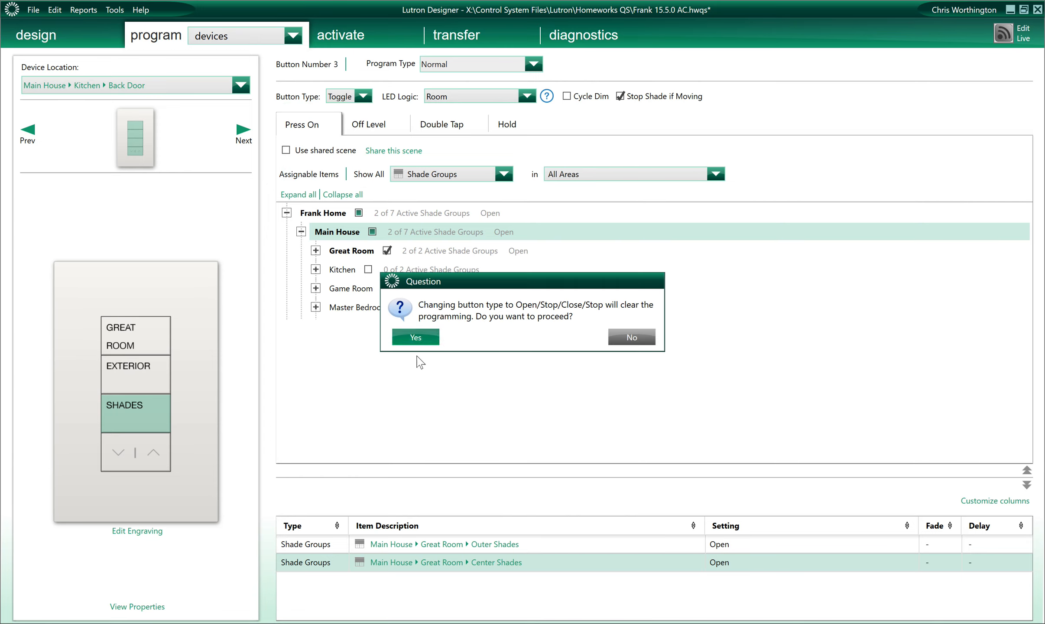
pyautogui.click(415, 338)
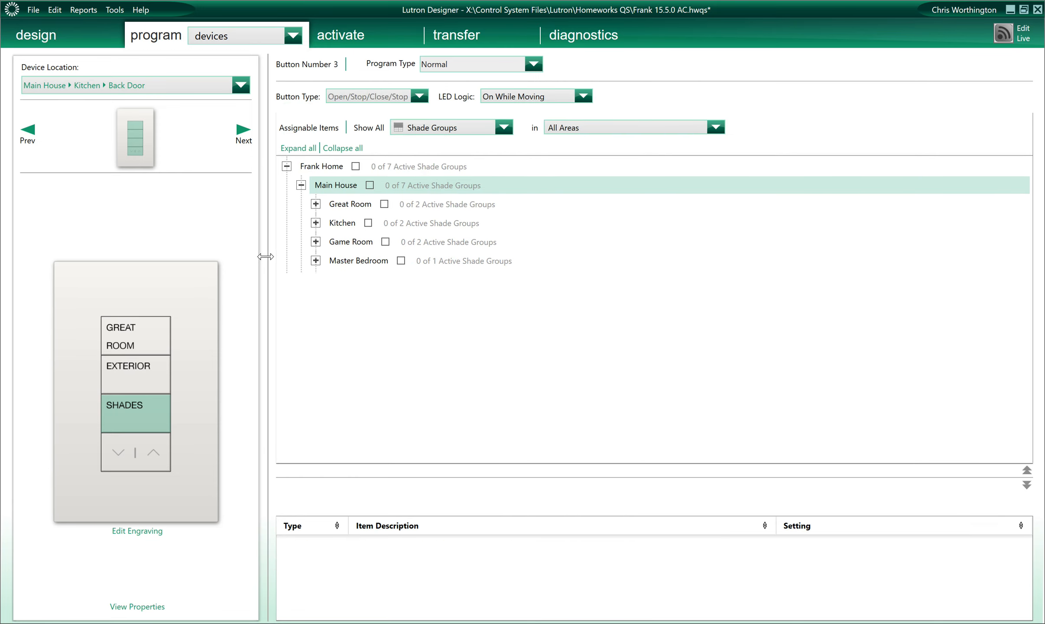
pyautogui.click(244, 134)
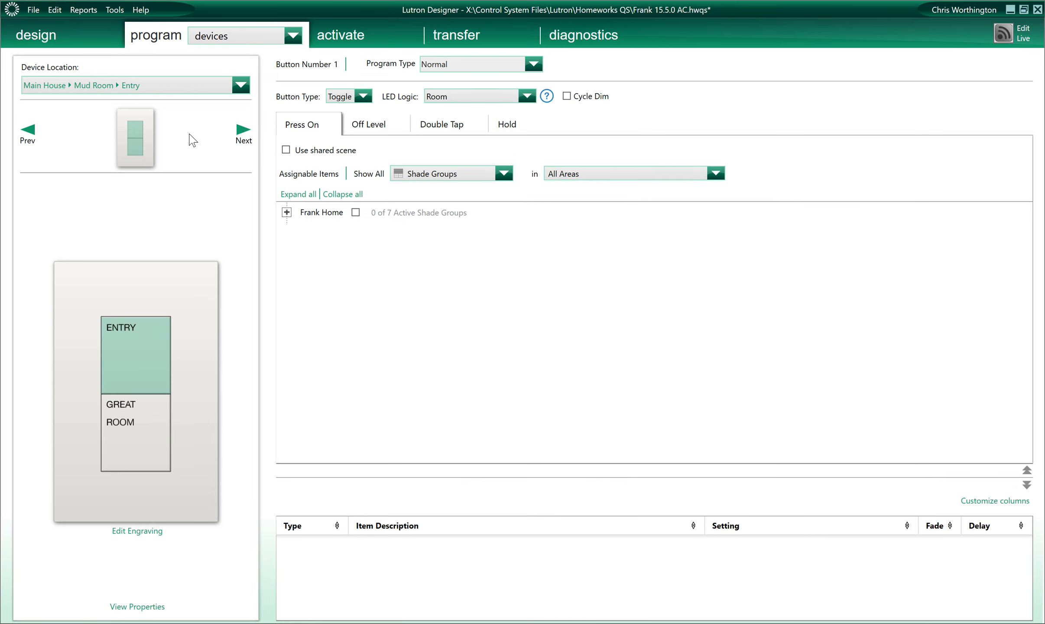
pyautogui.click(28, 131)
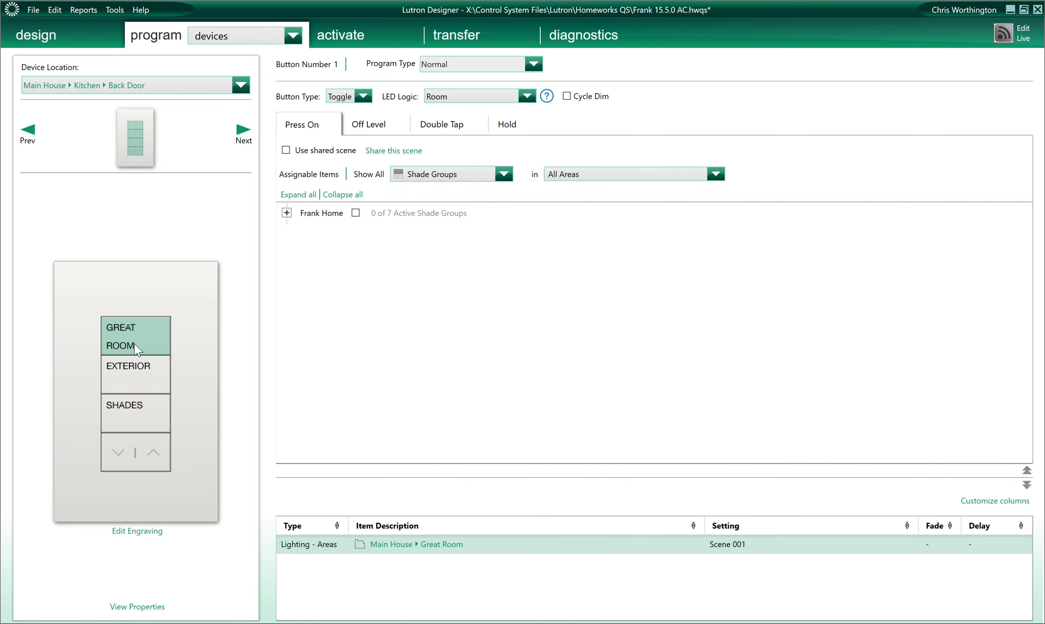
# Open the area scenes definition for the Main House's Great Room.
pyautogui.click(232, 39)
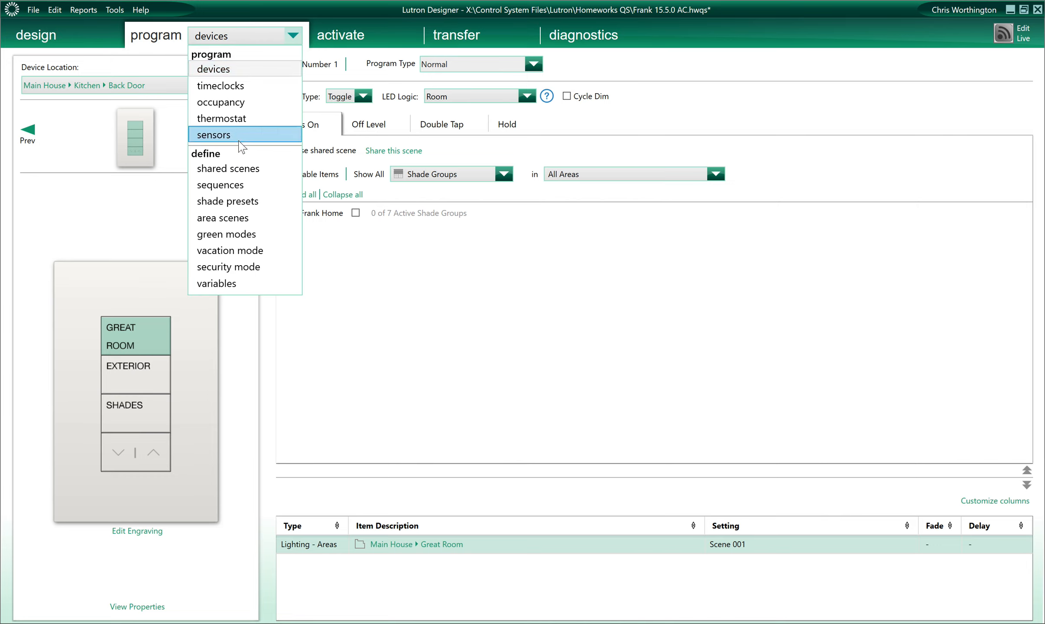
pyautogui.click(230, 218)
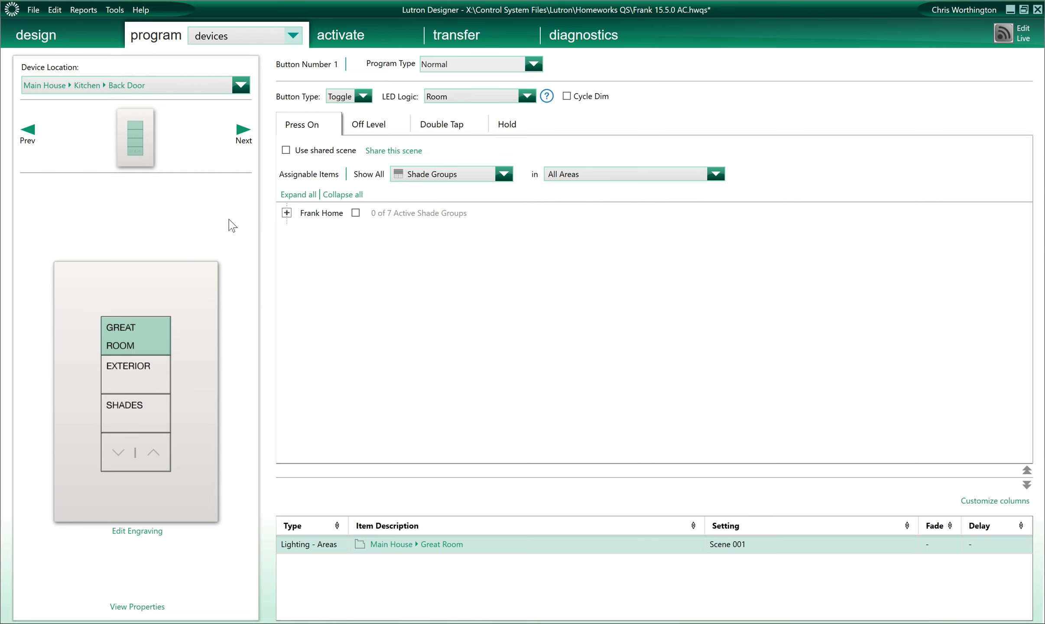
pyautogui.click(104, 87)
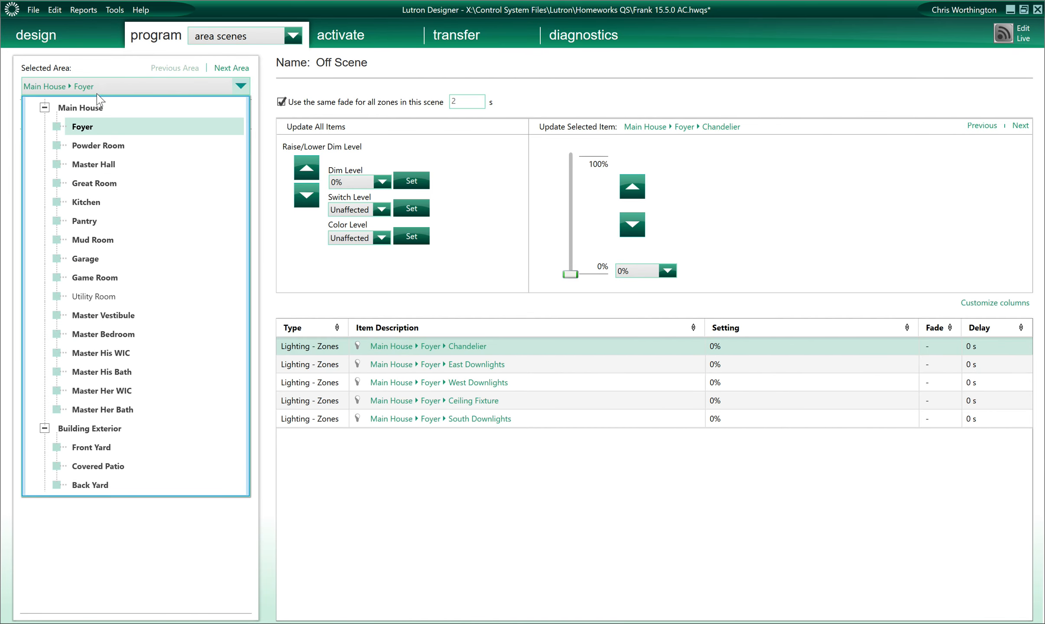
pyautogui.click(87, 184)
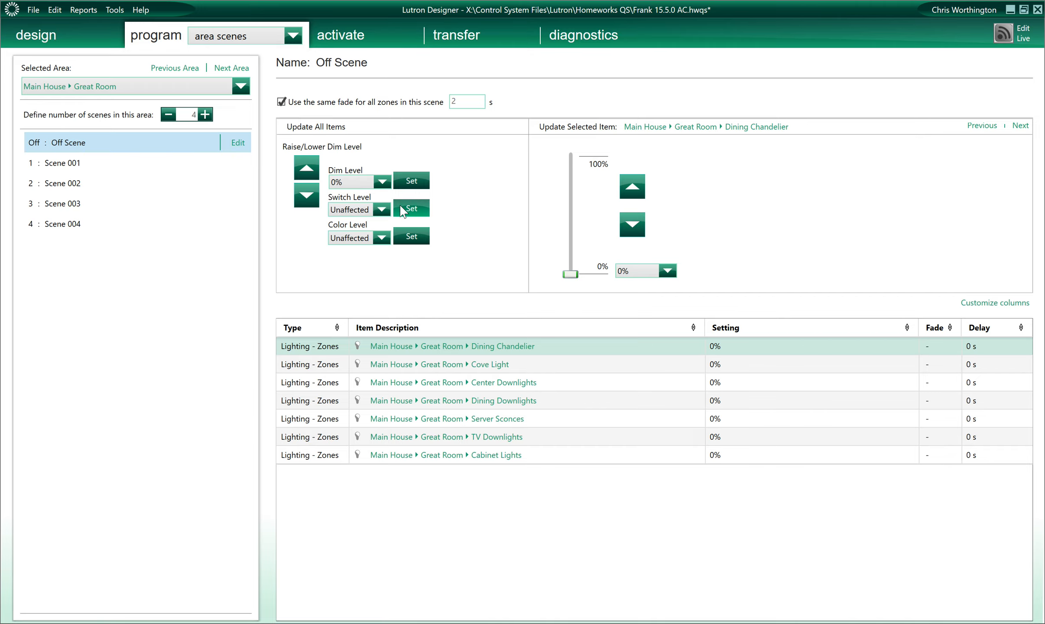
pyautogui.click(928, 348)
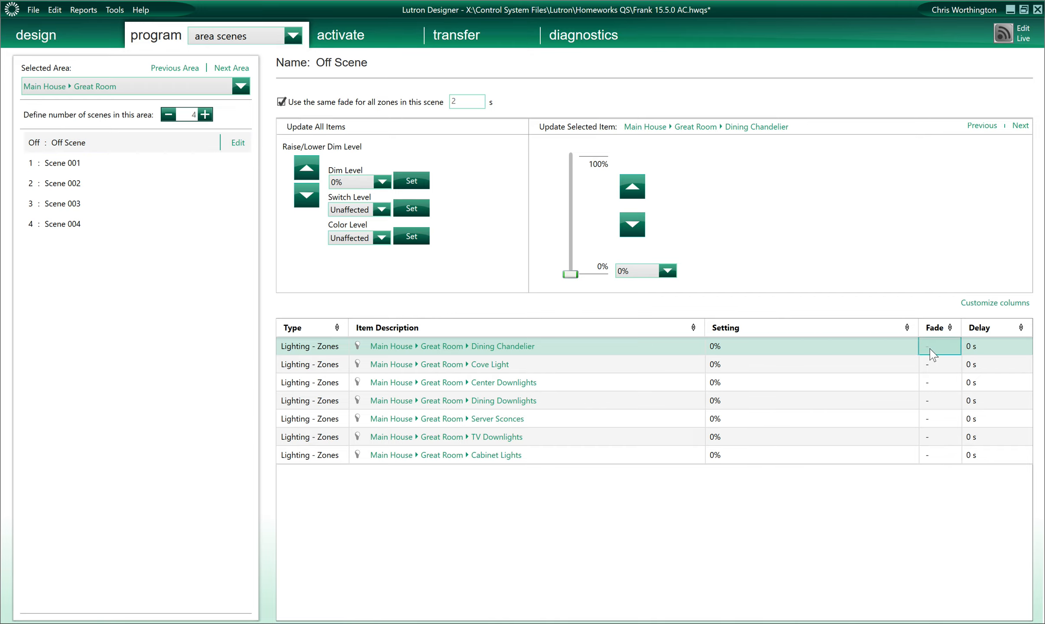
pyautogui.click(60, 143)
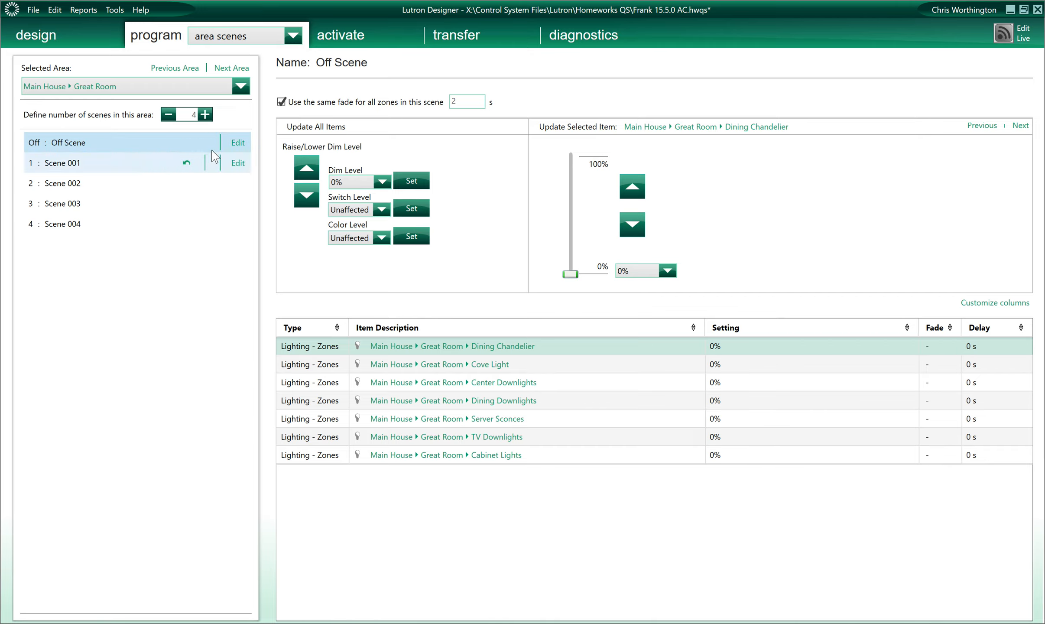
pyautogui.click(238, 143)
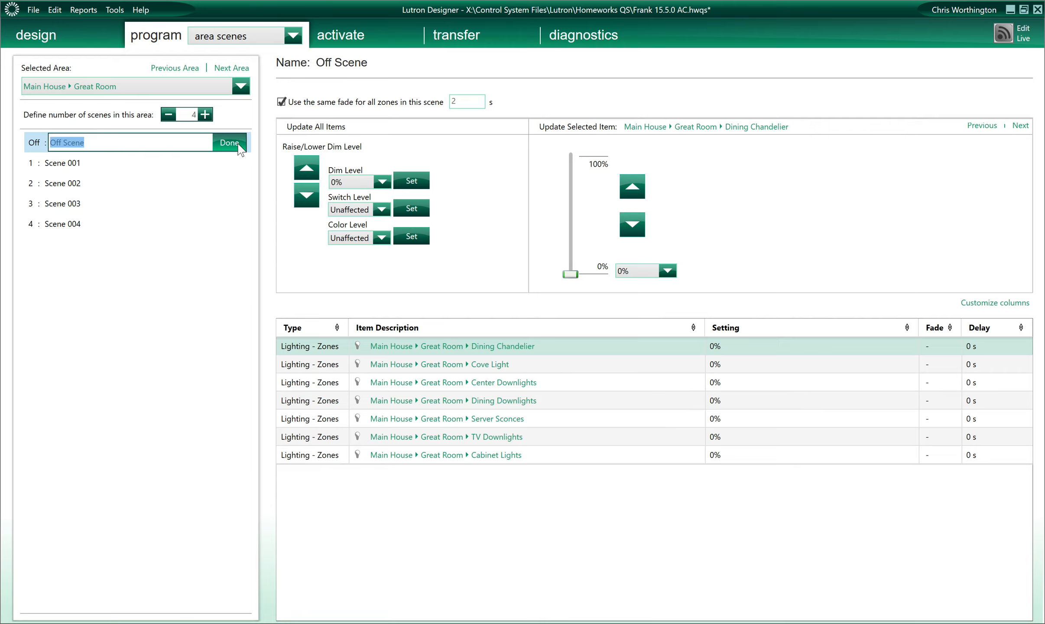
pyautogui.click(164, 145)
pyautogui.click(229, 143)
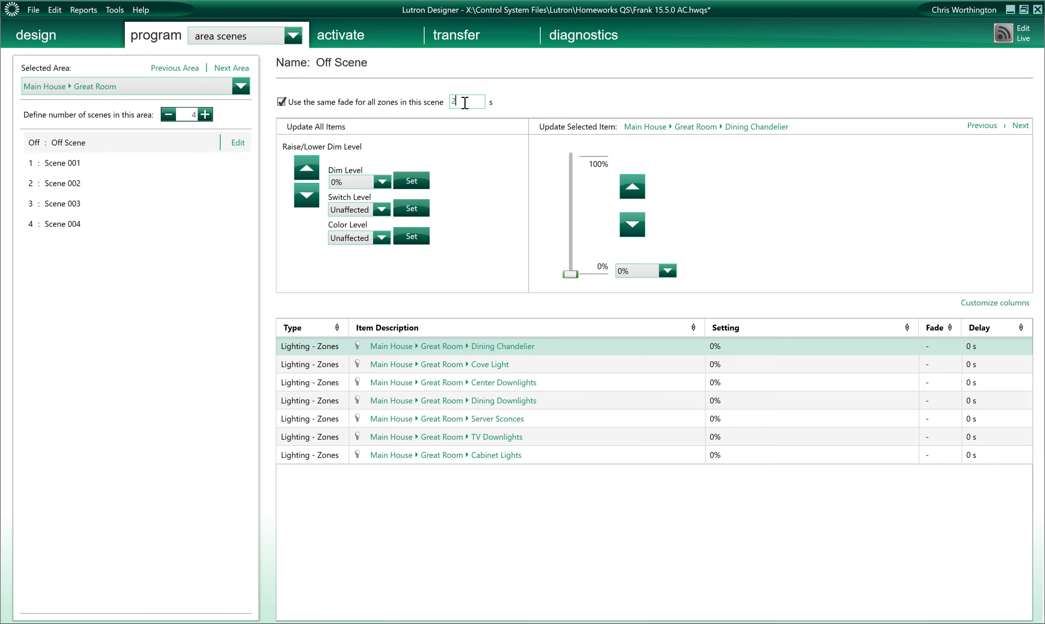
# Set the common fade of the Great Room's Scene 001 to 1 s and rename the scene Bright.
pyautogui.click(65, 164)
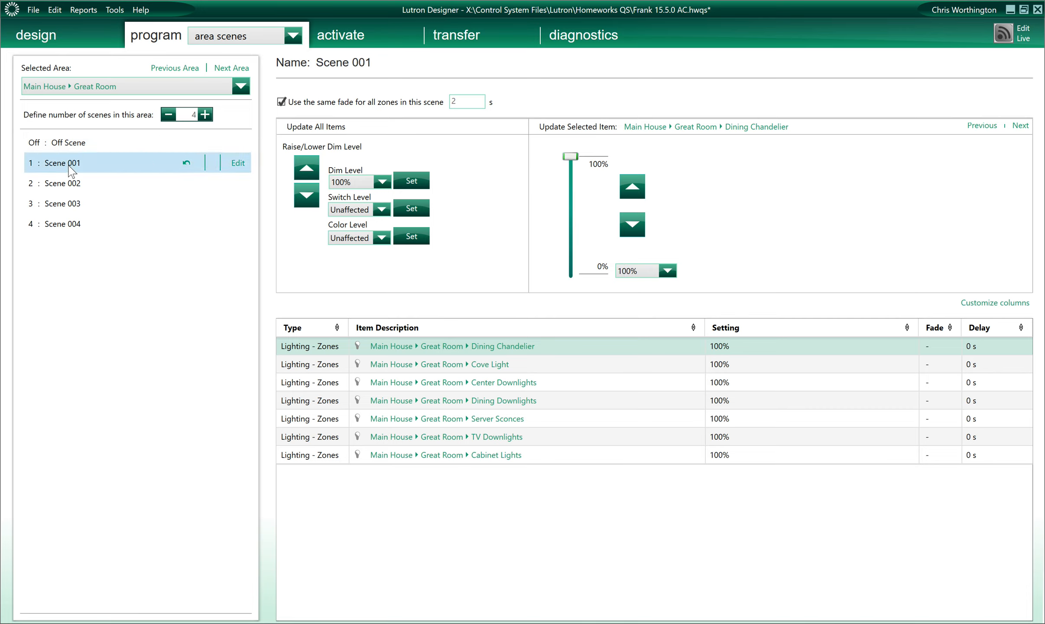
pyautogui.click(462, 108)
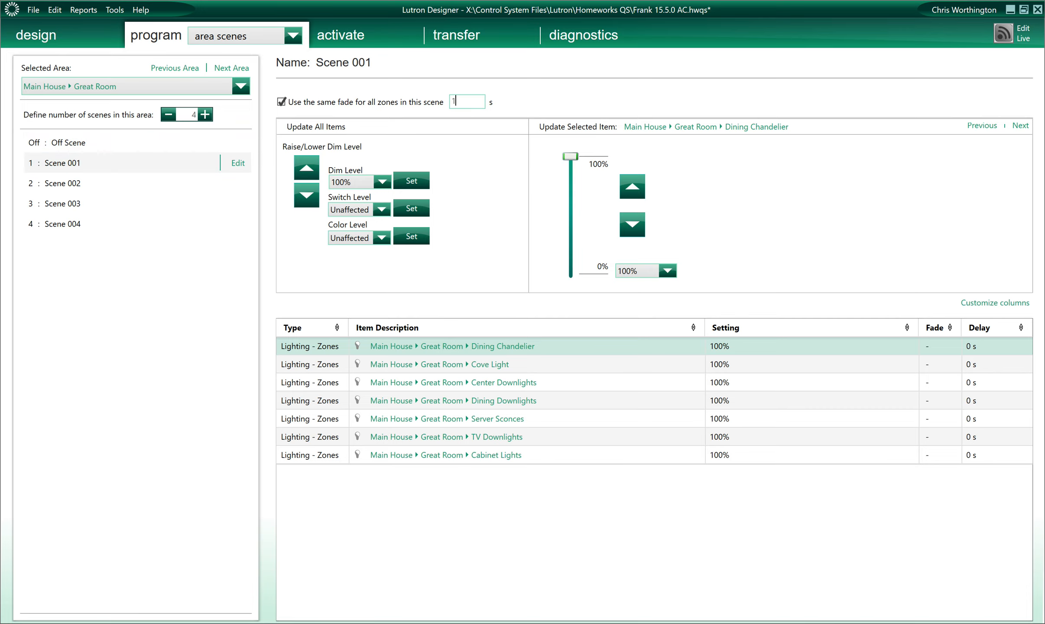
pyautogui.click(73, 165)
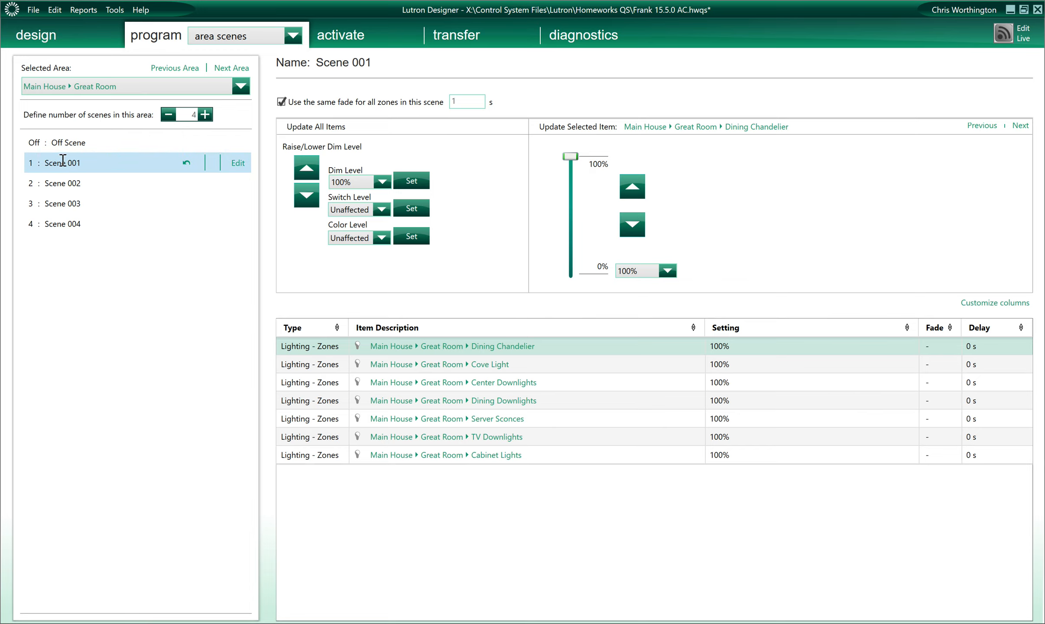
pyautogui.doubleClick(63, 163)
pyautogui.write('Bright')
pyautogui.press('Return')
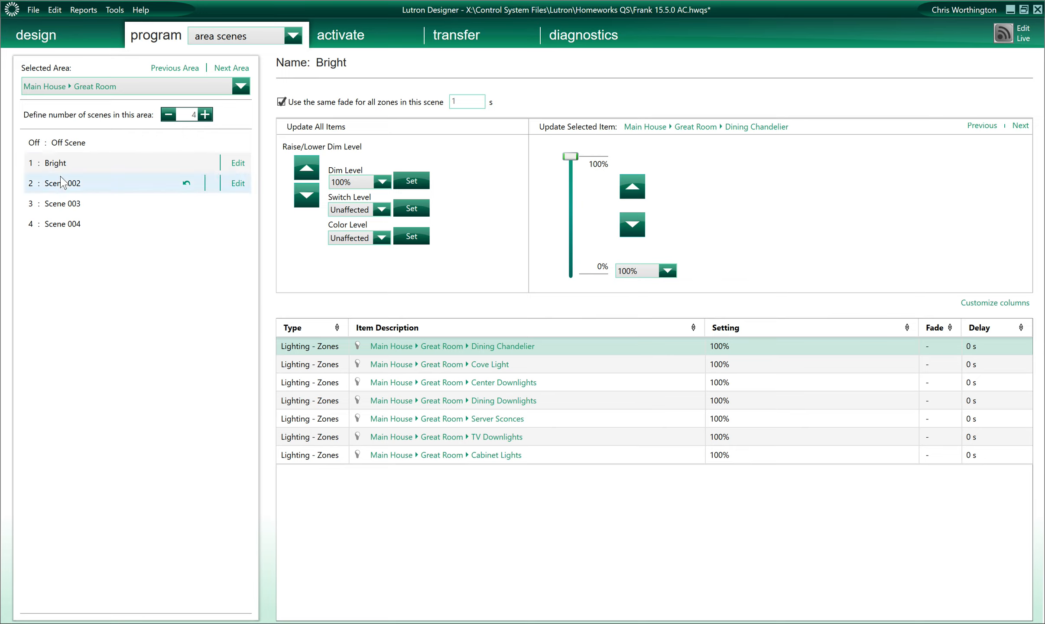
# Rename the Great Room's Scene 002 as Evening.
pyautogui.doubleClick(62, 182)
pyautogui.press('BackSpace')
pyautogui.doubleClick(60, 182)
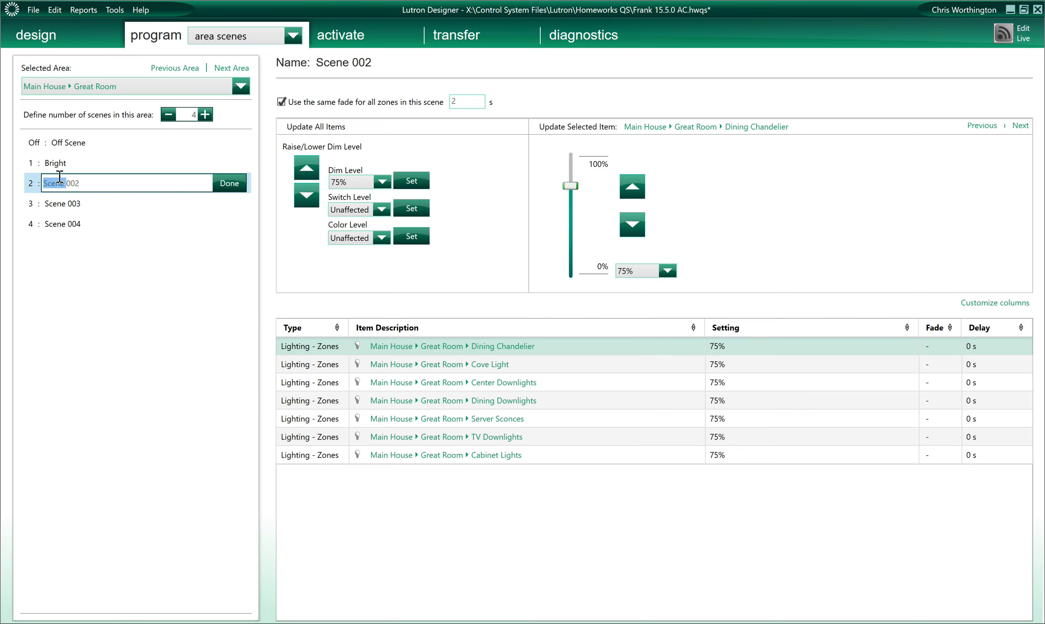
pyautogui.press('BackSpace')
pyautogui.write('Evening')
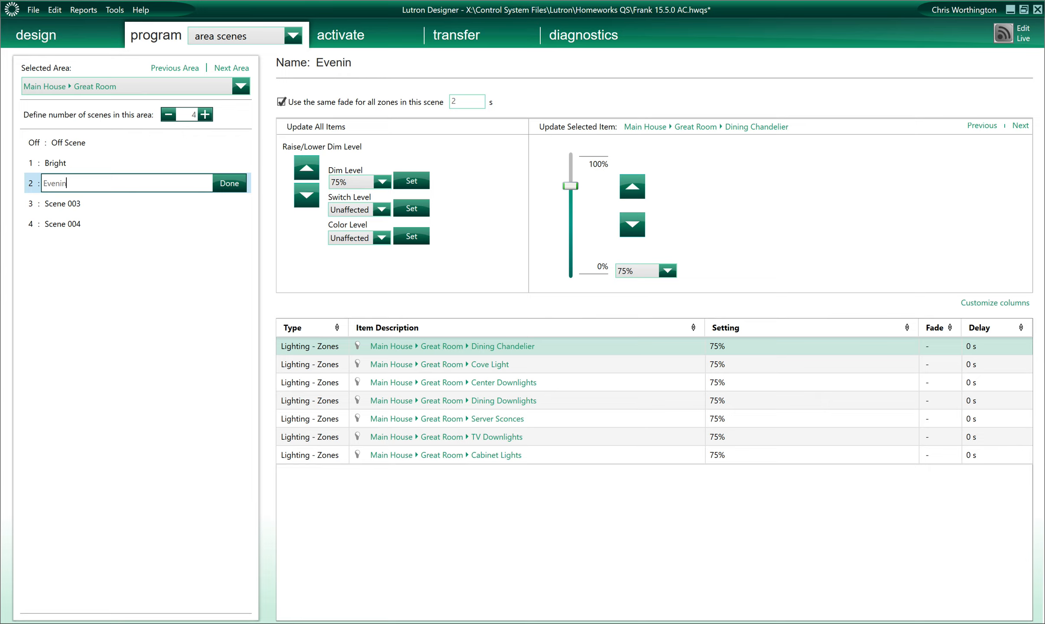
pyautogui.press('Return')
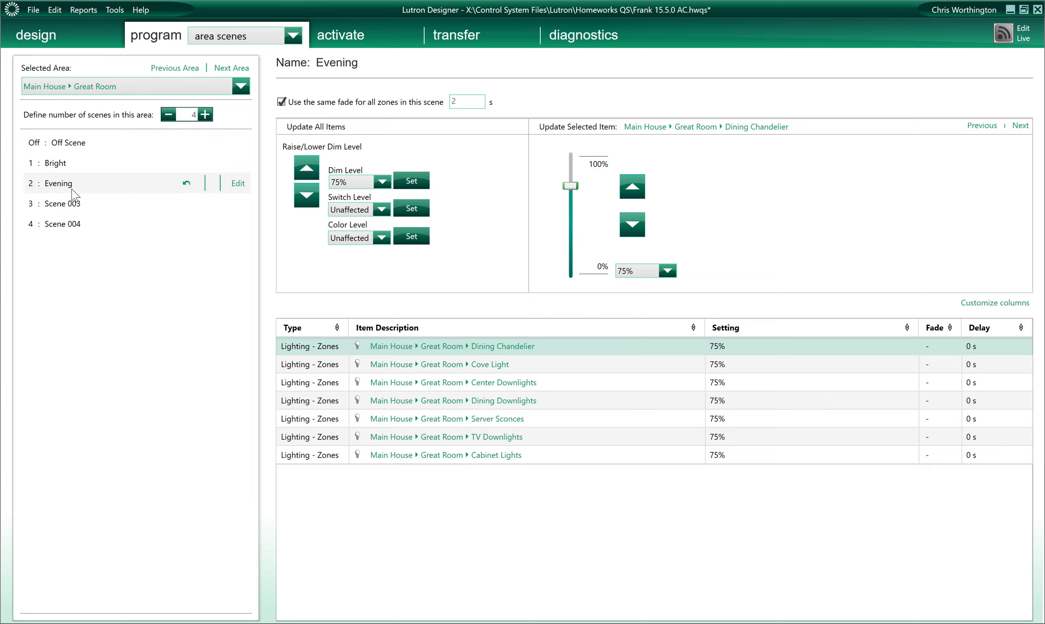
# Review the zone levels of the Great Room's Scene 003 and Bright scene.
pyautogui.click(79, 212)
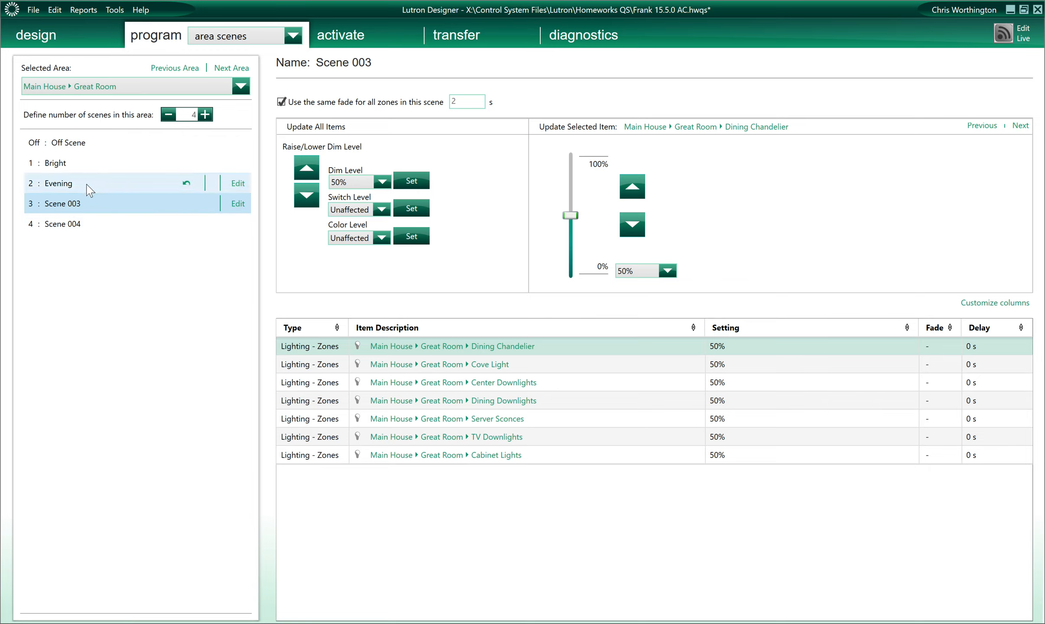
pyautogui.click(83, 165)
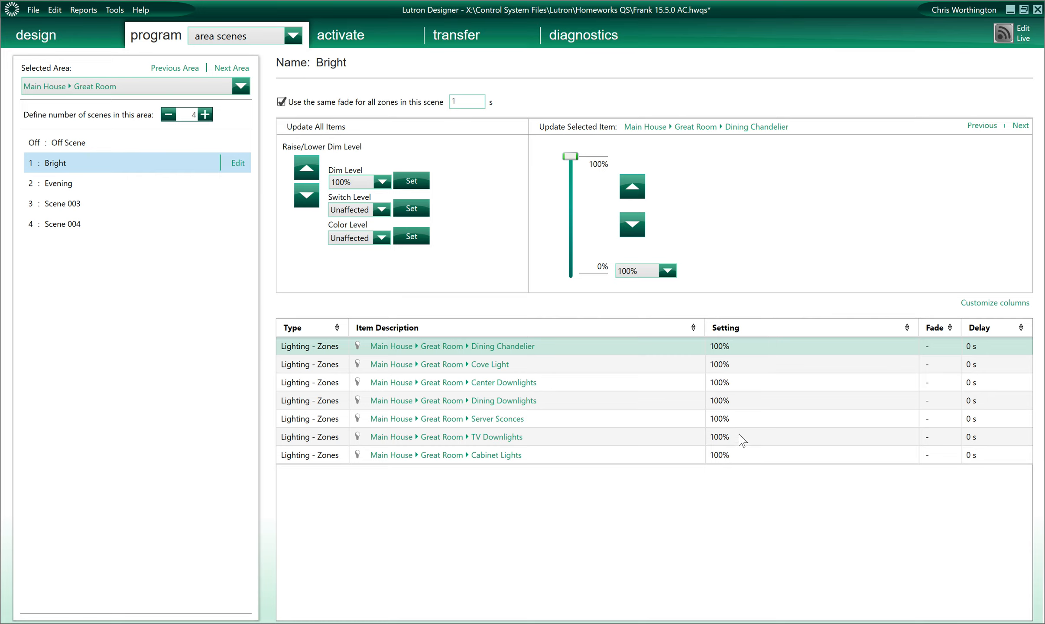
pyautogui.click(728, 368)
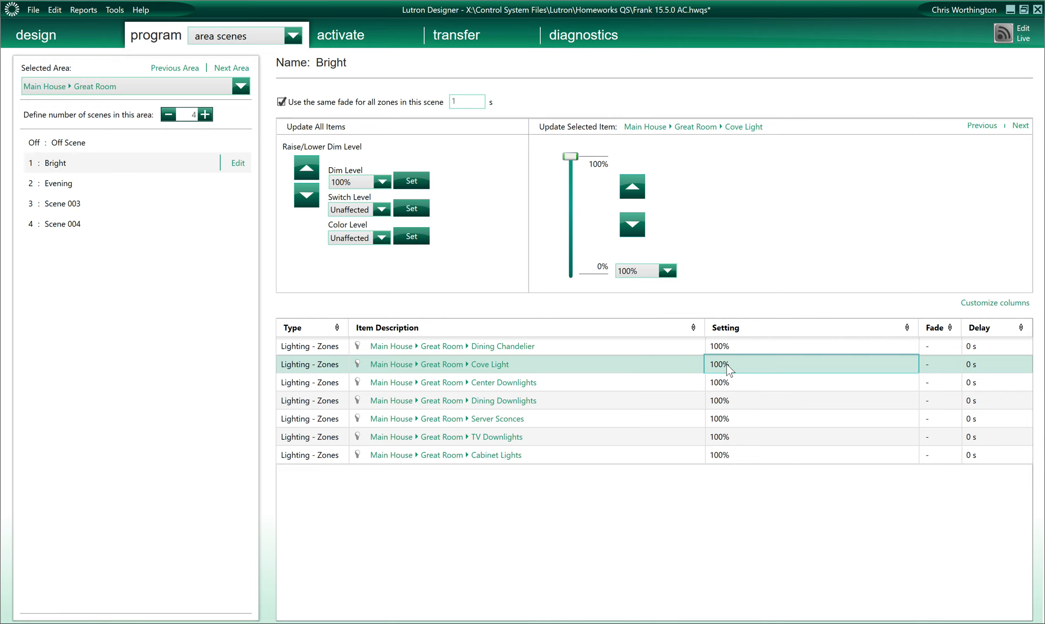
pyautogui.click(728, 366)
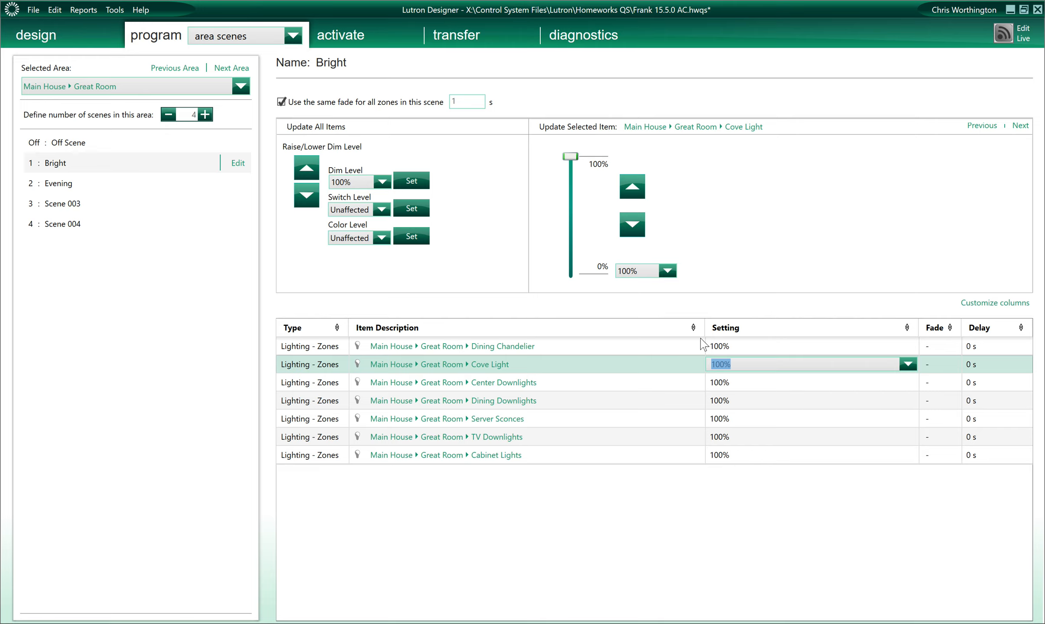
pyautogui.click(734, 352)
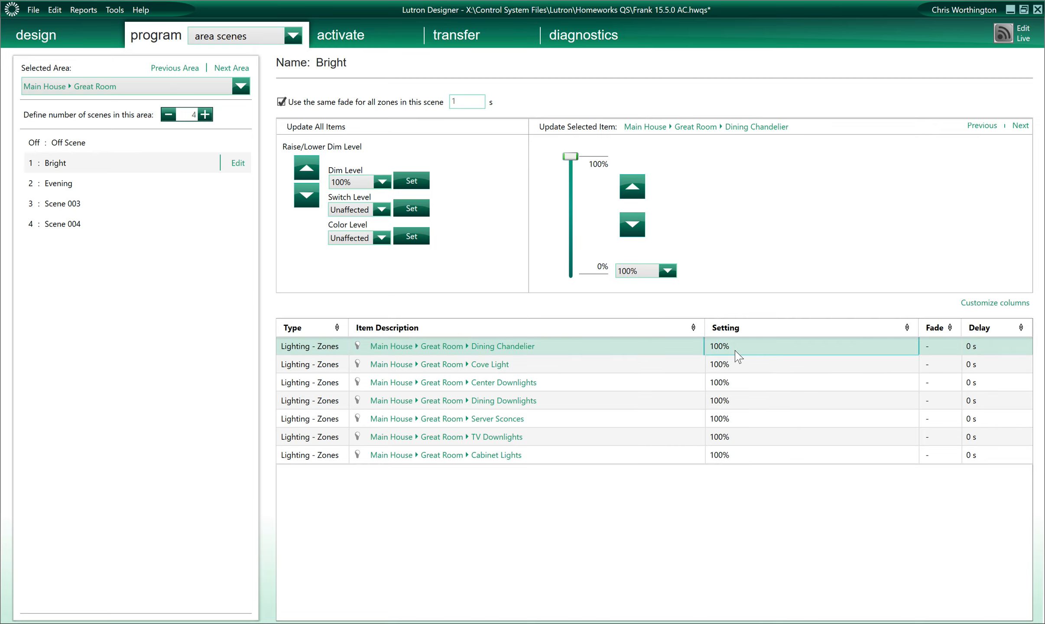
# Set the dim level of all zones in the Great Room's Evening scene to 50%.
pyautogui.click(74, 186)
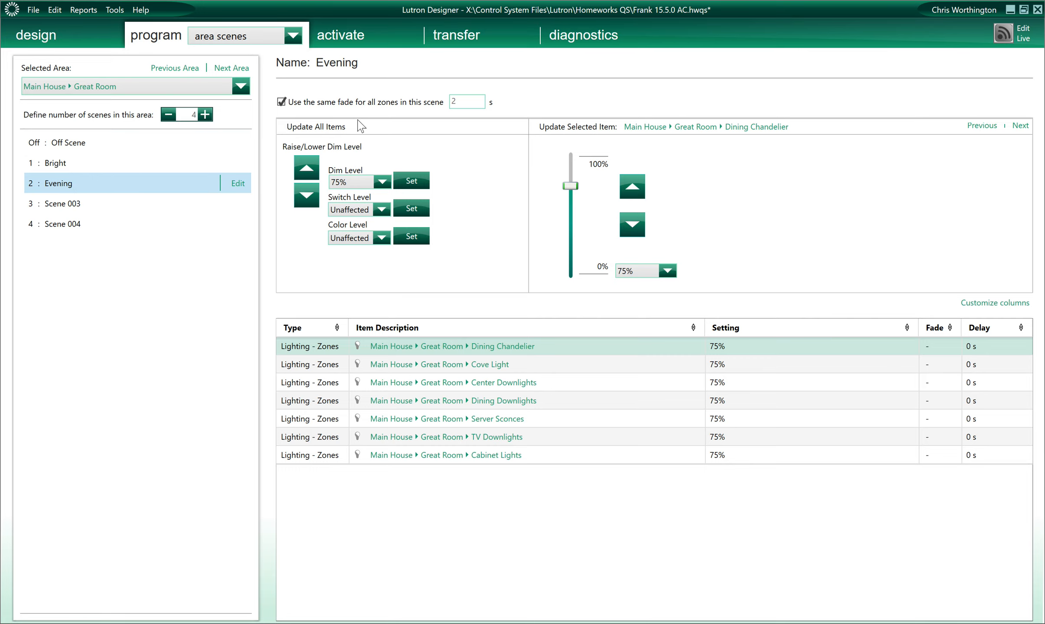
pyautogui.click(464, 99)
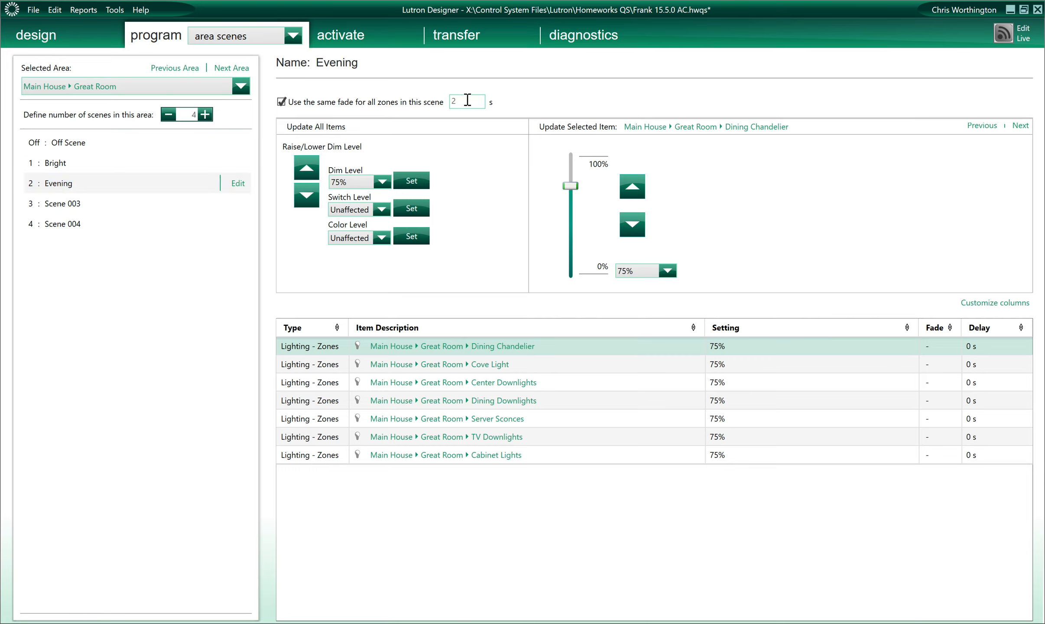
pyautogui.doubleClick(465, 104)
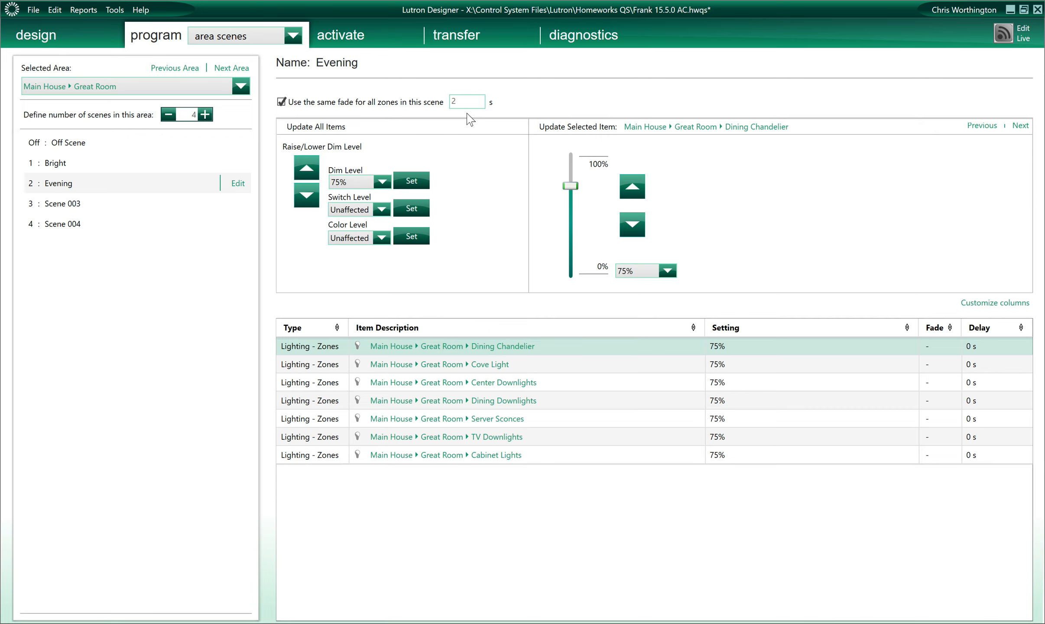
pyautogui.click(382, 182)
pyautogui.click(358, 238)
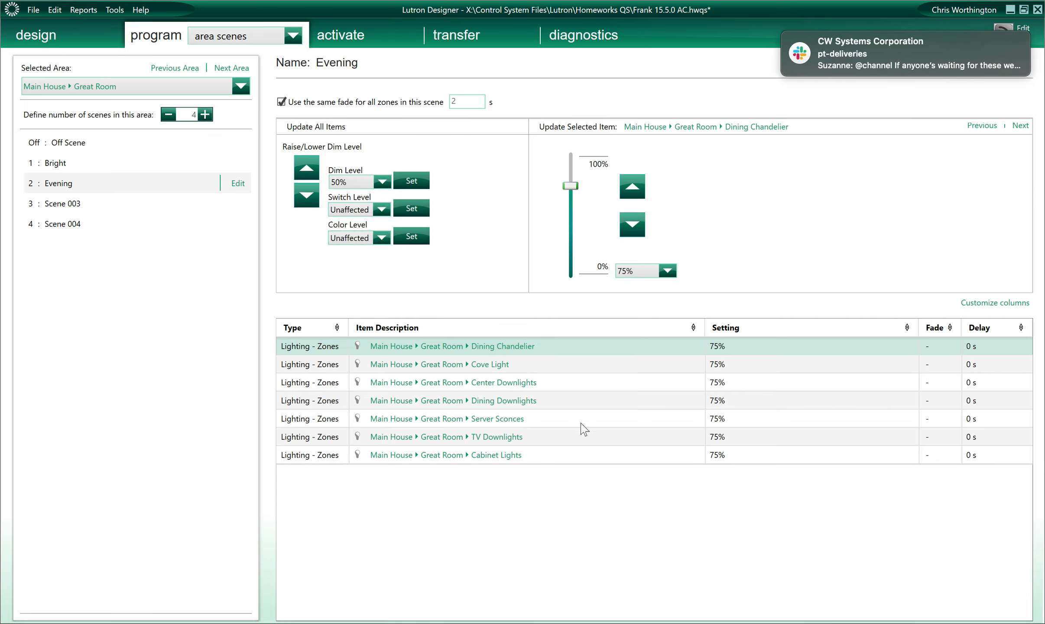
pyautogui.click(412, 182)
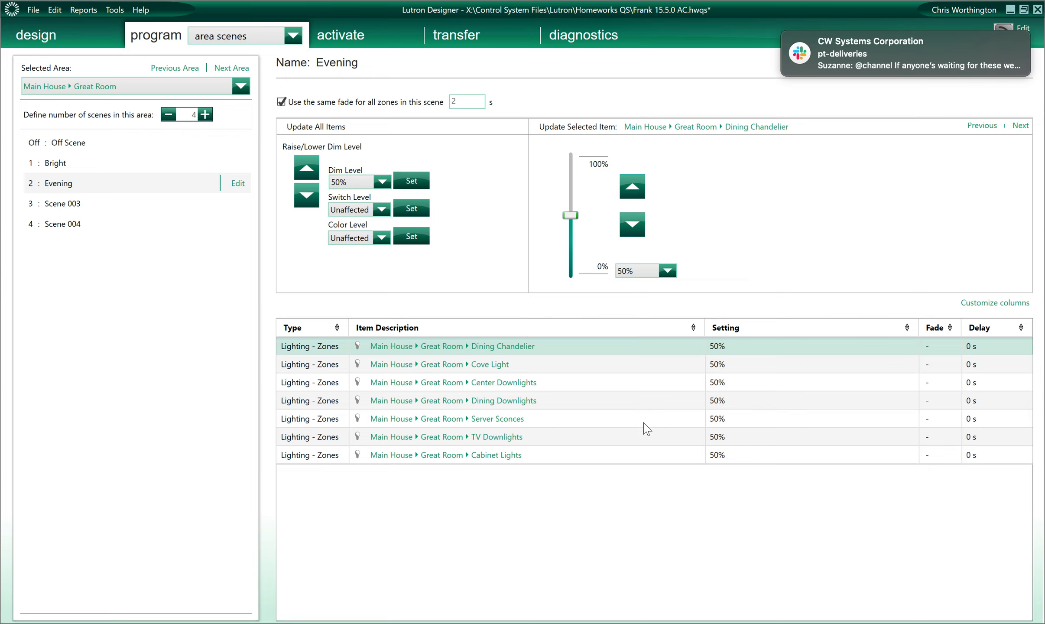
# Set the TV Downlights to 25% and the Cove Light to 75% in the Evening scene.
pyautogui.click(720, 437)
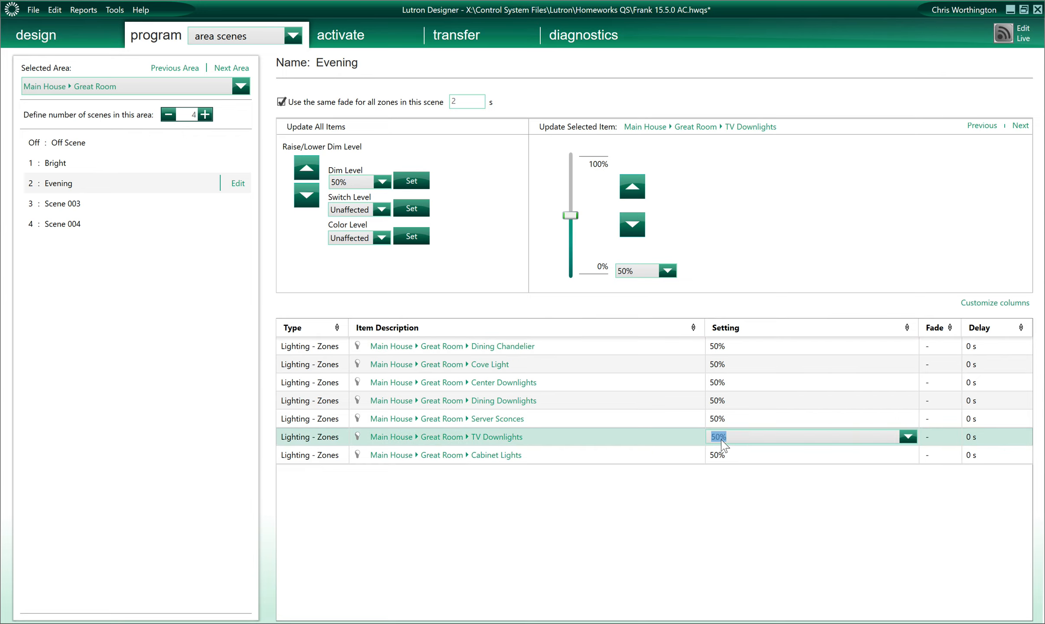
pyautogui.click(908, 437)
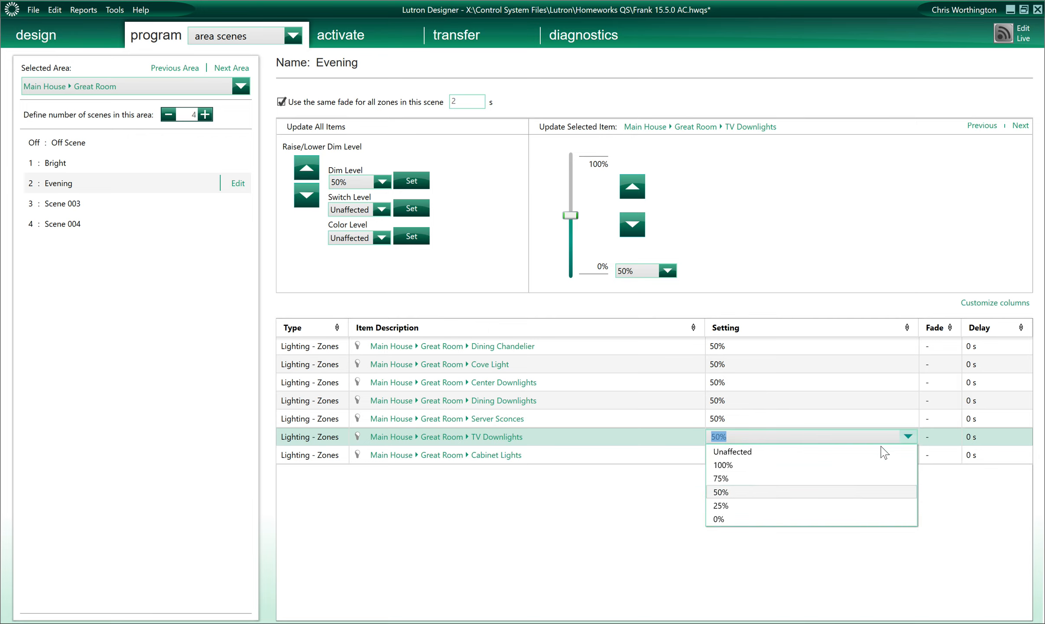
pyautogui.click(797, 506)
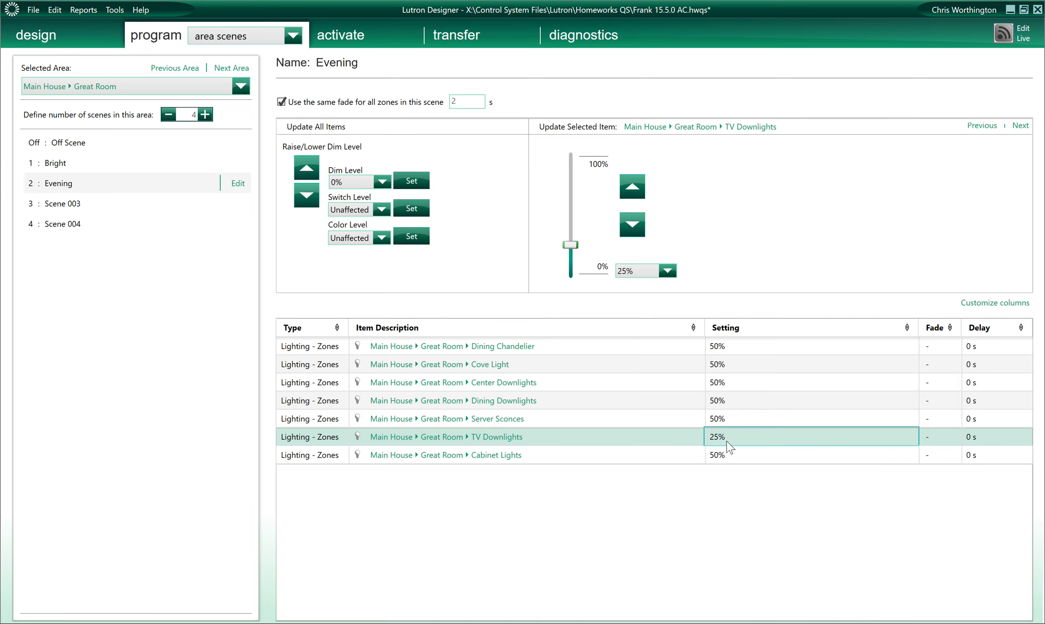
pyautogui.click(723, 364)
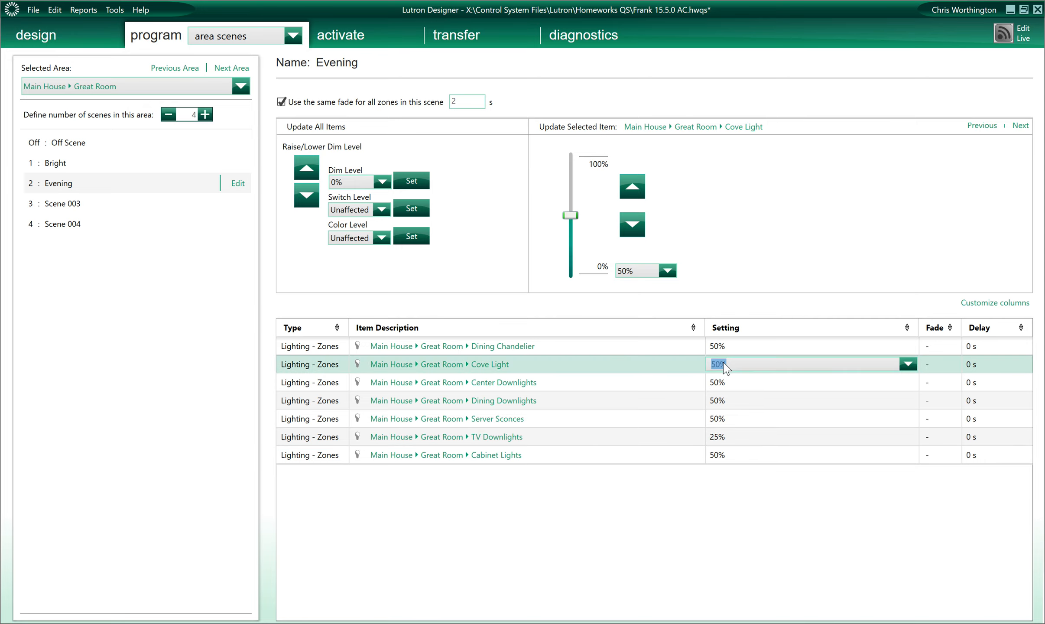
pyautogui.click(908, 364)
pyautogui.click(793, 411)
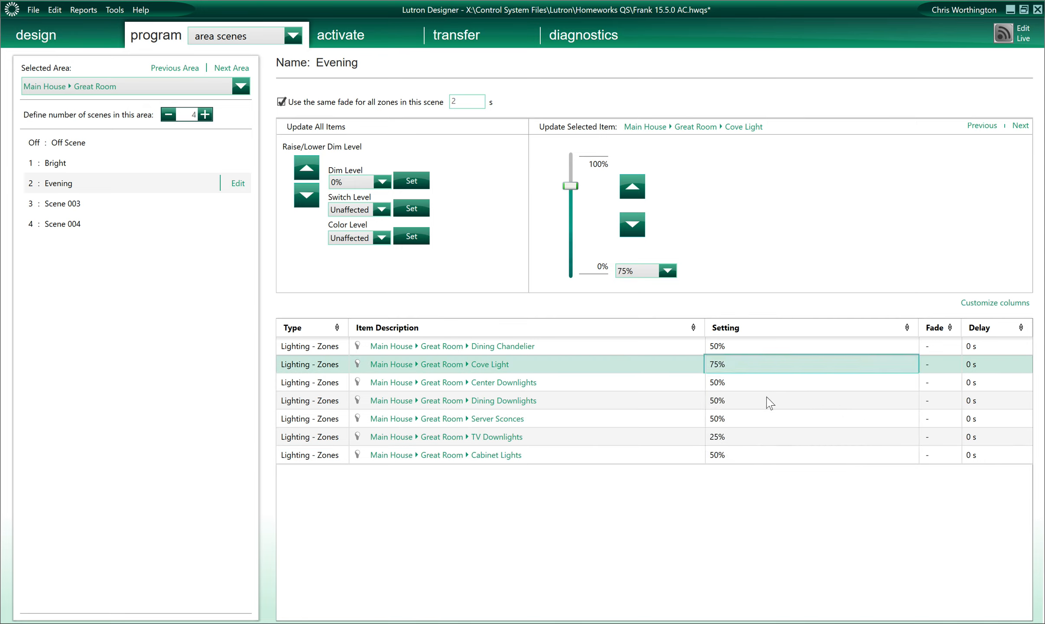
# Set the Server Sconces to 25% in the Great Room's Evening scene.
pyautogui.click(734, 421)
pyautogui.click(795, 421)
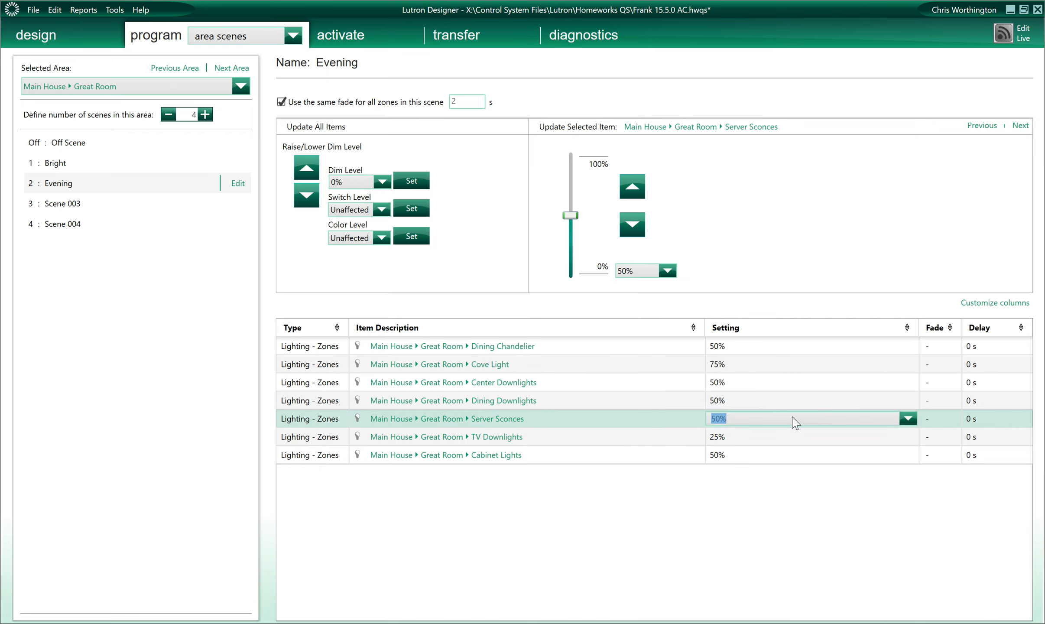
pyautogui.click(908, 419)
pyautogui.click(785, 494)
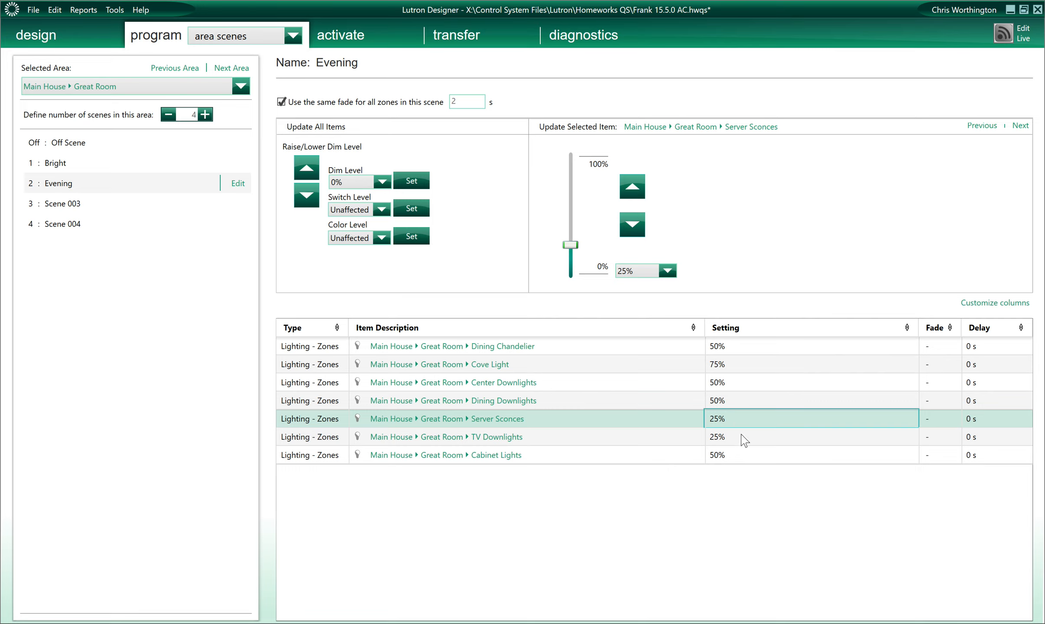
pyautogui.click(739, 418)
pyautogui.click(736, 439)
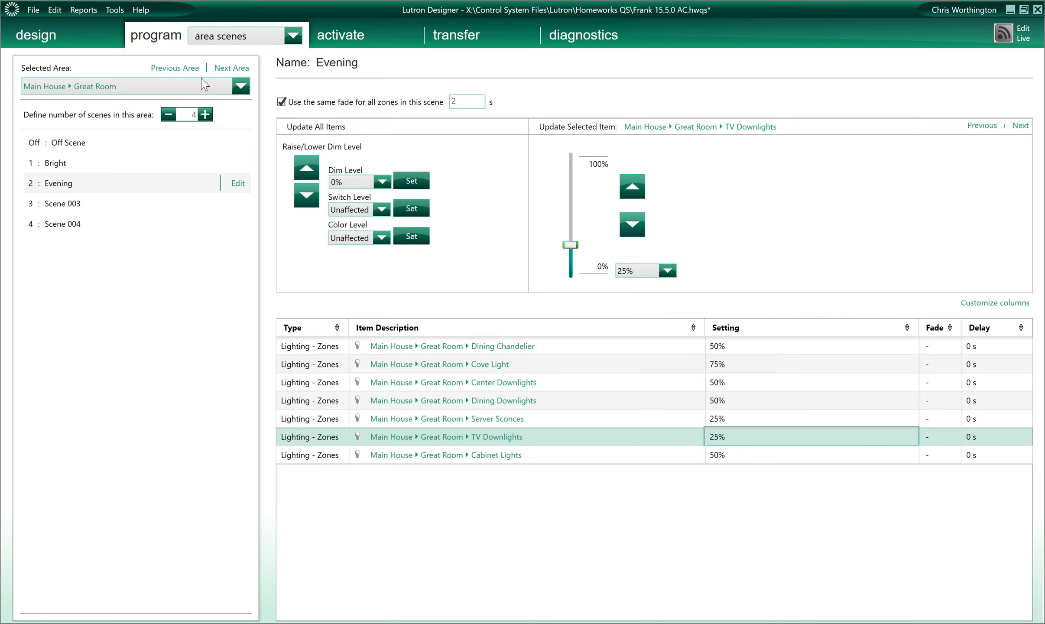
# Look at the Master Hall's area scenes, then return to the Great Room and view the list of areas.
pyautogui.click(220, 42)
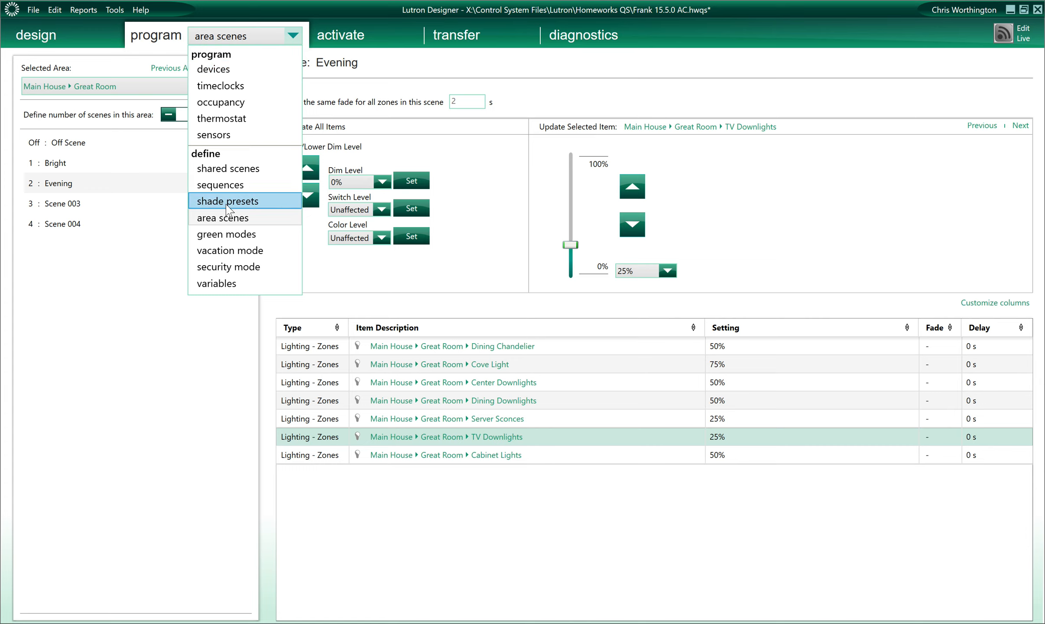
pyautogui.click(228, 218)
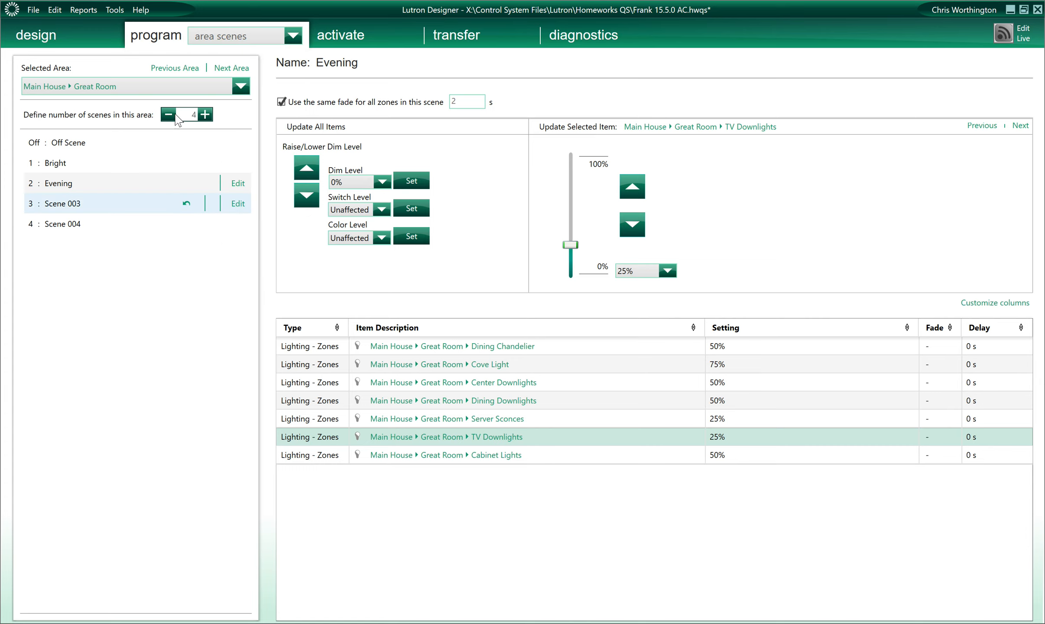
pyautogui.click(174, 203)
pyautogui.click(185, 69)
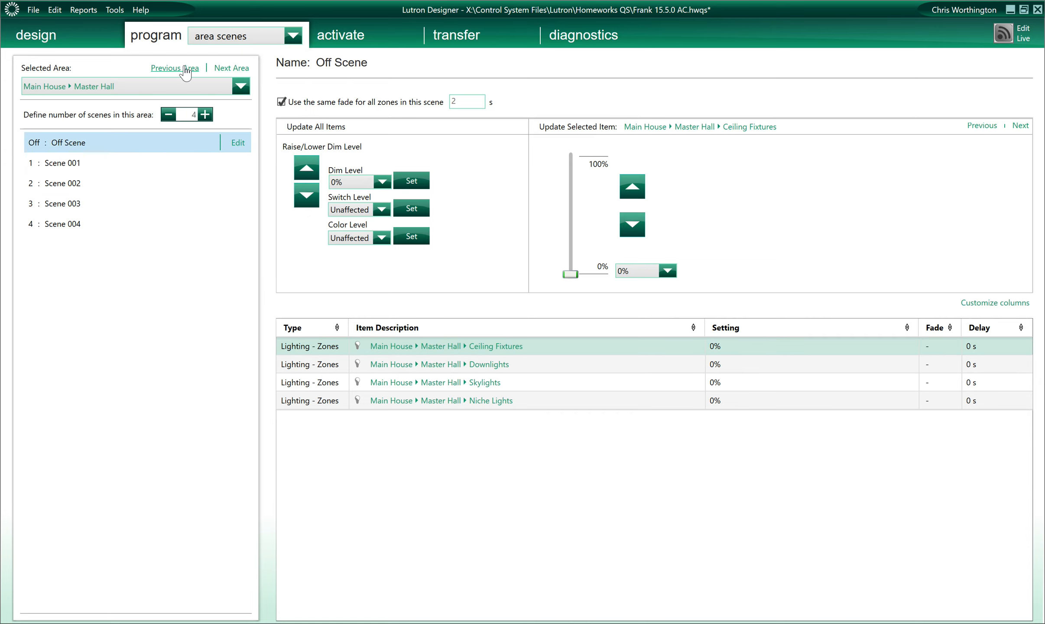
pyautogui.click(228, 69)
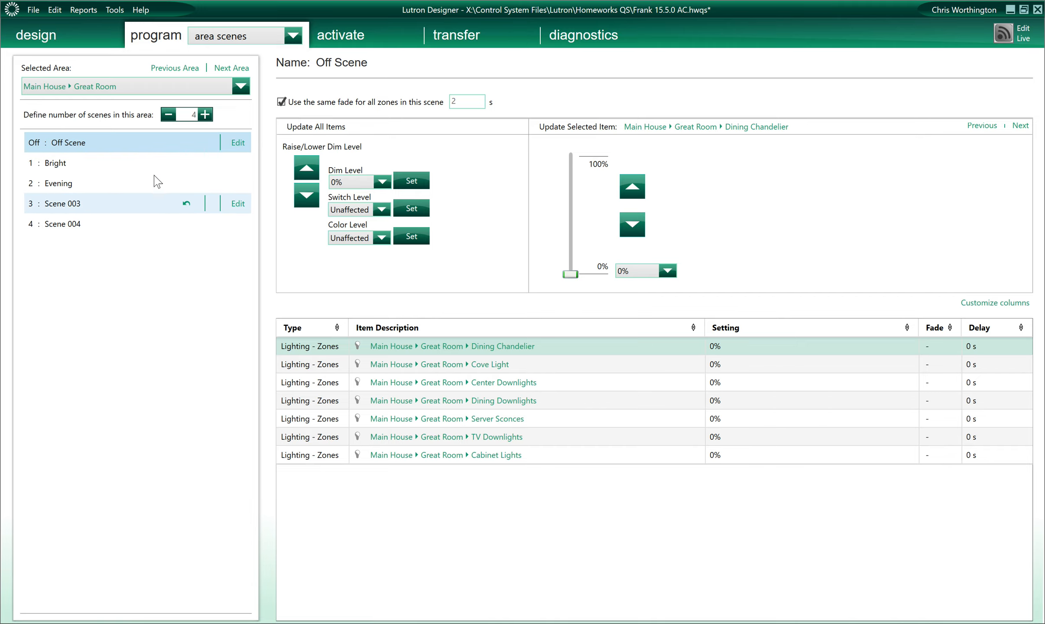
pyautogui.click(241, 85)
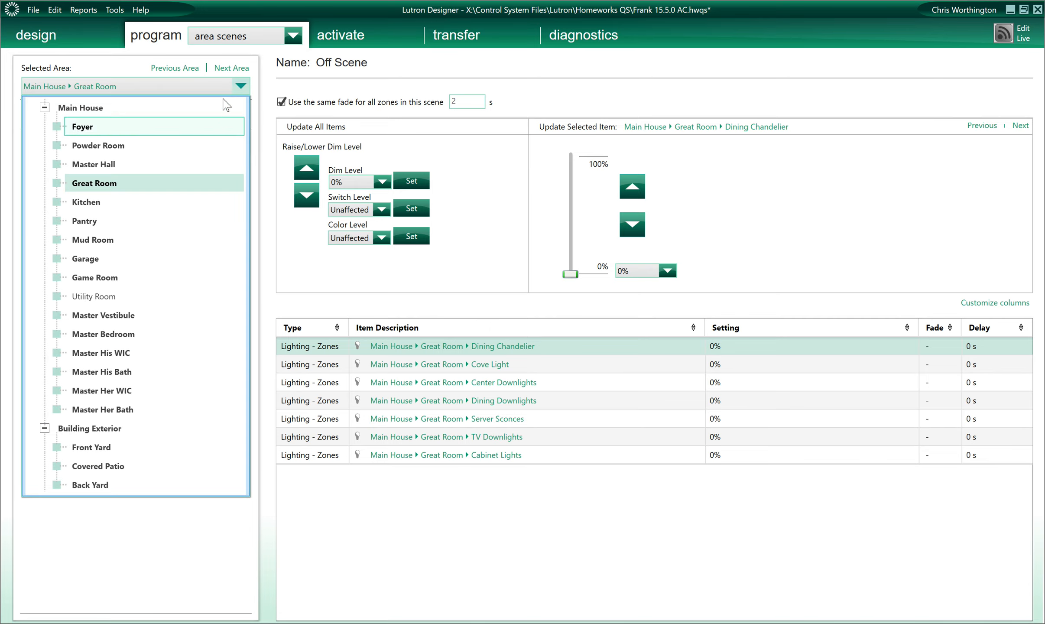
# Open the shared scenes definition and set all Main House lighting zones to 0% in the Goodnight scene.
pyautogui.click(268, 39)
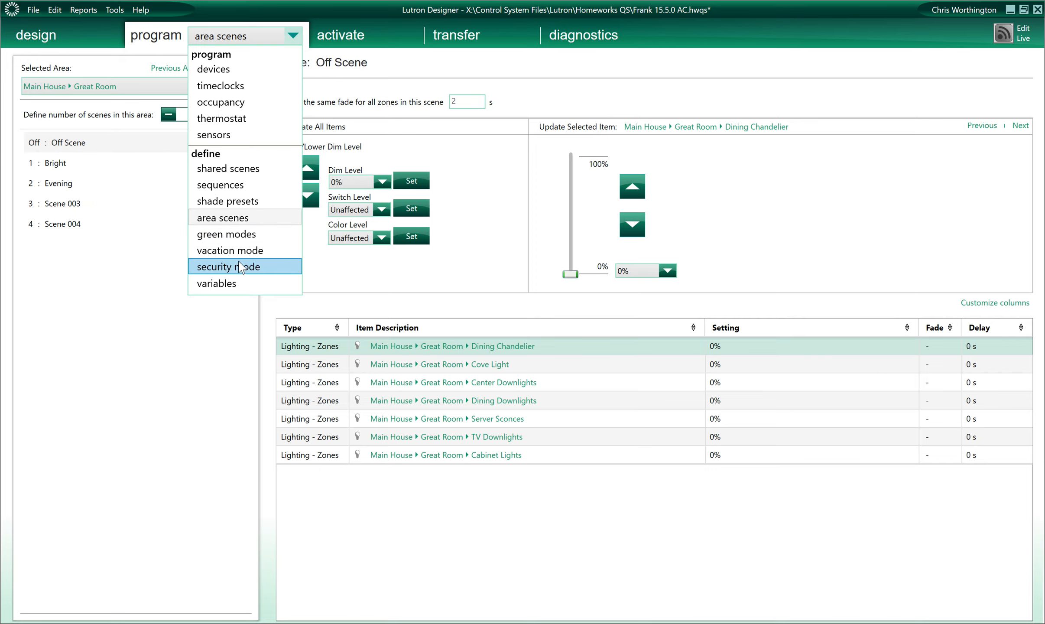
pyautogui.click(234, 168)
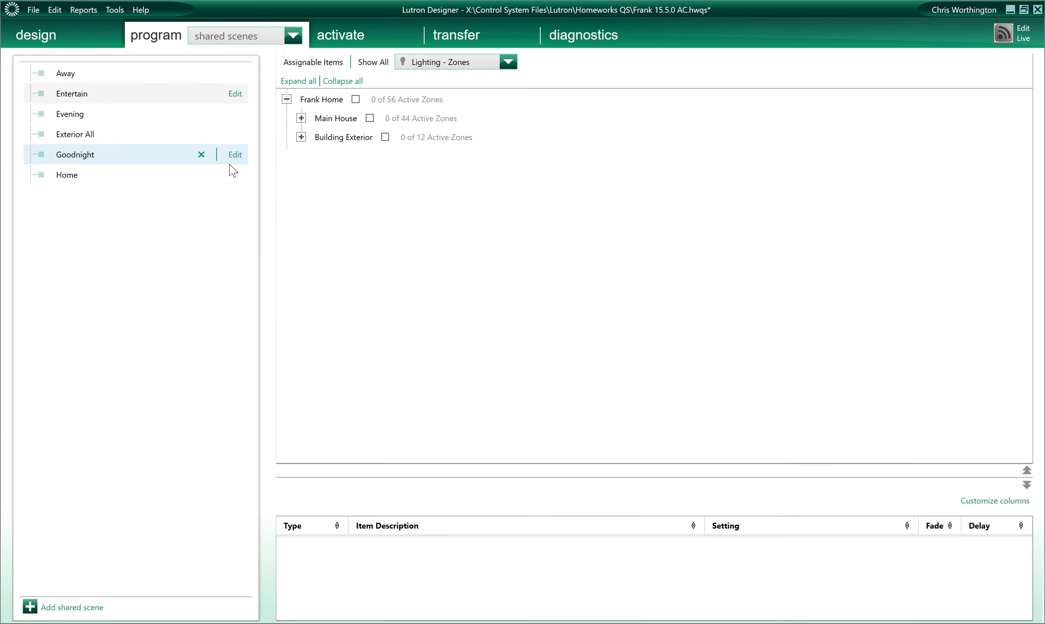
pyautogui.click(89, 162)
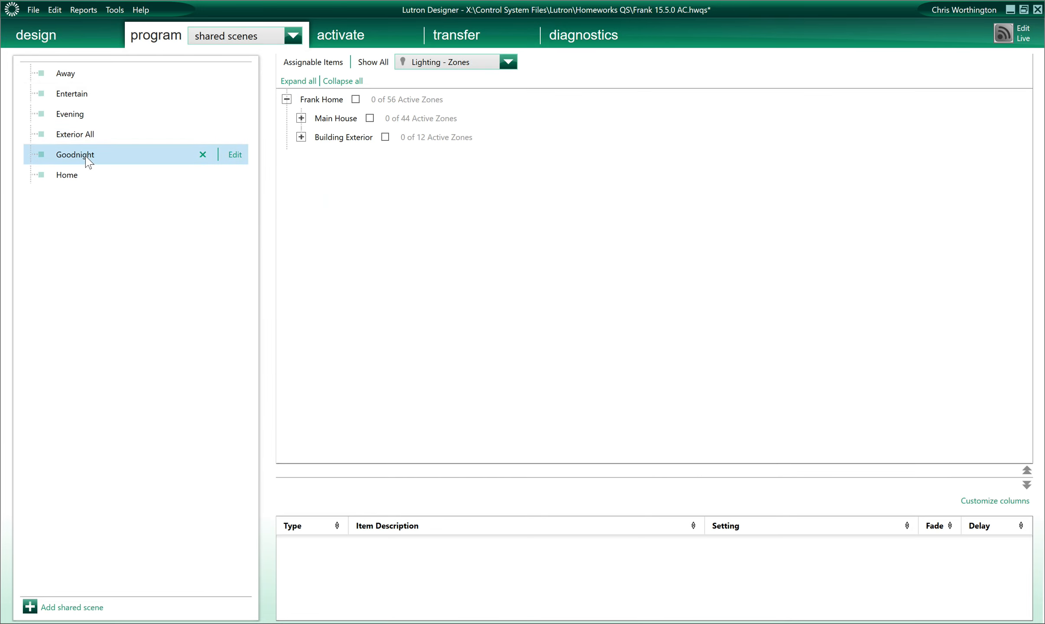
pyautogui.click(300, 120)
pyautogui.click(487, 119)
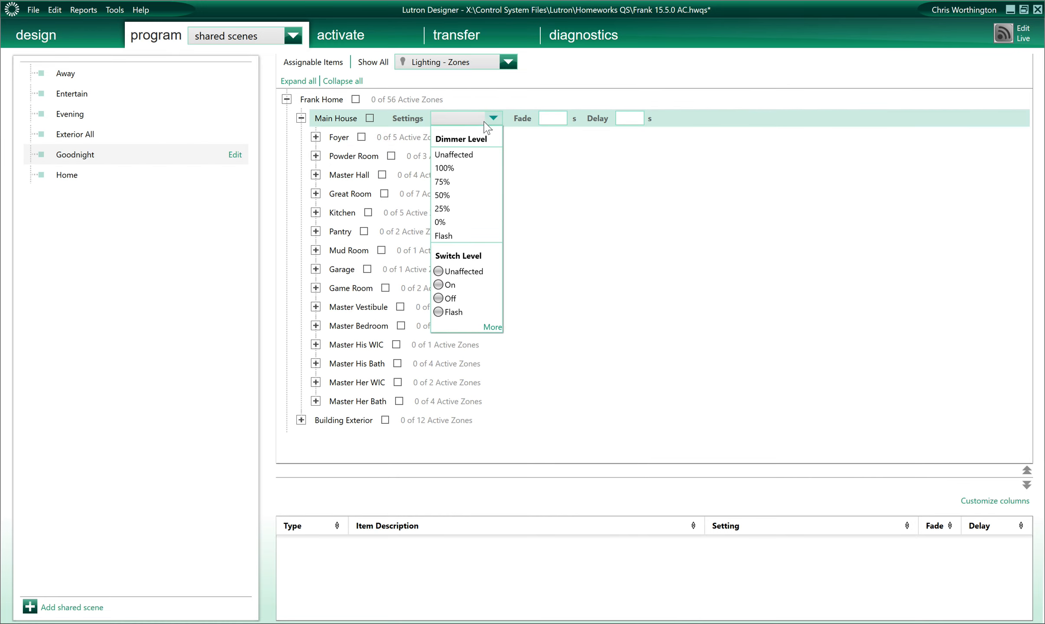
pyautogui.click(441, 222)
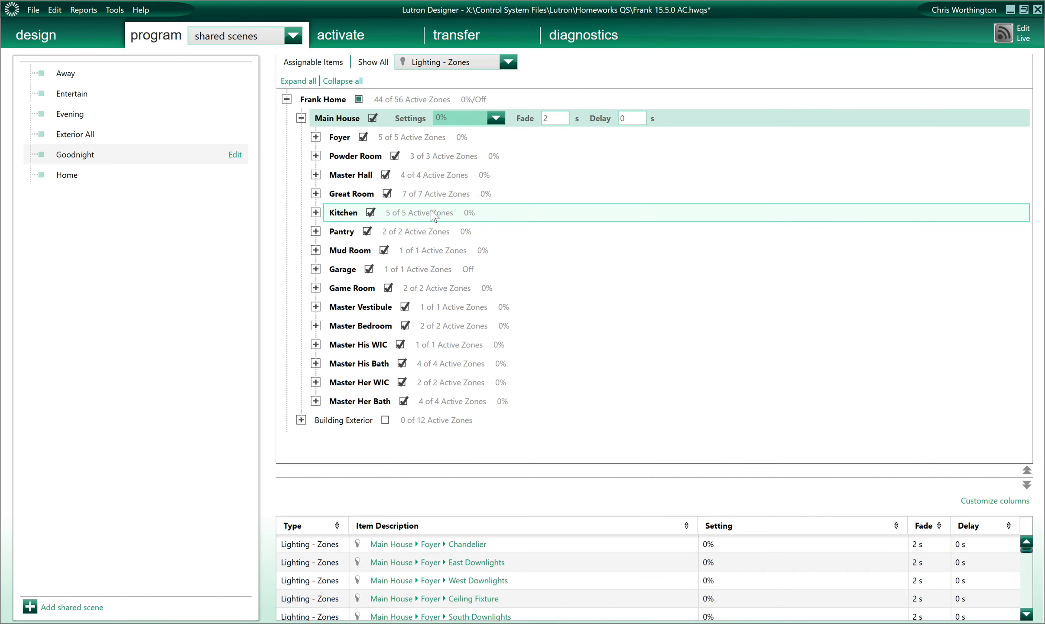
# Set the Master Bedroom's fade to 10 s in the Goodnight shared scene and collapse the Main House areas.
pyautogui.click(315, 325)
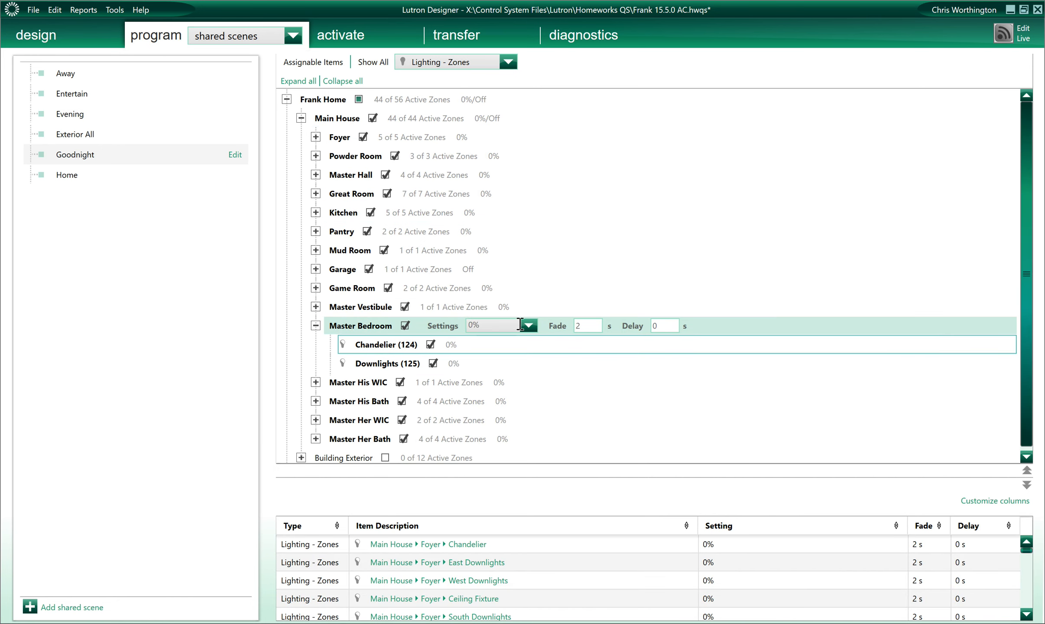
pyautogui.click(594, 324)
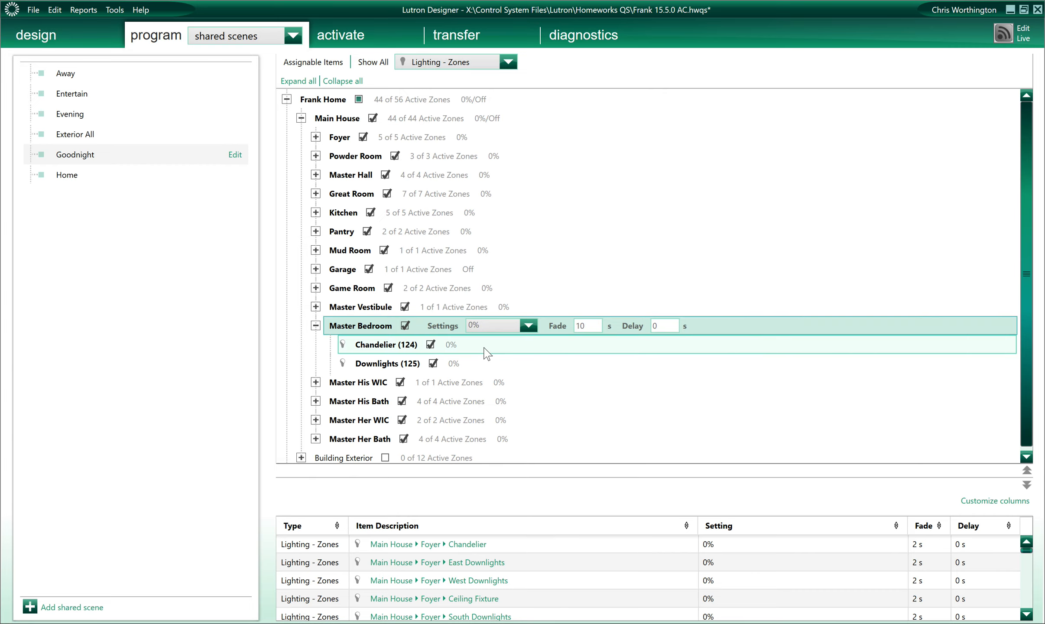
pyautogui.click(315, 325)
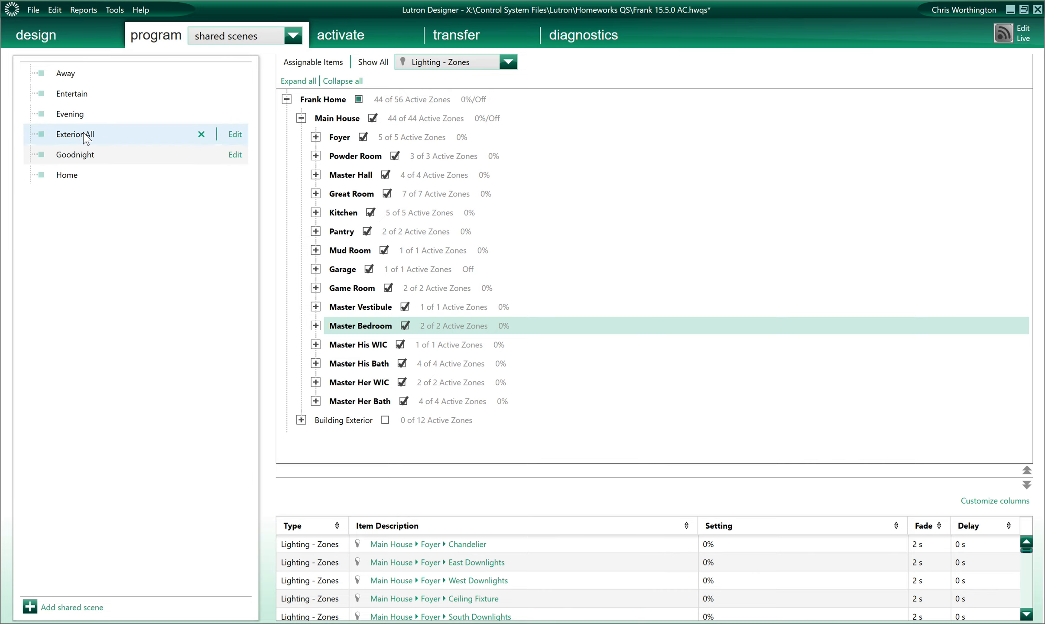
pyautogui.click(302, 119)
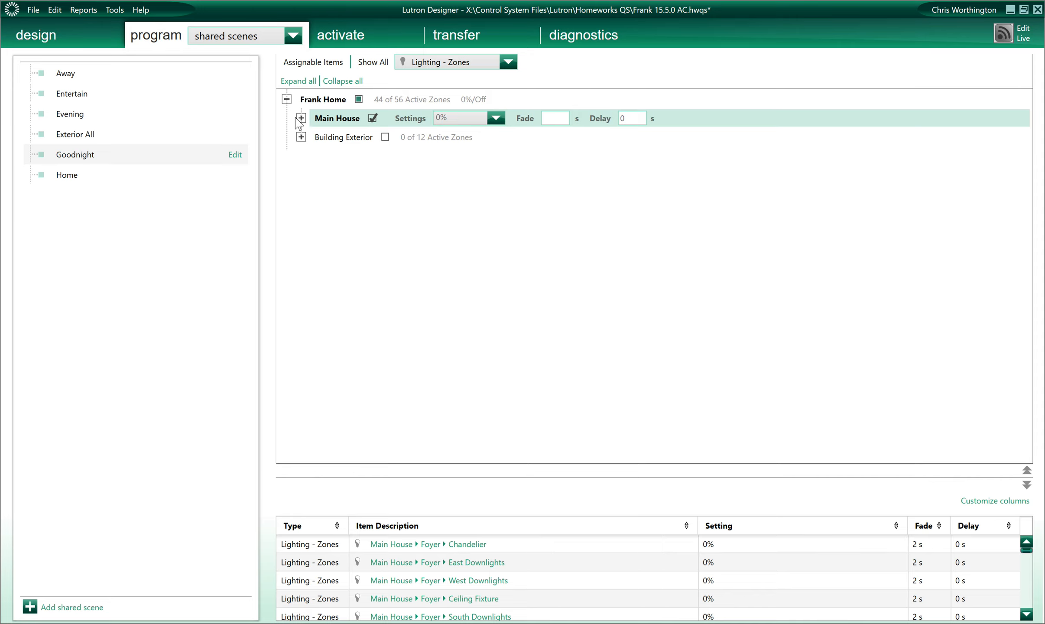
# Add all Building Exterior lighting zones to the Exterior All shared scene at 100% with a 0 s fade.
pyautogui.click(87, 135)
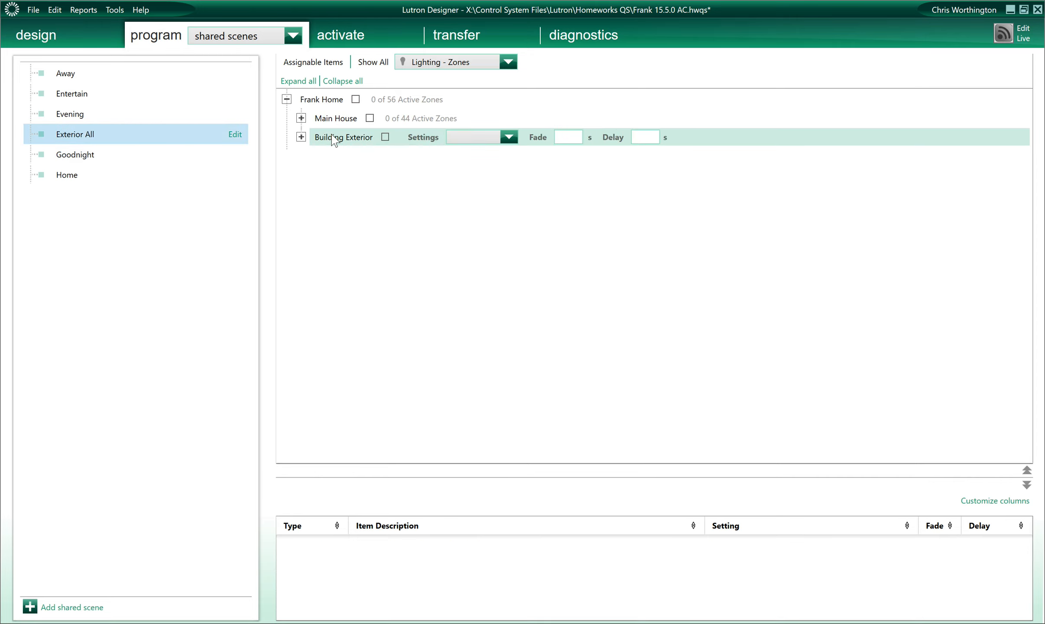
pyautogui.click(386, 137)
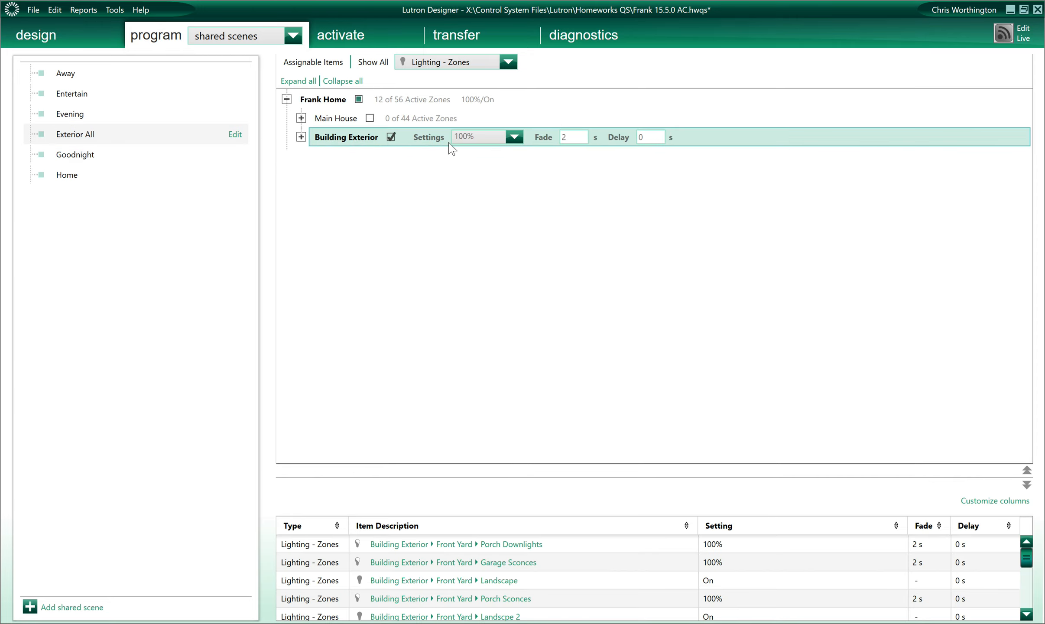
pyautogui.doubleClick(577, 139)
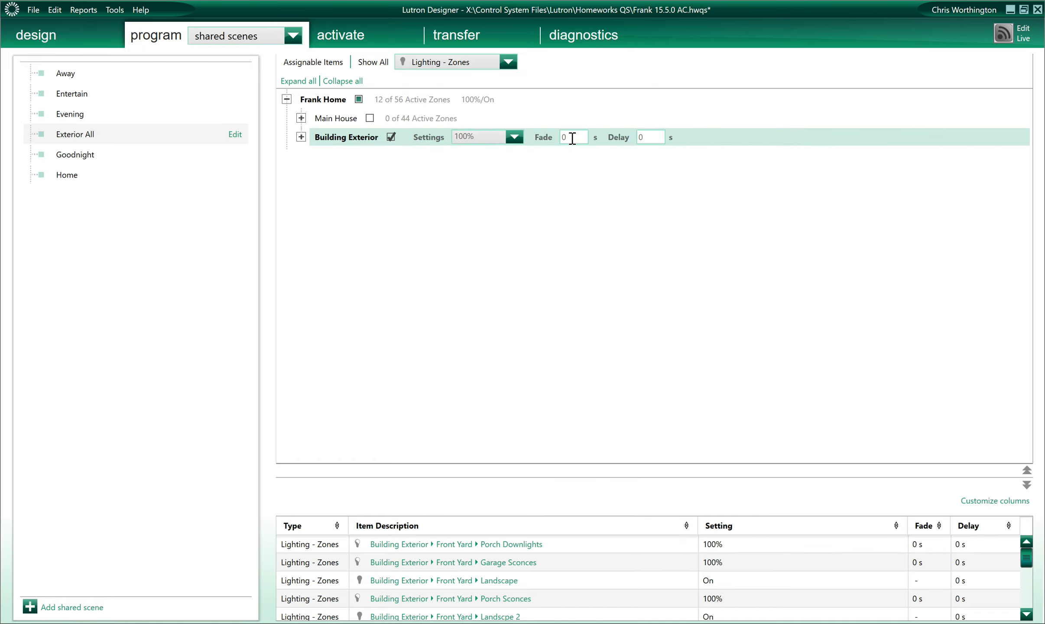
# In the Entertain shared scene, switch the assignable items to lighting areas and assign the Great Room its Evening scene.
pyautogui.click(92, 99)
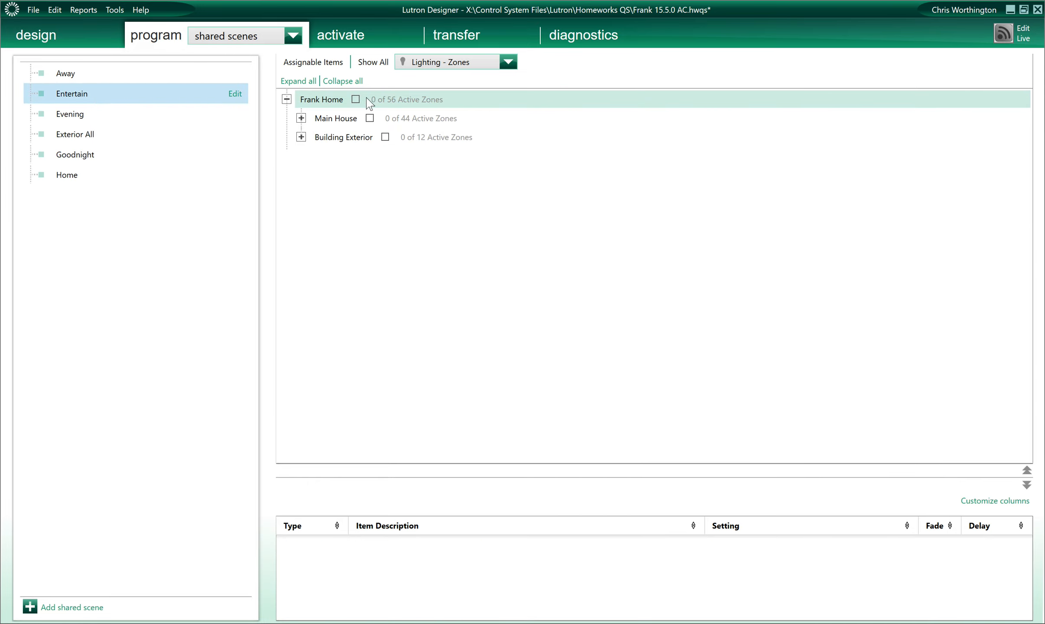
pyautogui.click(434, 63)
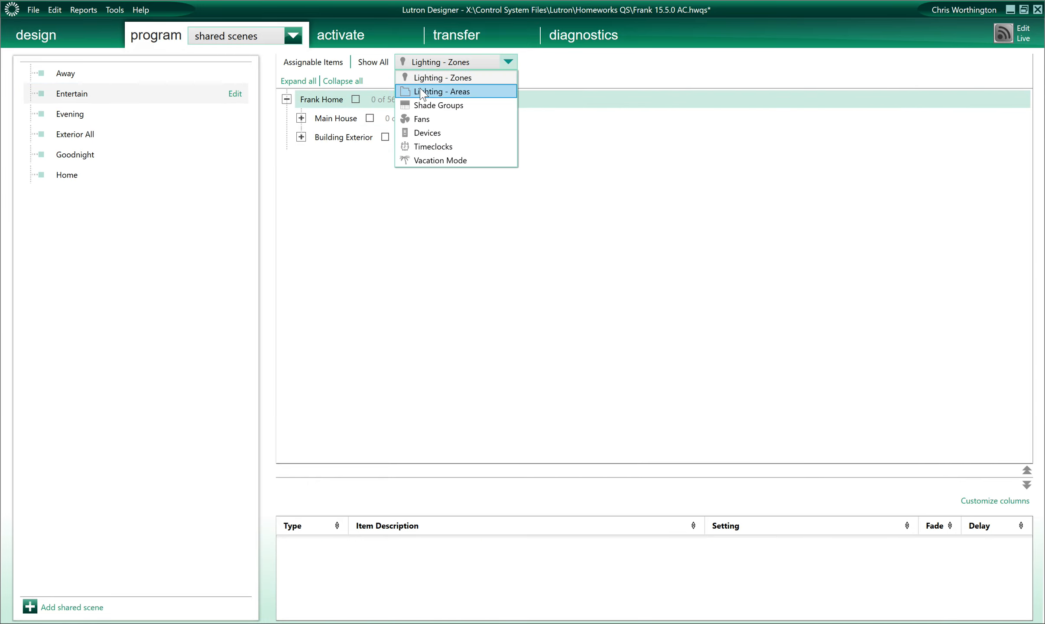
pyautogui.click(421, 89)
pyautogui.click(287, 99)
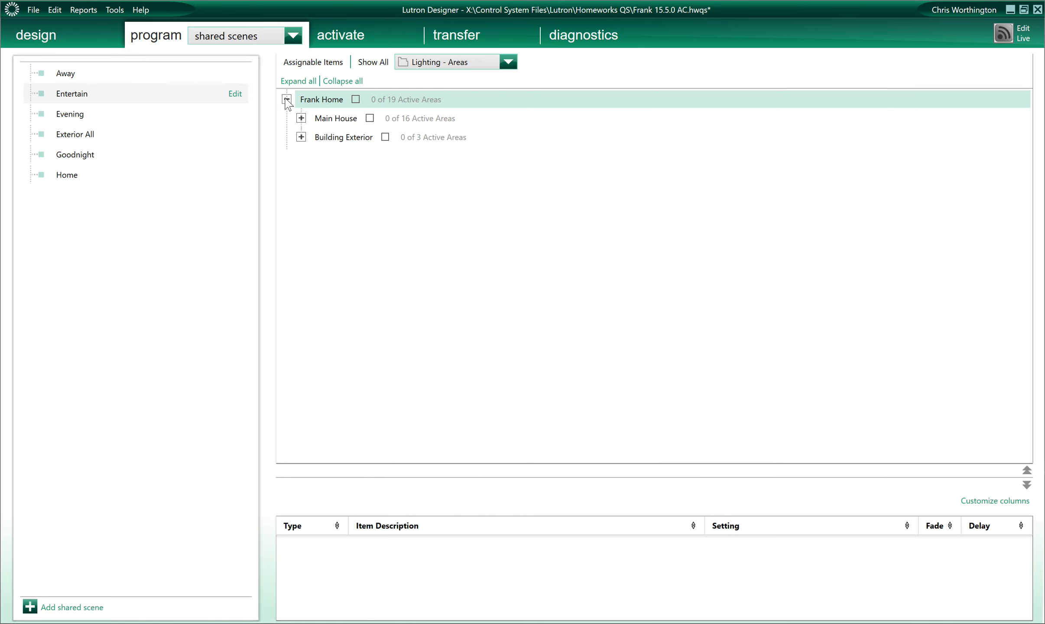
pyautogui.click(302, 118)
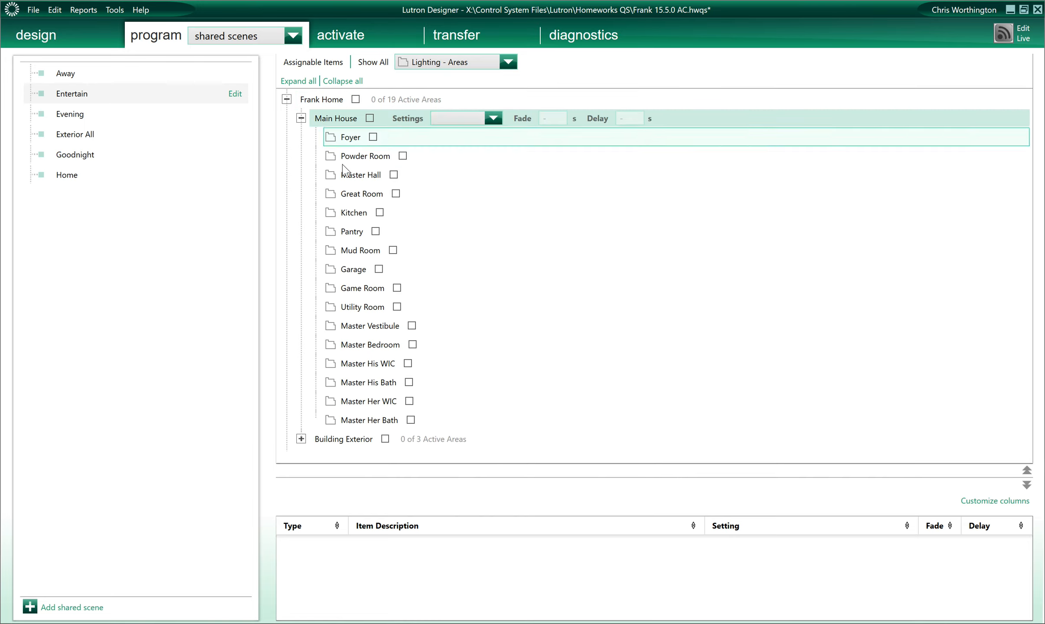
pyautogui.click(519, 194)
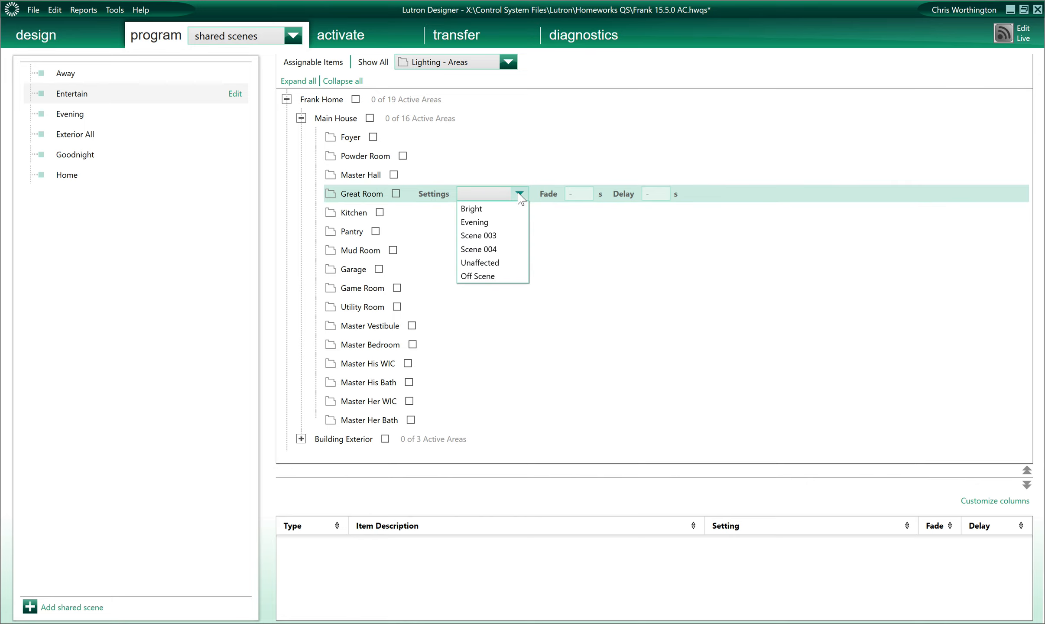
pyautogui.click(493, 222)
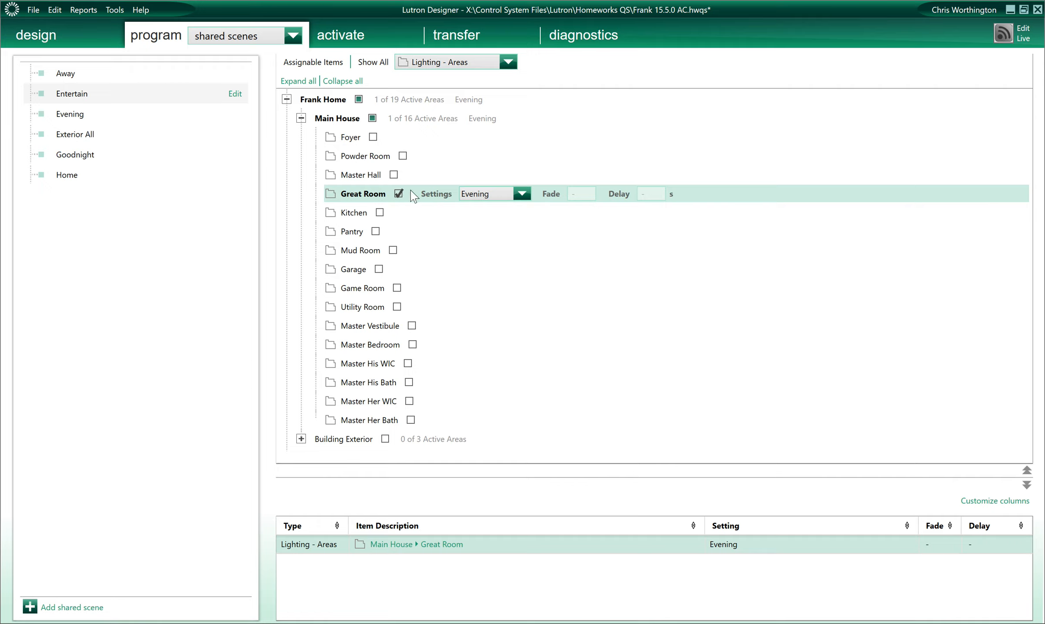
# Look over other Main House areas in the Entertain scene, including Foyer, Powder Room, Master Hall, Kitchen and Garage, then return to the Great Room.
pyautogui.click(350, 215)
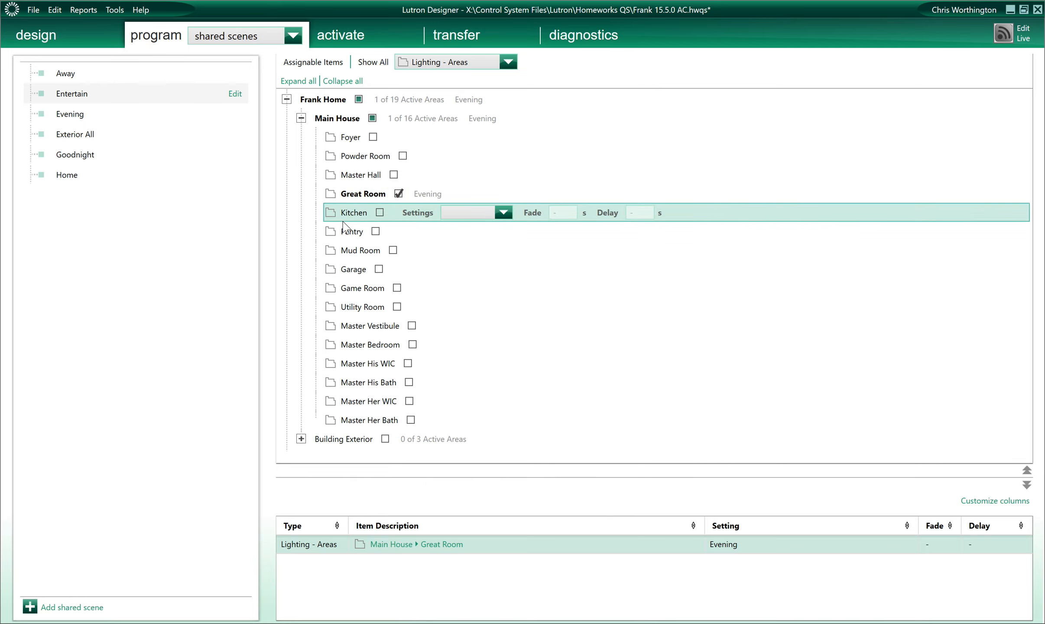
pyautogui.click(368, 195)
pyautogui.click(367, 176)
pyautogui.click(367, 139)
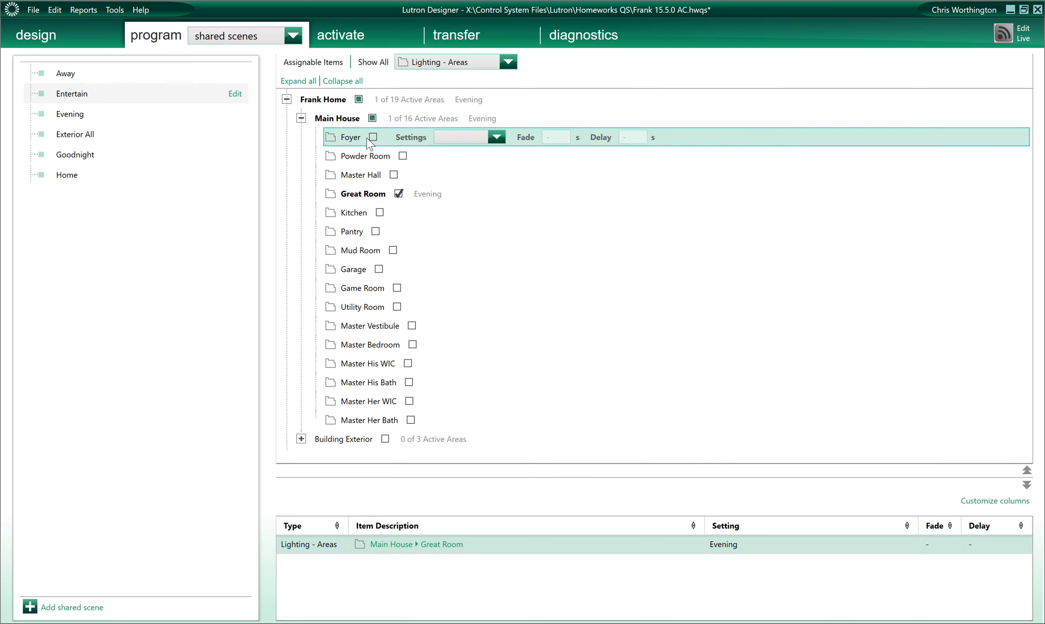
pyautogui.click(370, 176)
pyautogui.click(377, 213)
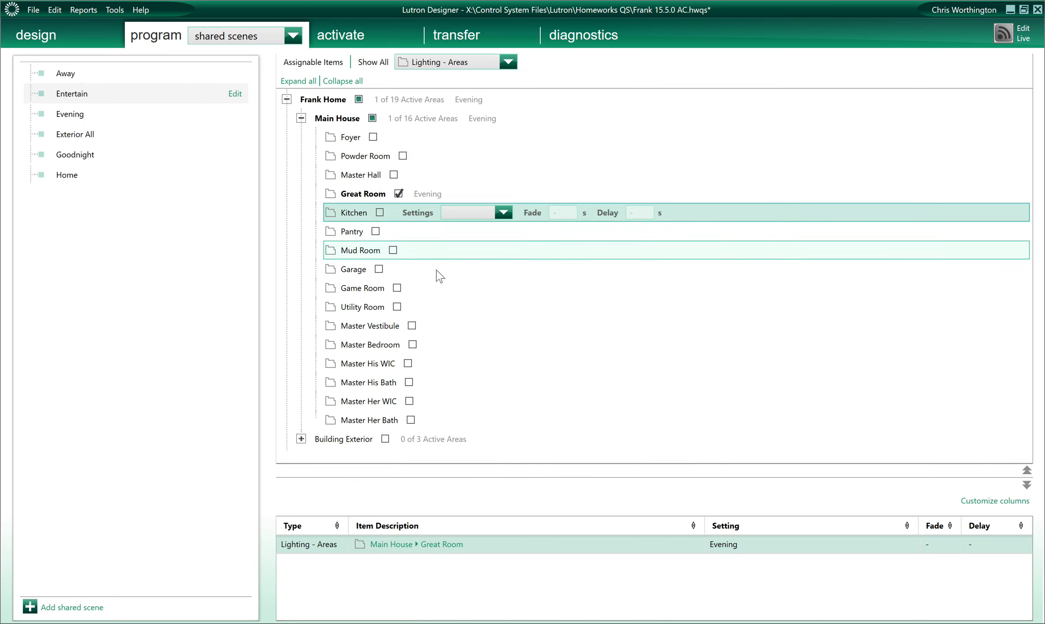
pyautogui.click(390, 271)
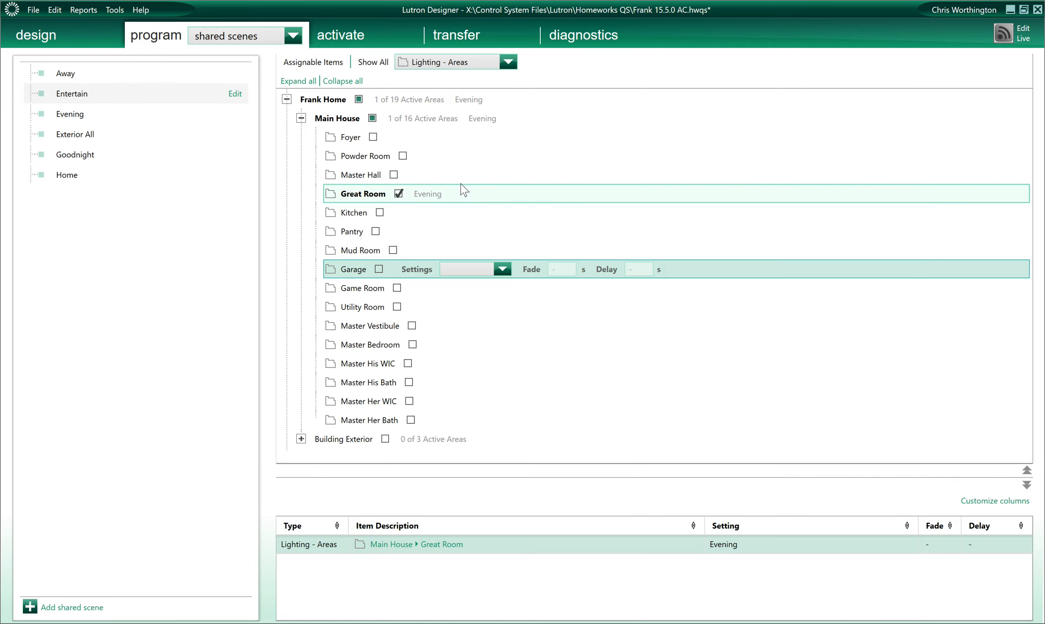
pyautogui.click(431, 193)
pyautogui.click(428, 159)
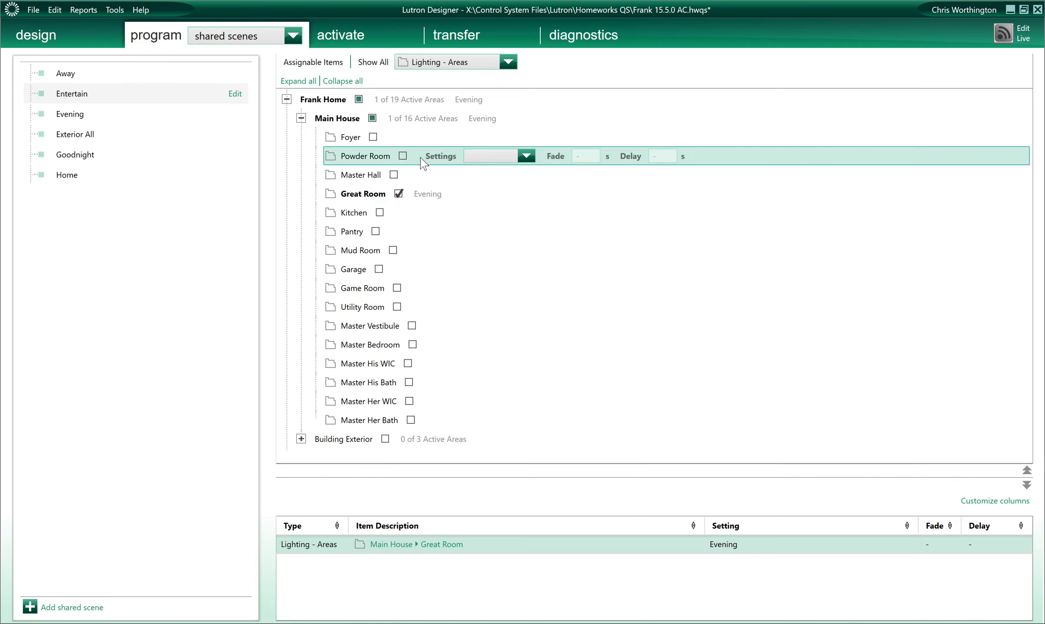
pyautogui.click(413, 194)
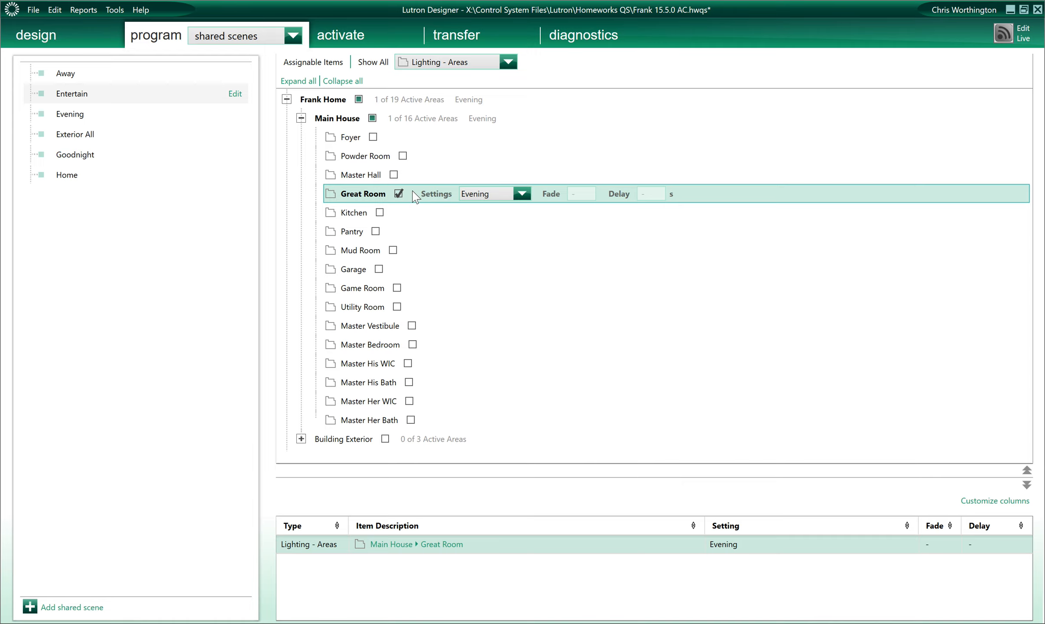